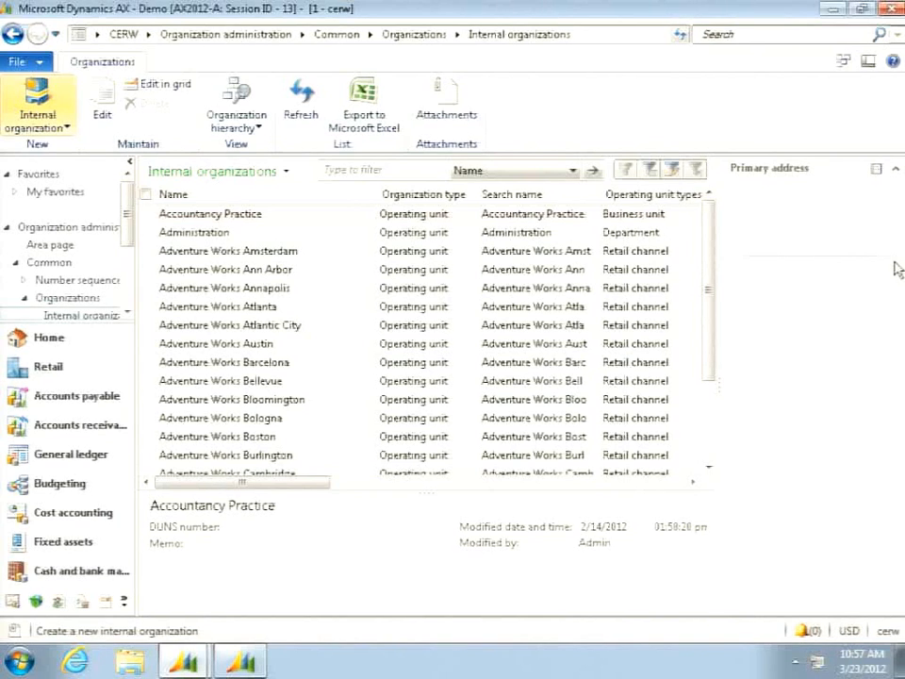
- Create an internal organization of type Retail channel named Store100 with retail channel number 100
left_click(40, 115)
left_click(50, 299)
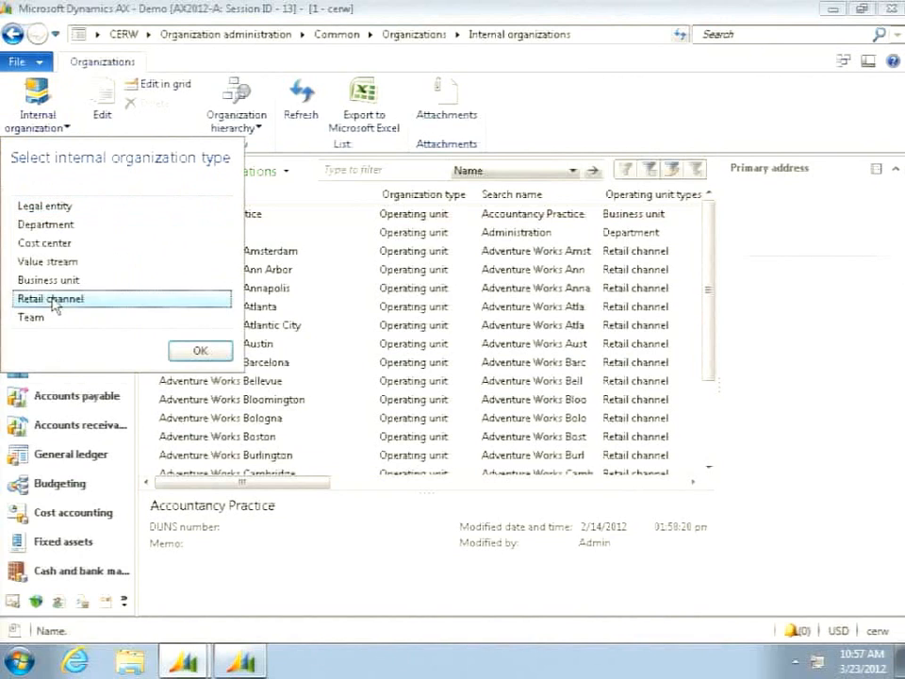
left_click(201, 350)
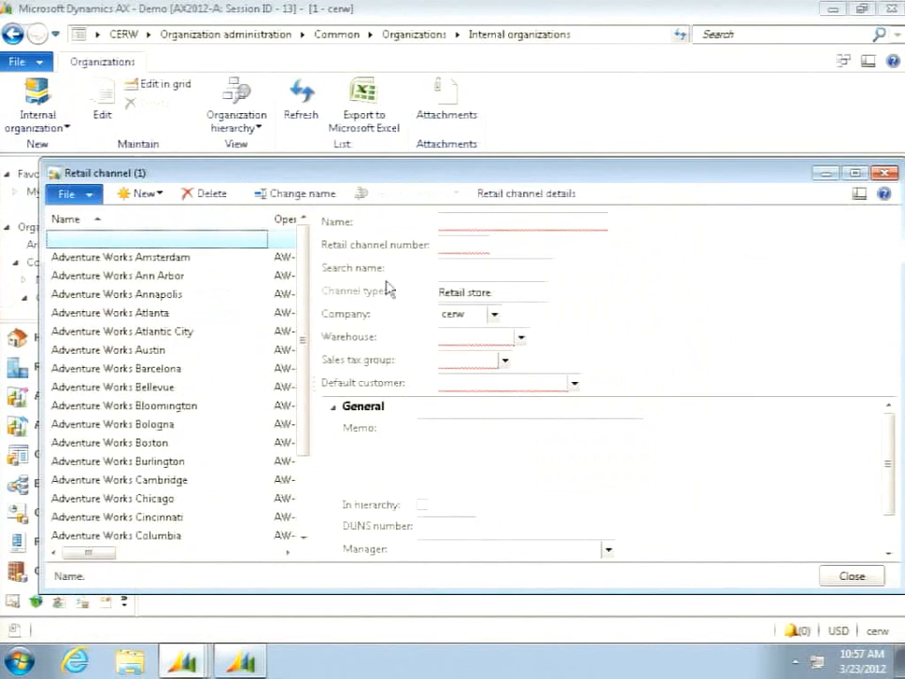
left_click(478, 219)
type("Store100")
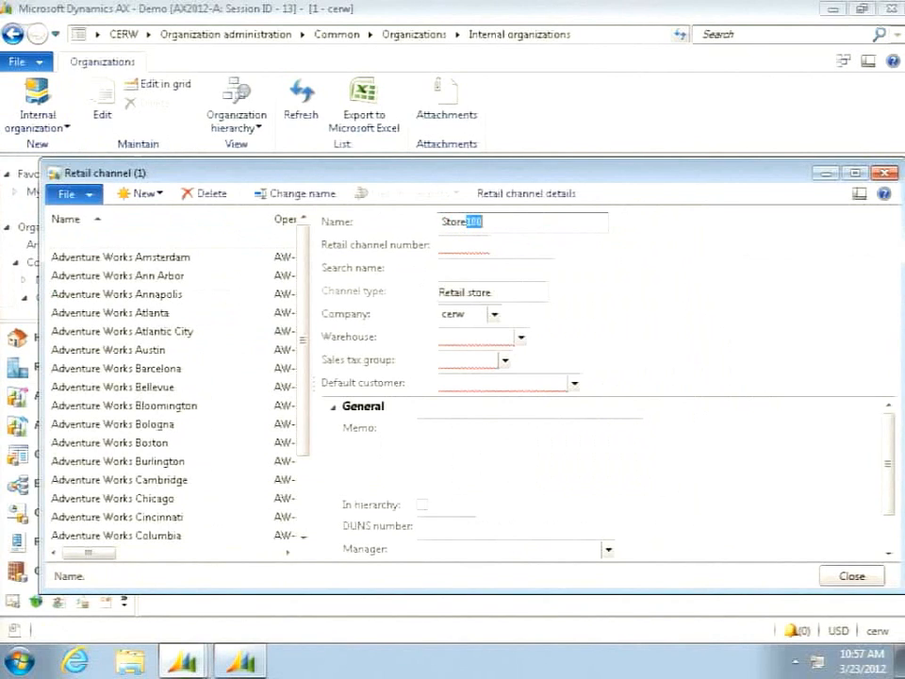
key("Tab")
type("100")
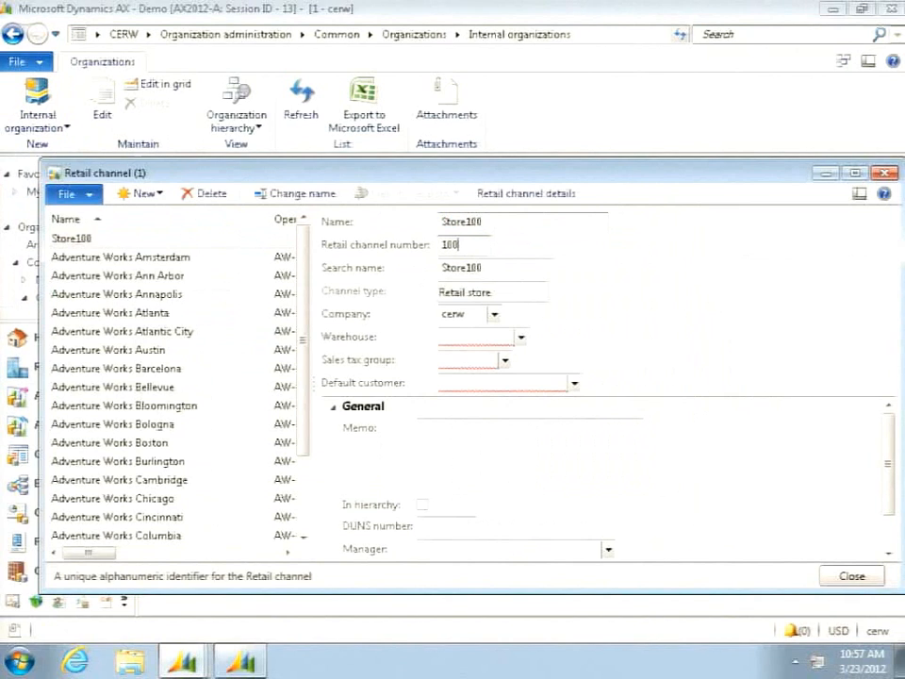
key("Tab")
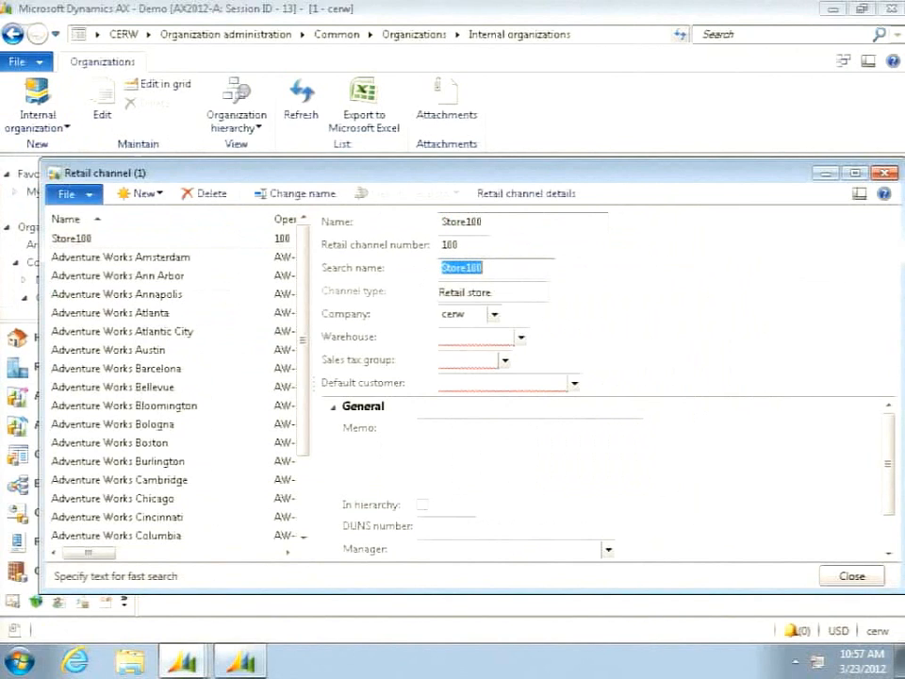
- Assign Store100 the warehouse AW-ANNARBO, sales tax group CA and a default customer, and try to save the record
left_click(519, 337)
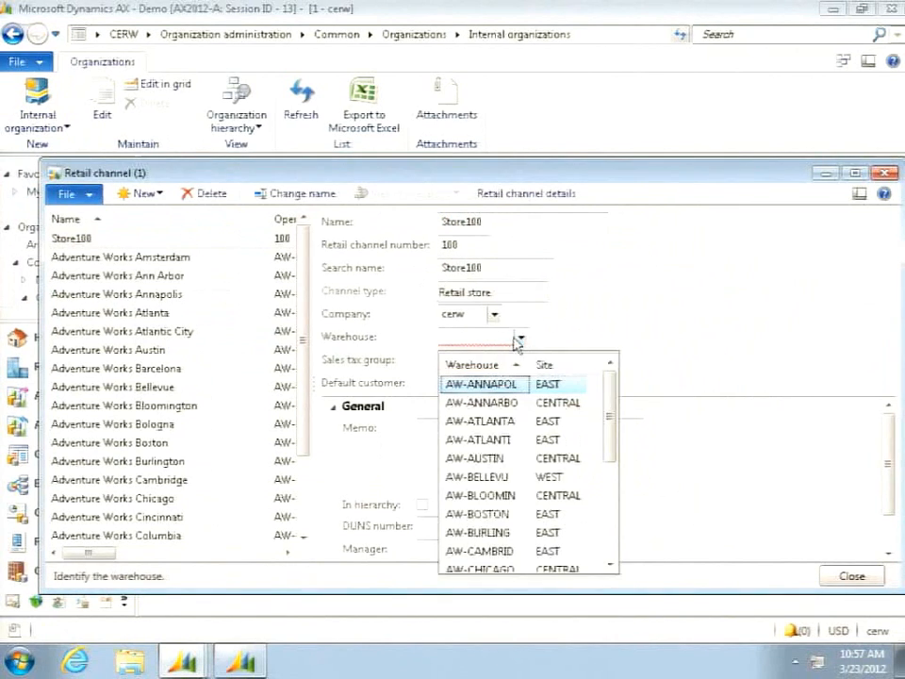
left_click(472, 400)
left_click(506, 359)
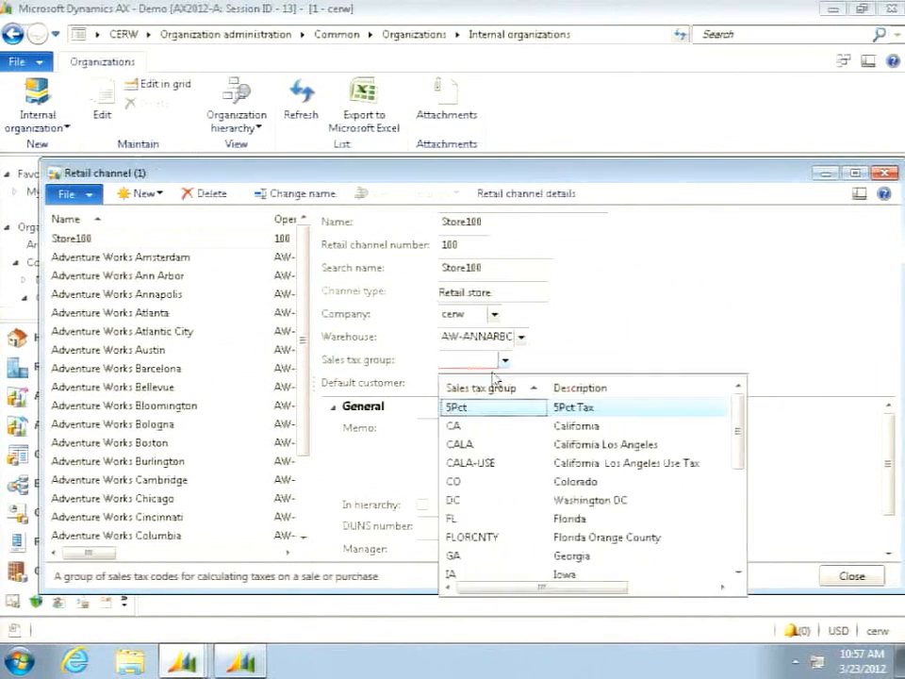
left_click(476, 426)
left_click(573, 383)
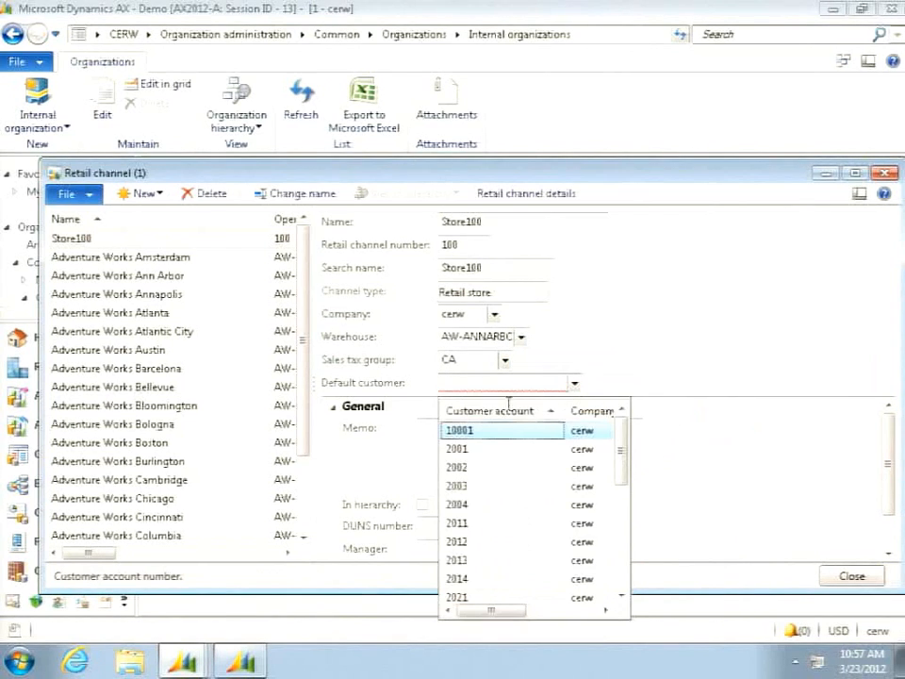
left_click(495, 450)
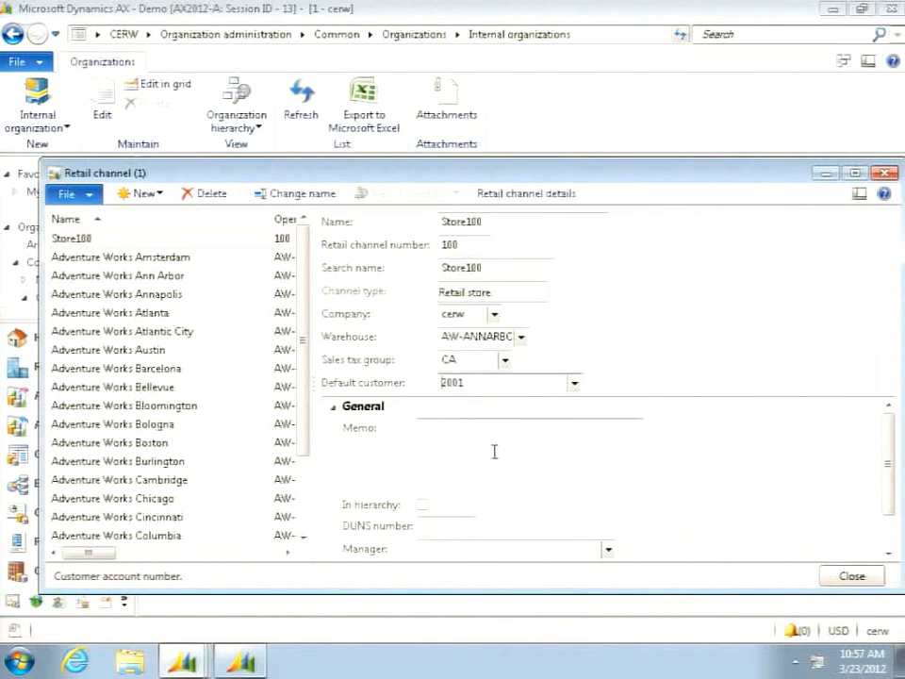
left_click(854, 576)
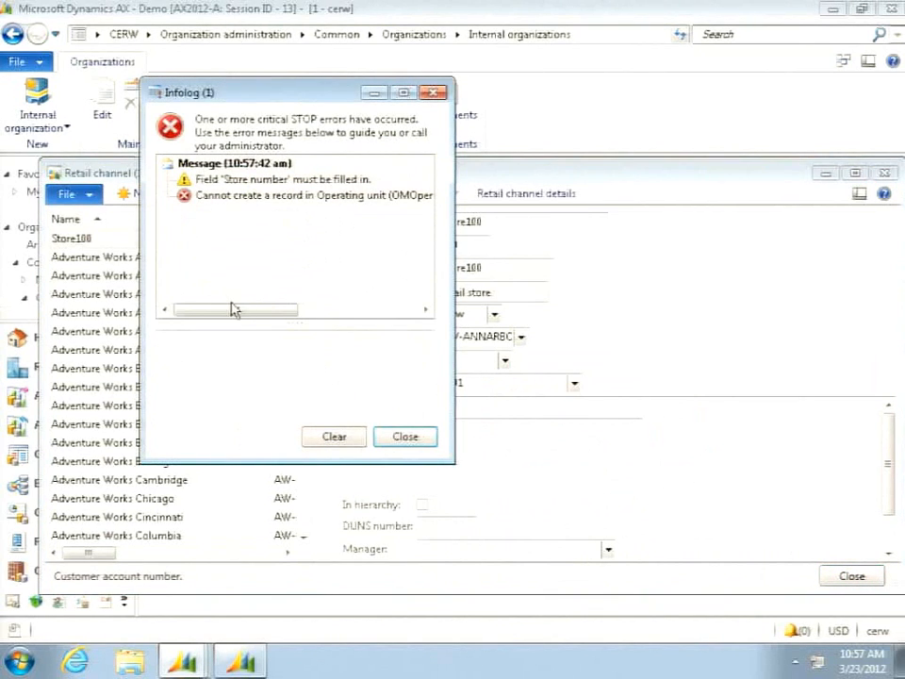
left_click_drag(231, 314, 309, 354)
left_click(404, 435)
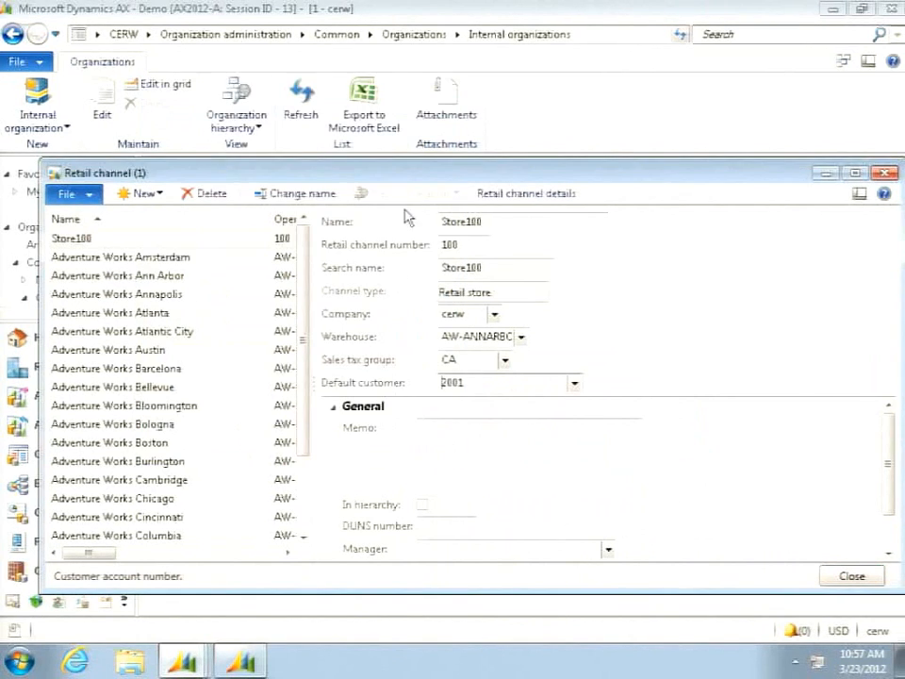
- Change Store100's retail channel number to X100X and close the retail channel form and its message log
left_click(472, 244)
key("BackSpace")
key("BackSpace")
key("BackSpace")
type("X10")
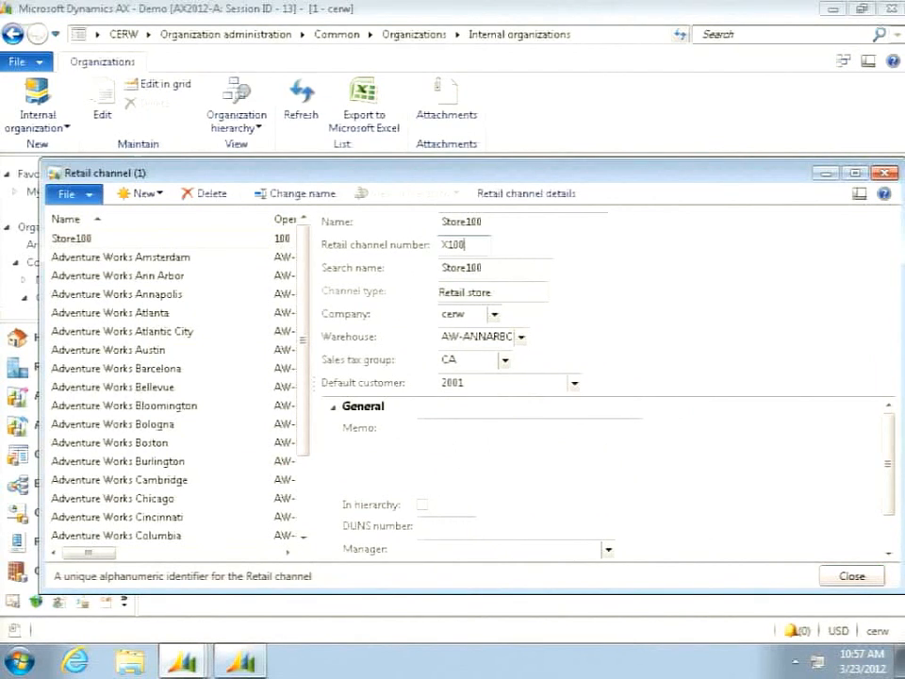
type("0")
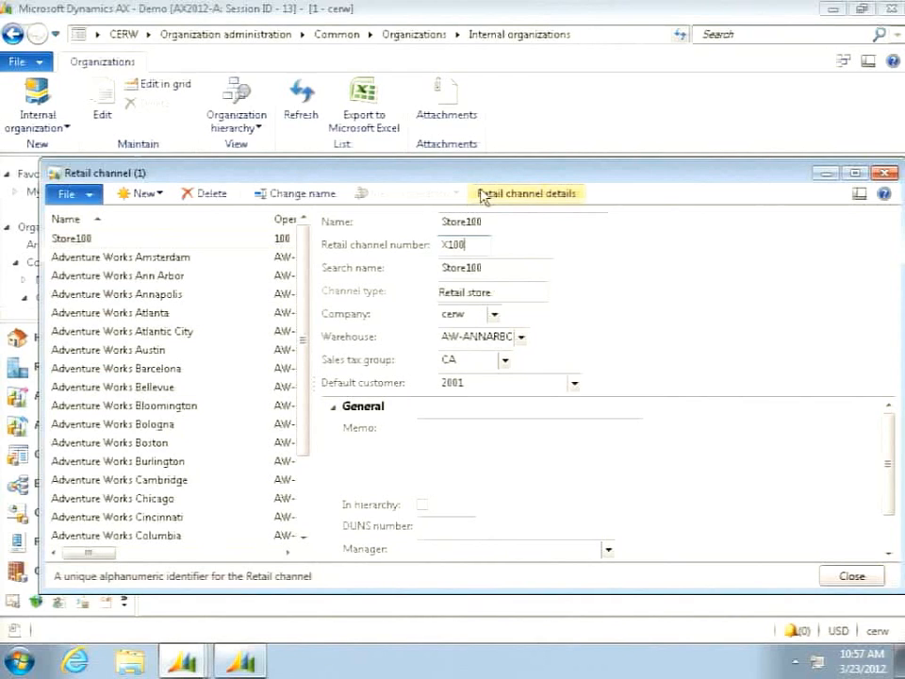
type("X")
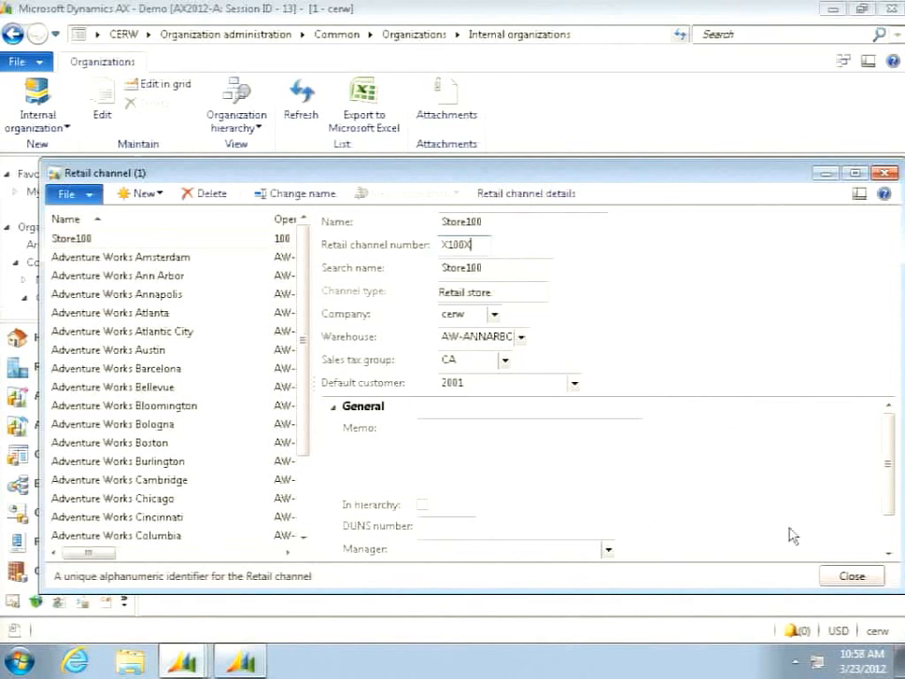
left_click(856, 577)
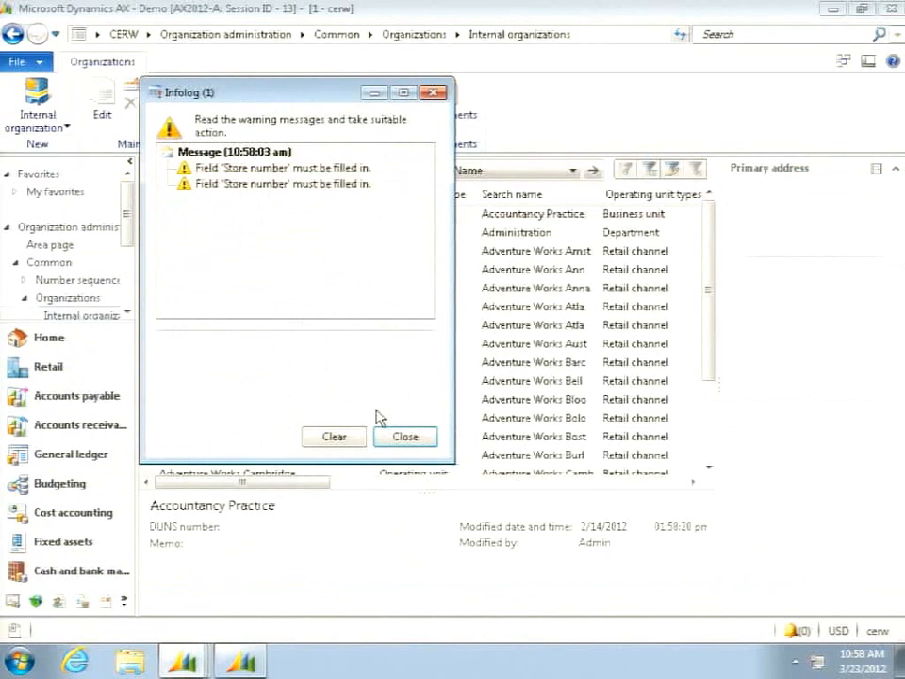
left_click(406, 436)
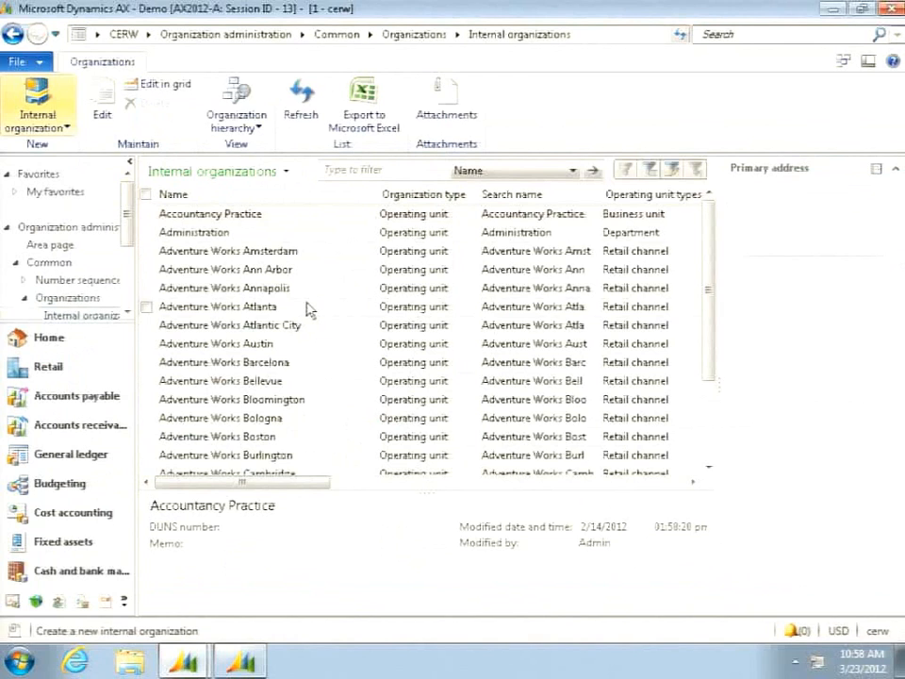
scroll(355, 359, "down", 5)
scroll(354, 359, "down", 3)
scroll(355, 359, "up", 8)
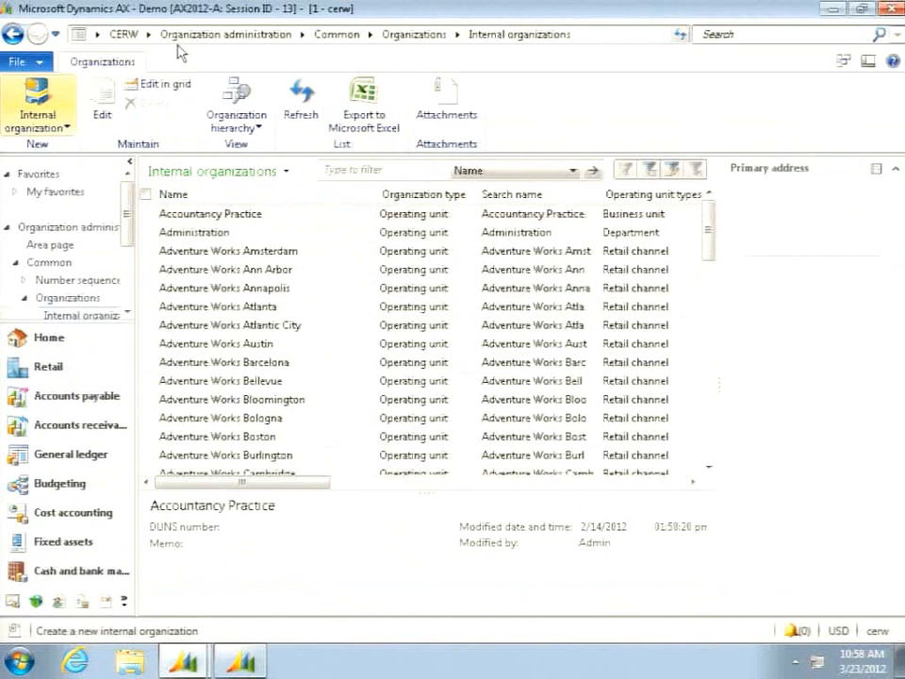
- Review the Store100 entry in the Retail module's scheduler distribution locations and close the list
left_click(148, 35)
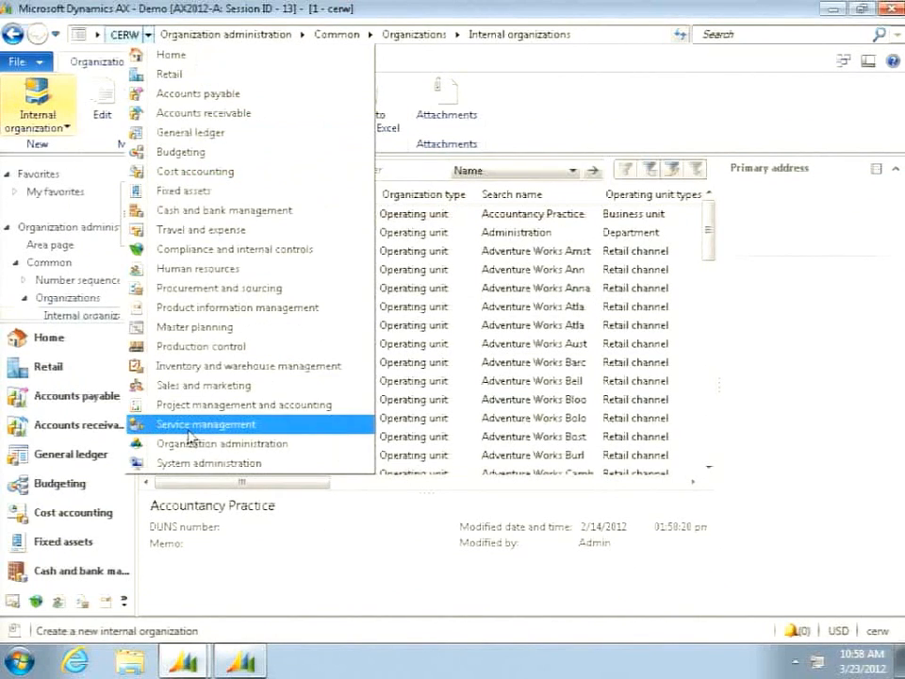
left_click(178, 81)
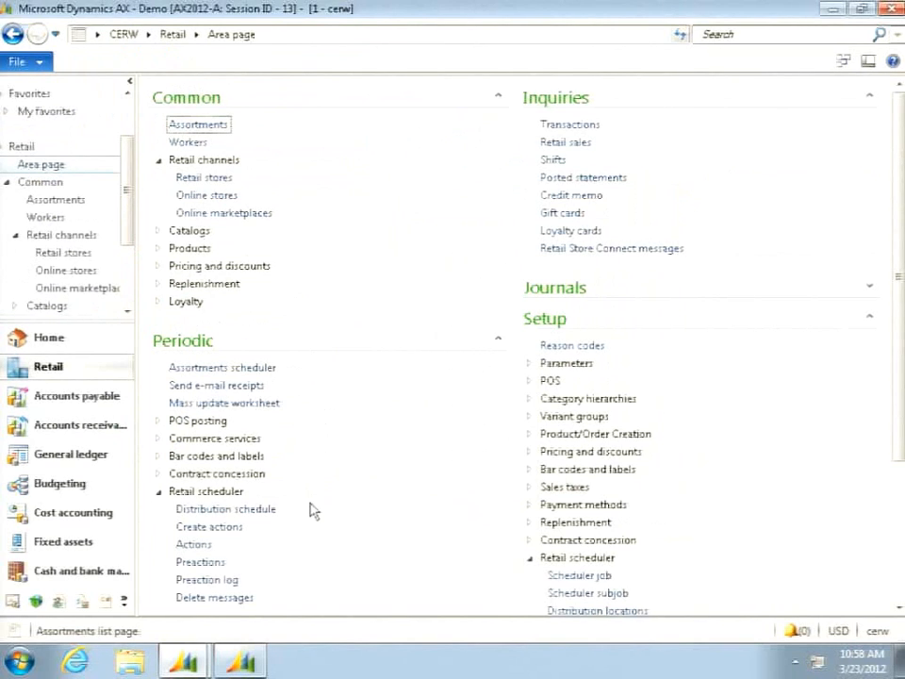
scroll(582, 597, "down", 3)
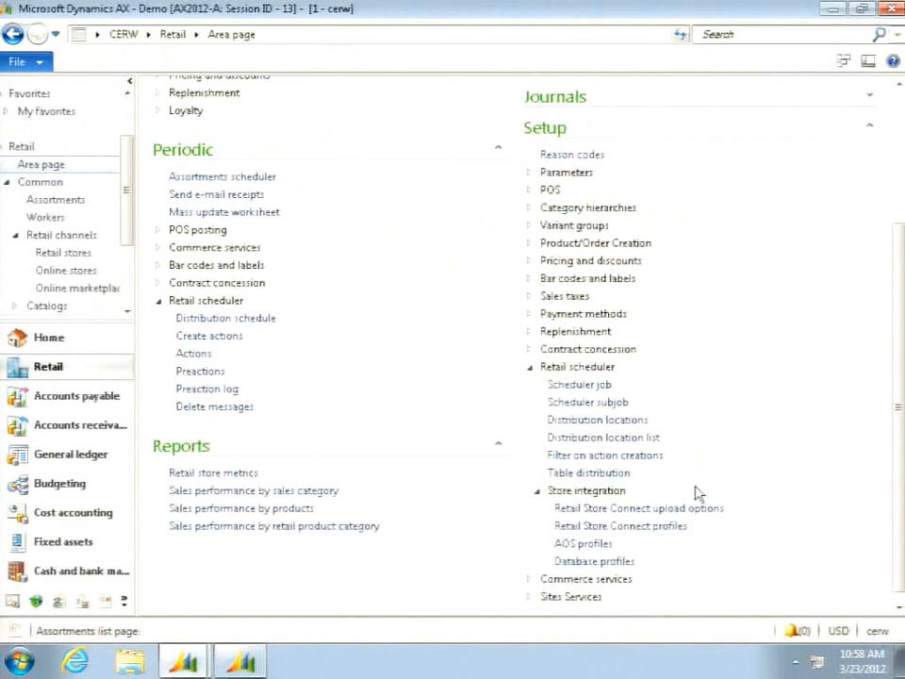
left_click(602, 421)
scroll(594, 421, "down", 8)
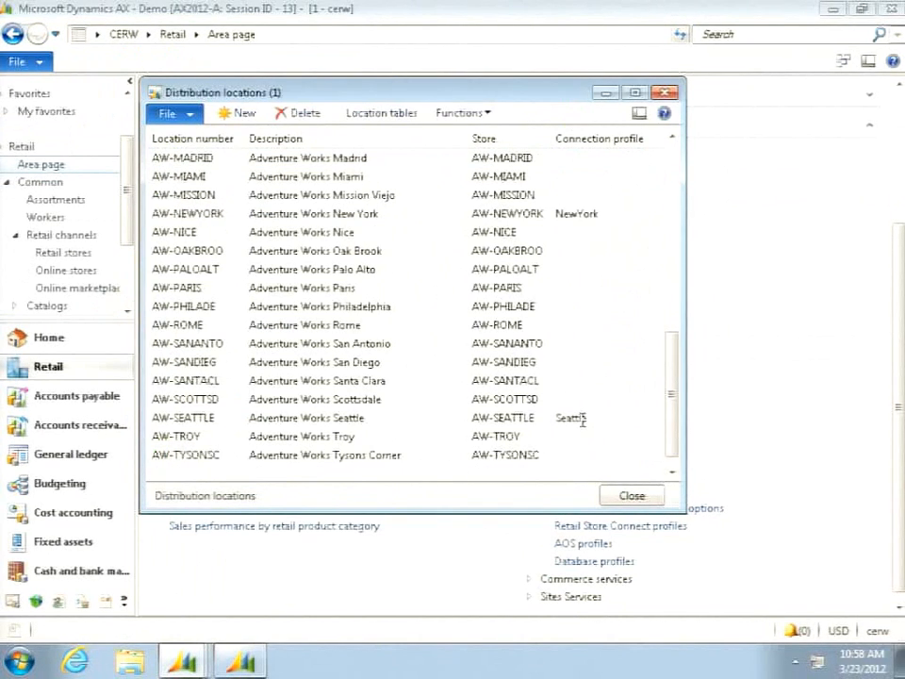
scroll(582, 417, "up", 8)
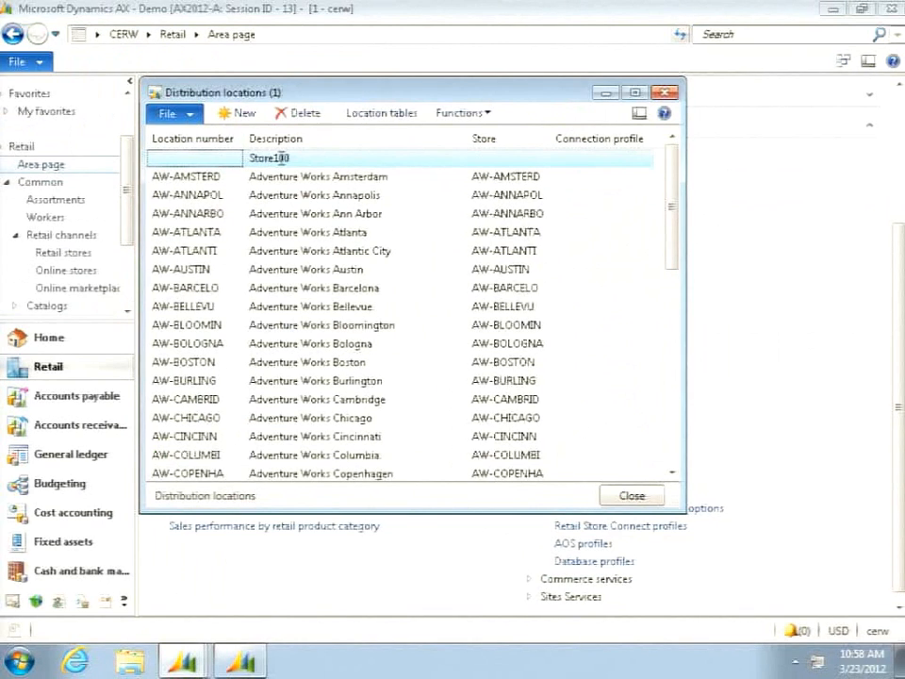
left_click(338, 157)
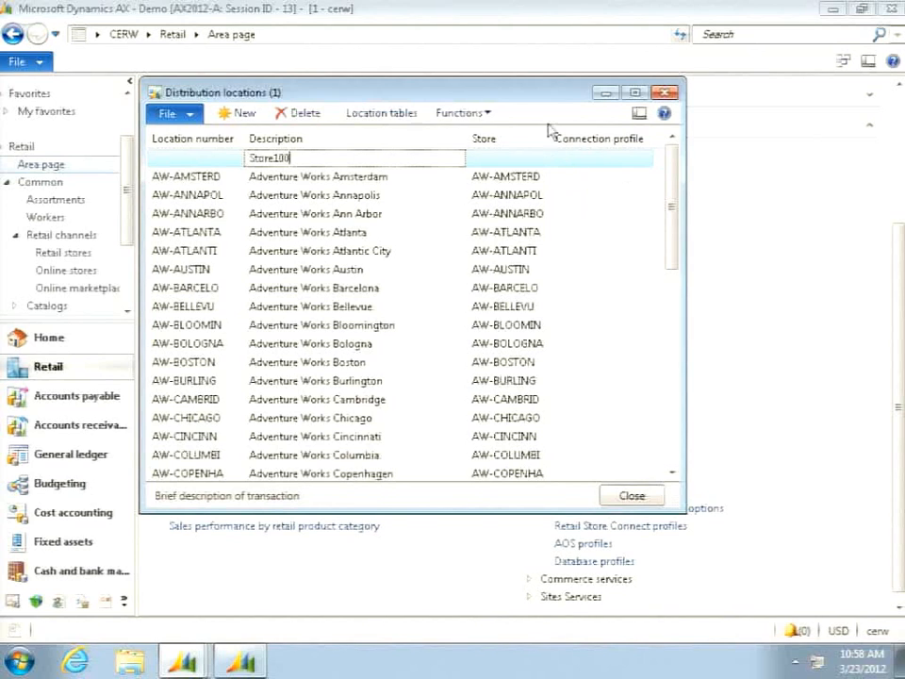
left_click_drag(509, 99, 504, 111)
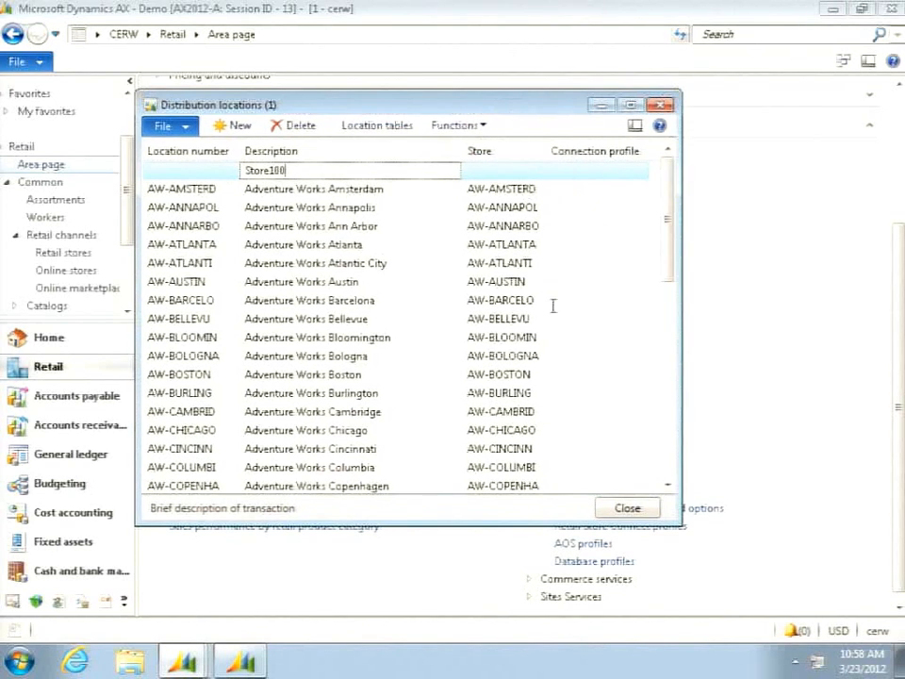
left_click(637, 510)
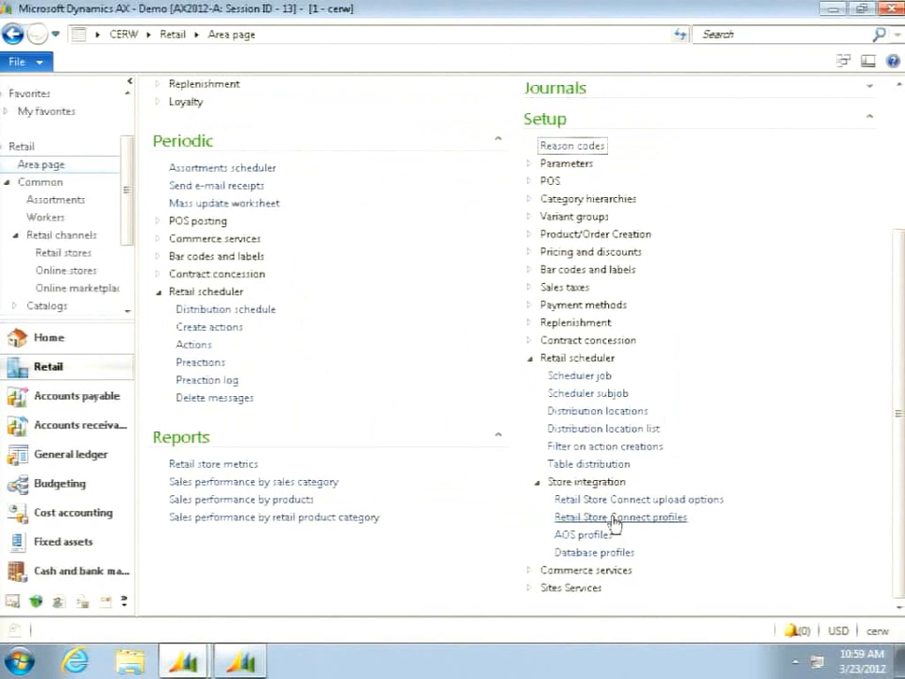
- Review the Transaction Service profile and upload options of the AX2012-A Retail Store Connect profile
left_click(614, 518)
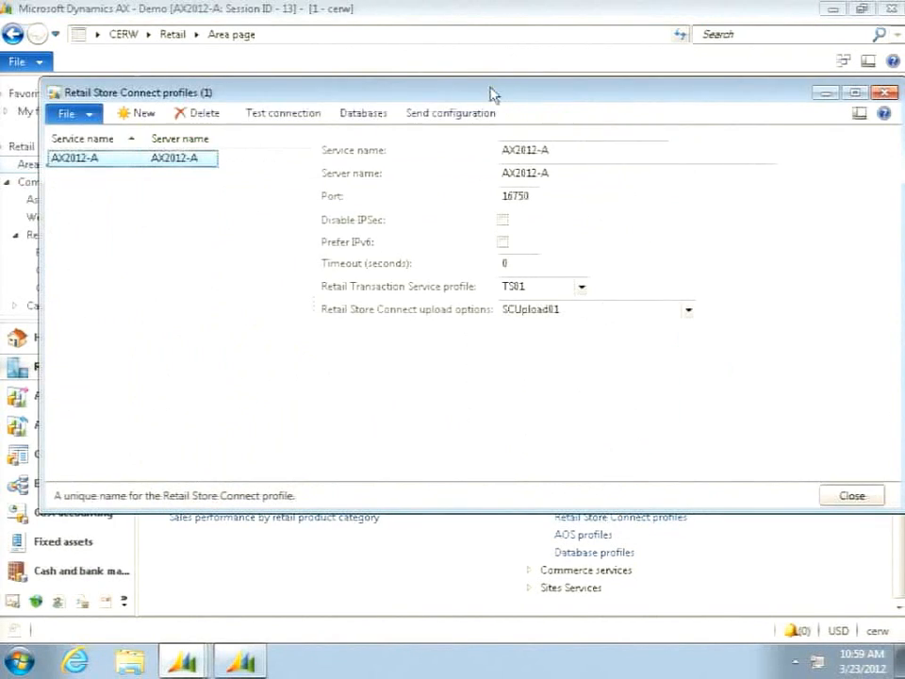
left_click_drag(491, 95, 461, 99)
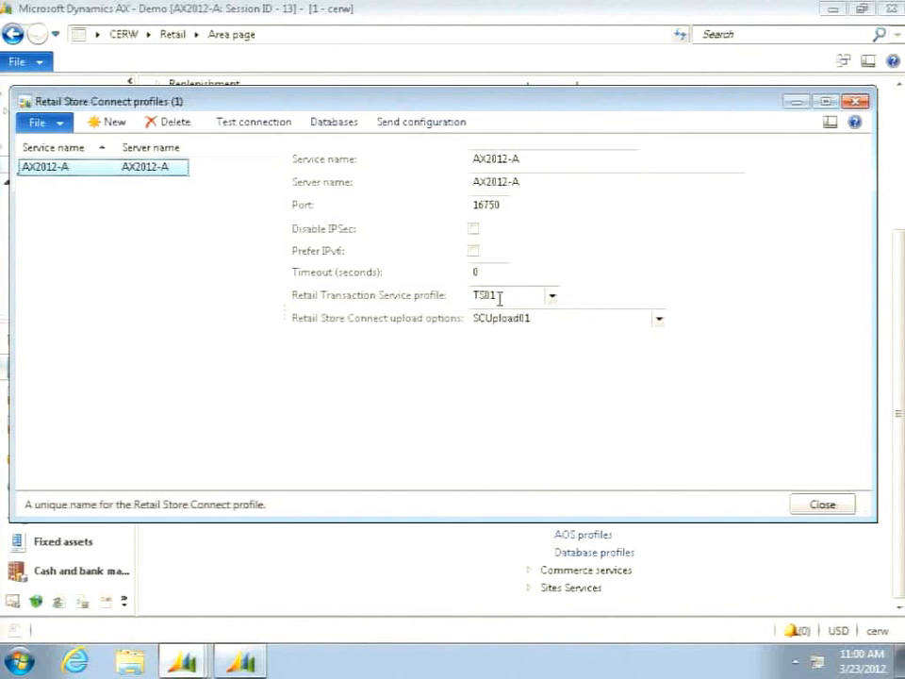
mouse_move(500, 297)
mouse_move(536, 318)
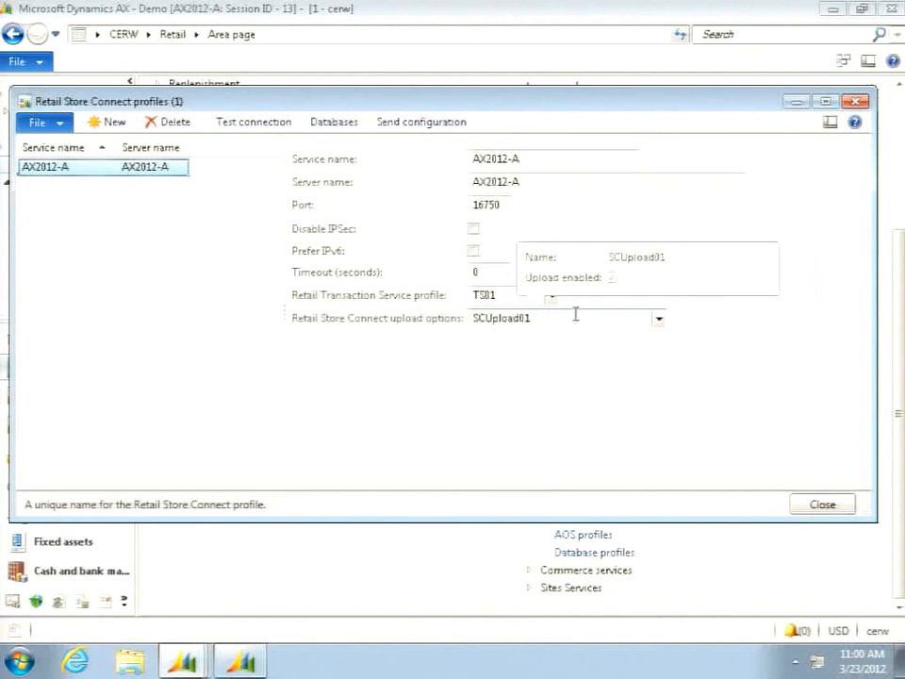
left_click(819, 506)
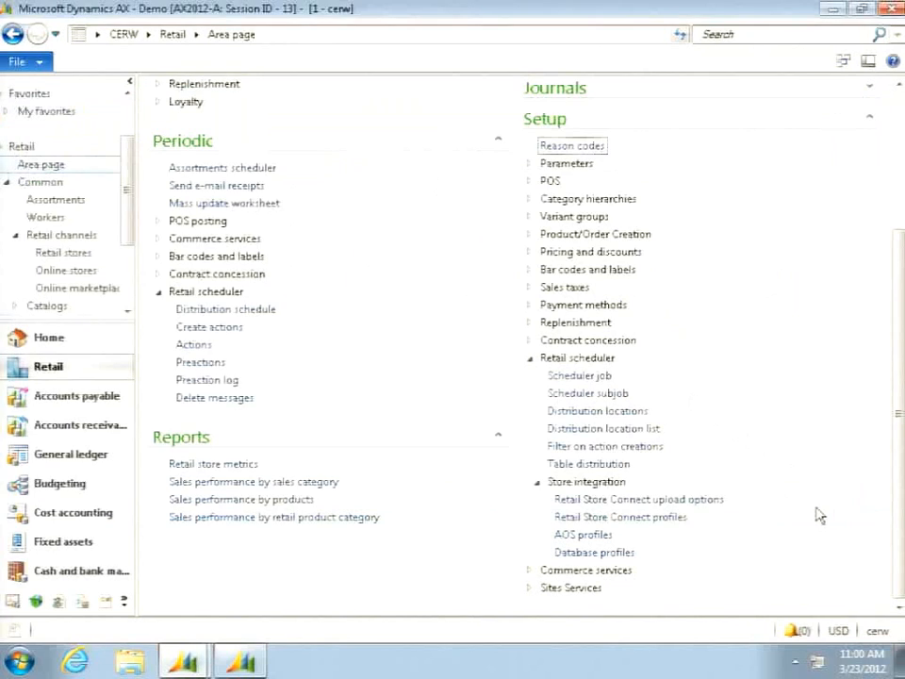
- Create a database profile named X100 with SQL Server 2008 R2 as its version
left_click(596, 552)
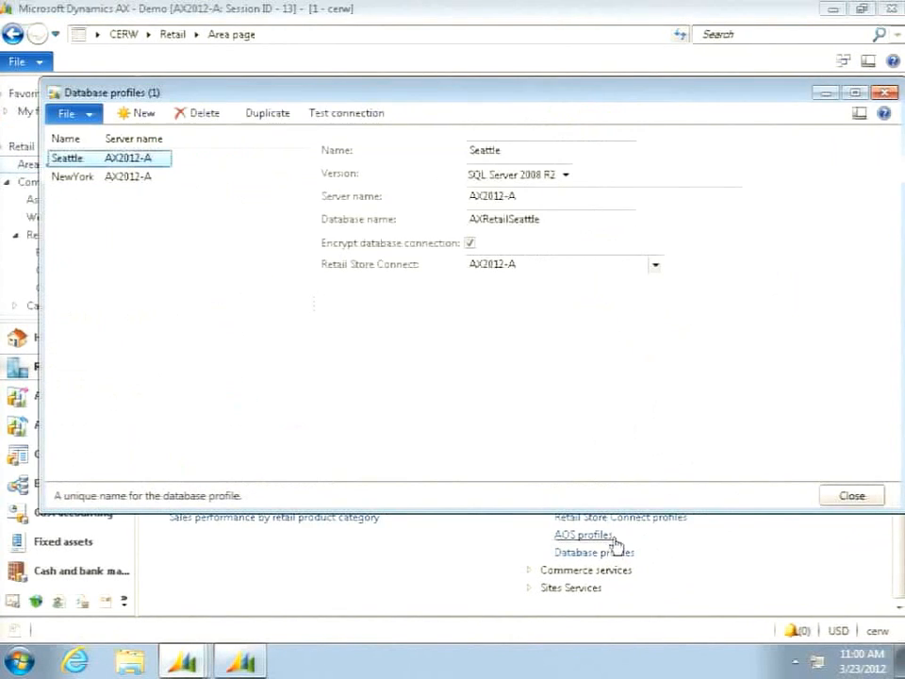
left_click(140, 115)
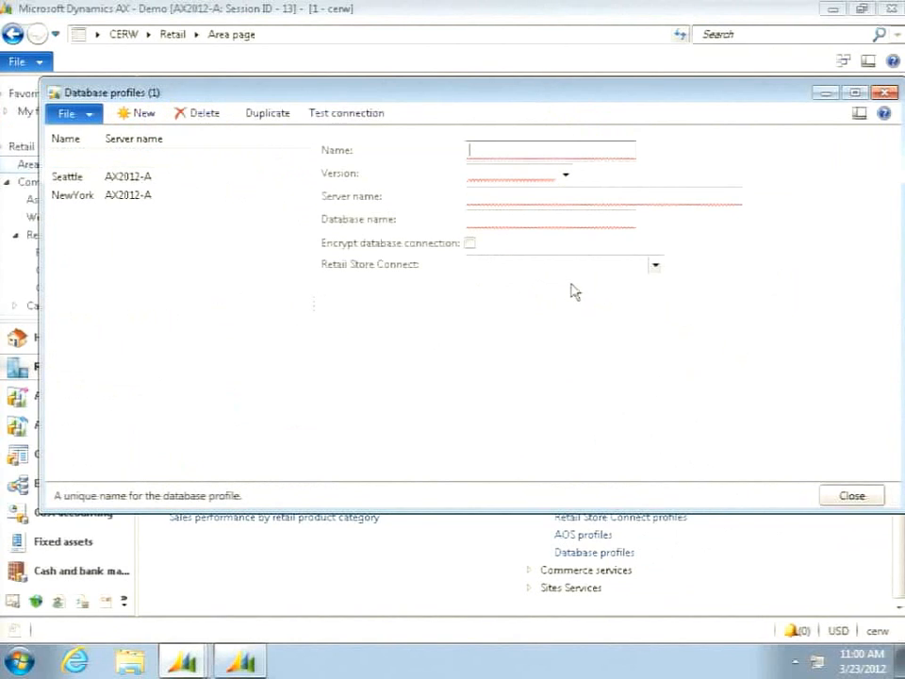
type("X100")
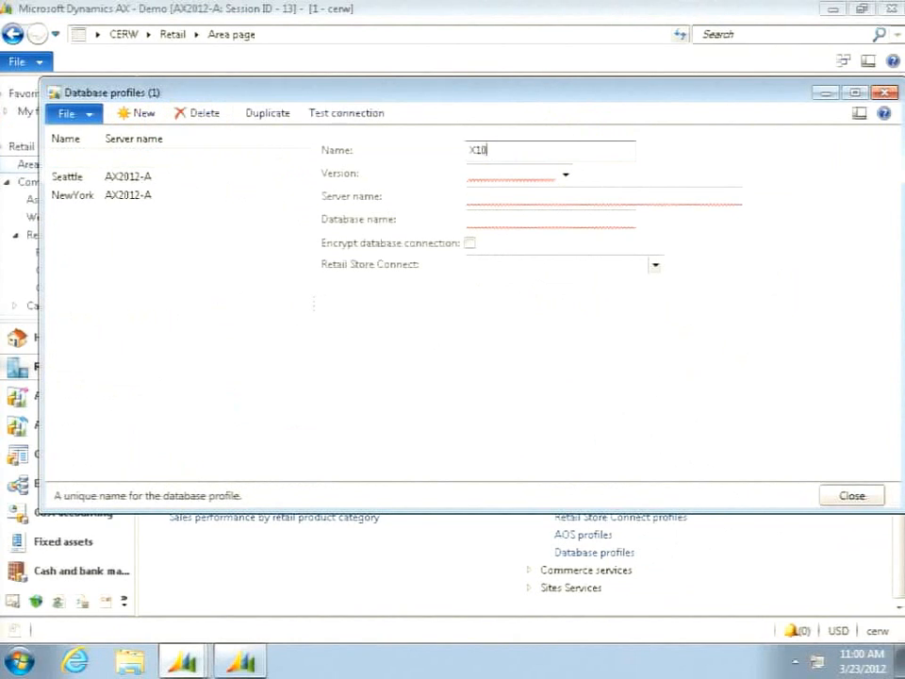
left_click(562, 177)
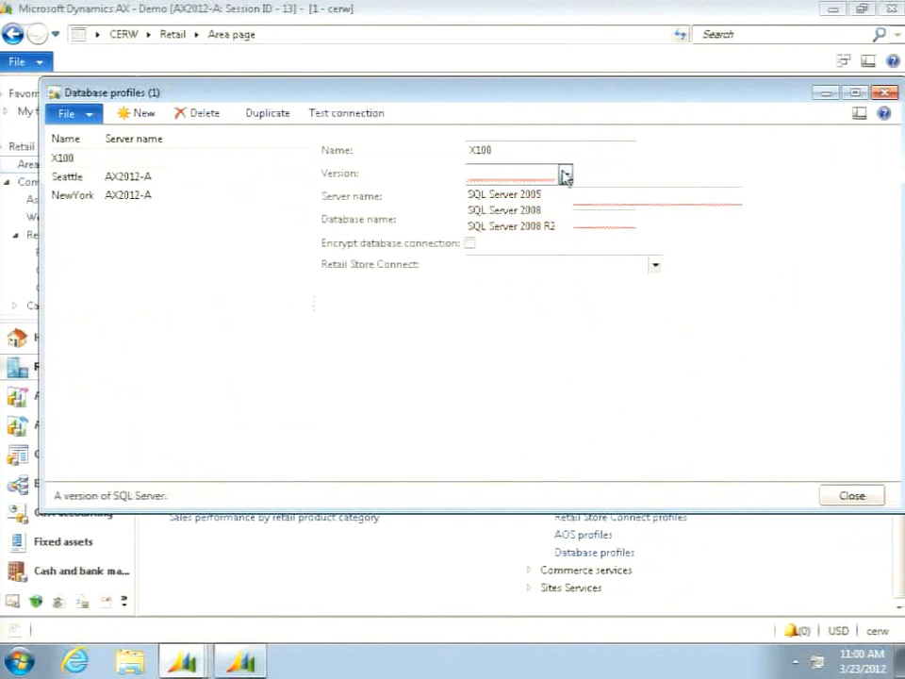
left_click(540, 228)
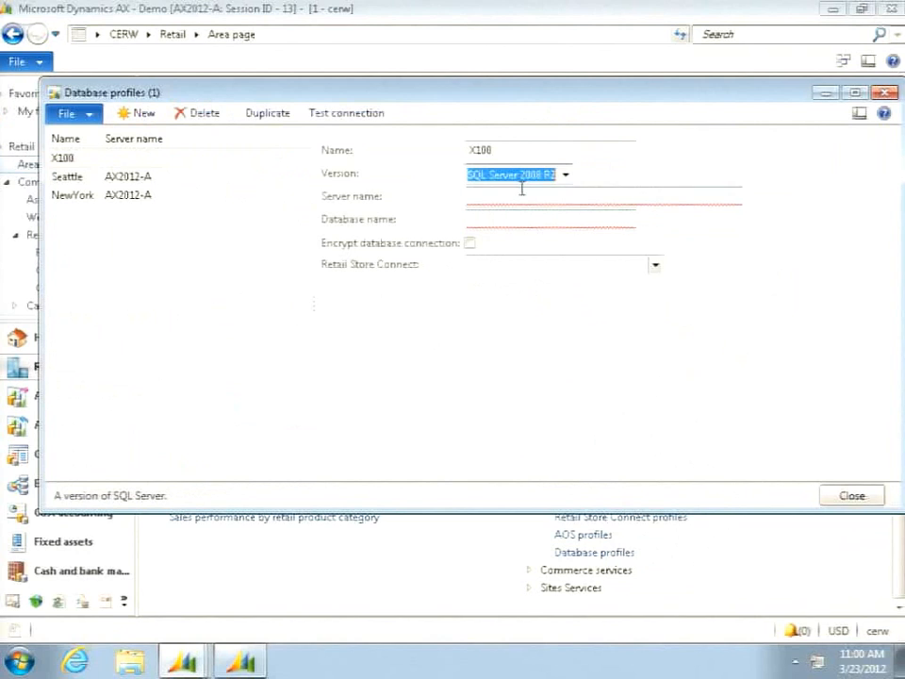
- Set both the server name and the database name of the X100 profile to Store100
left_click(521, 197)
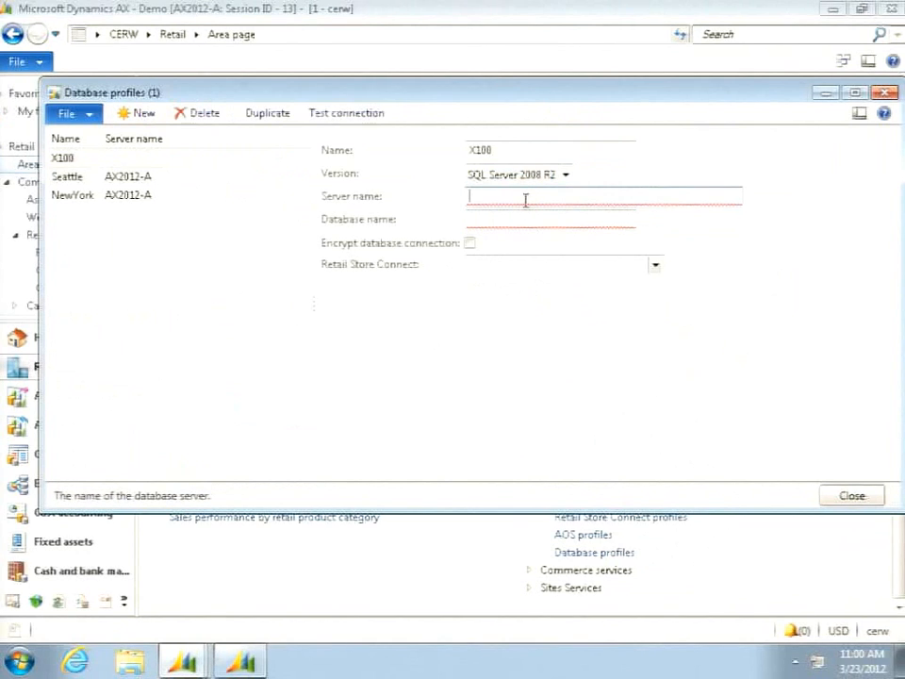
type("Store100")
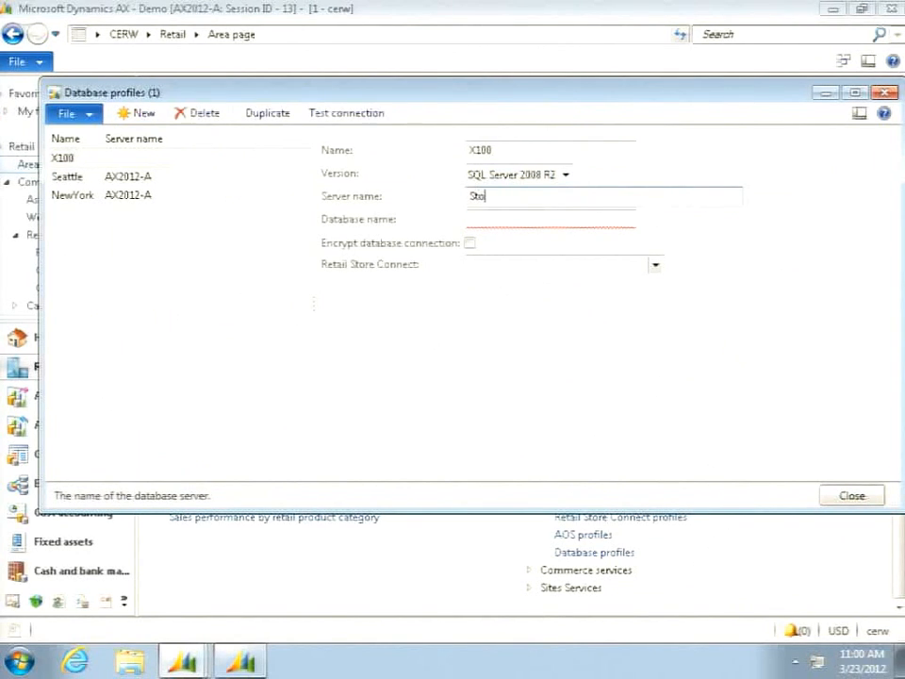
left_click(541, 220)
type("S")
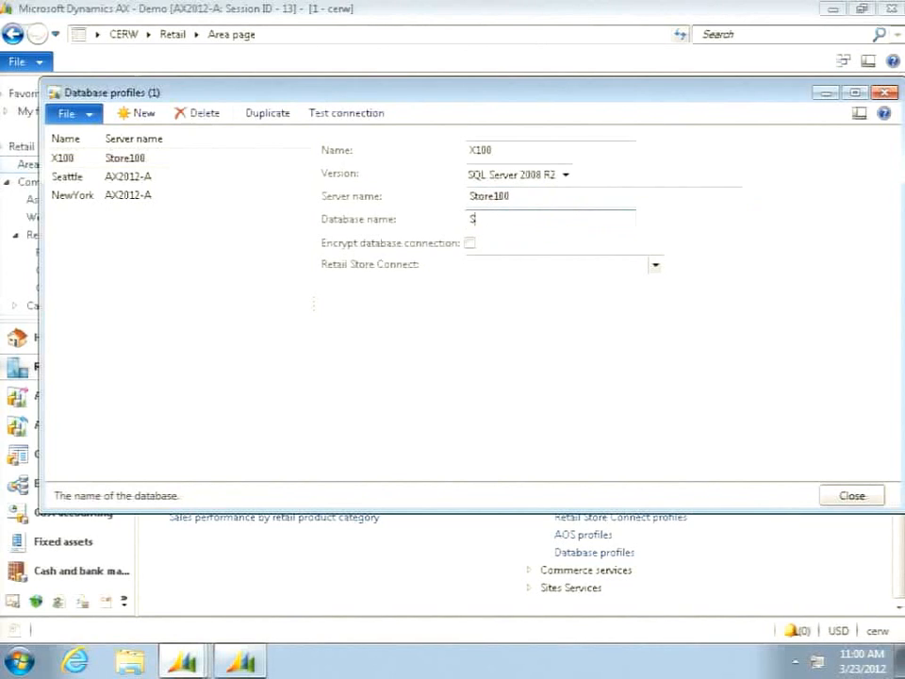
type("tore100")
key("Tab")
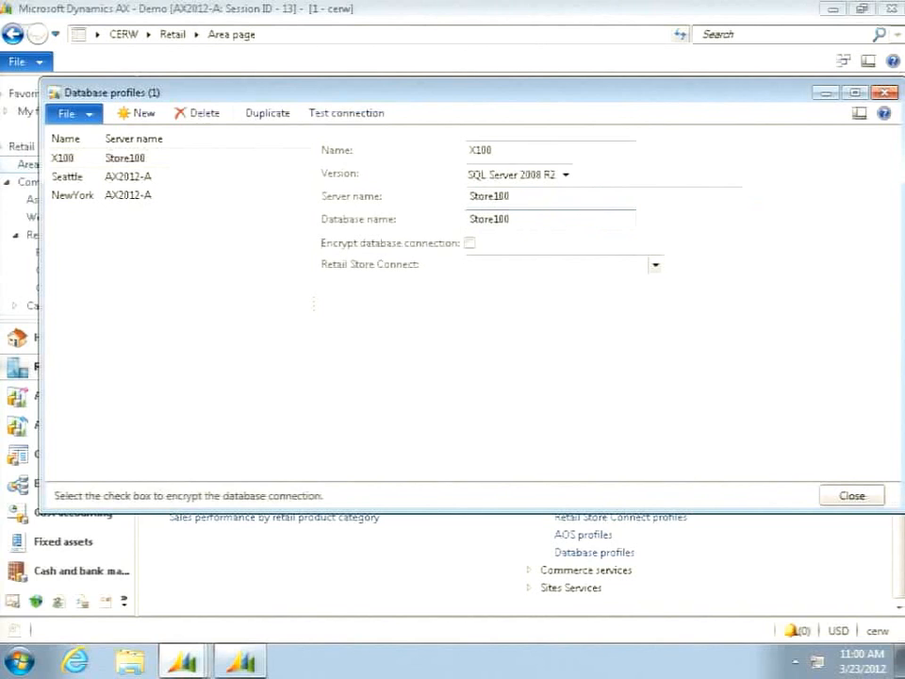
- Encrypt the X100 profile's database connection, assign it the AX2012-A Retail Store Connect profile, and close the form
left_click(471, 243)
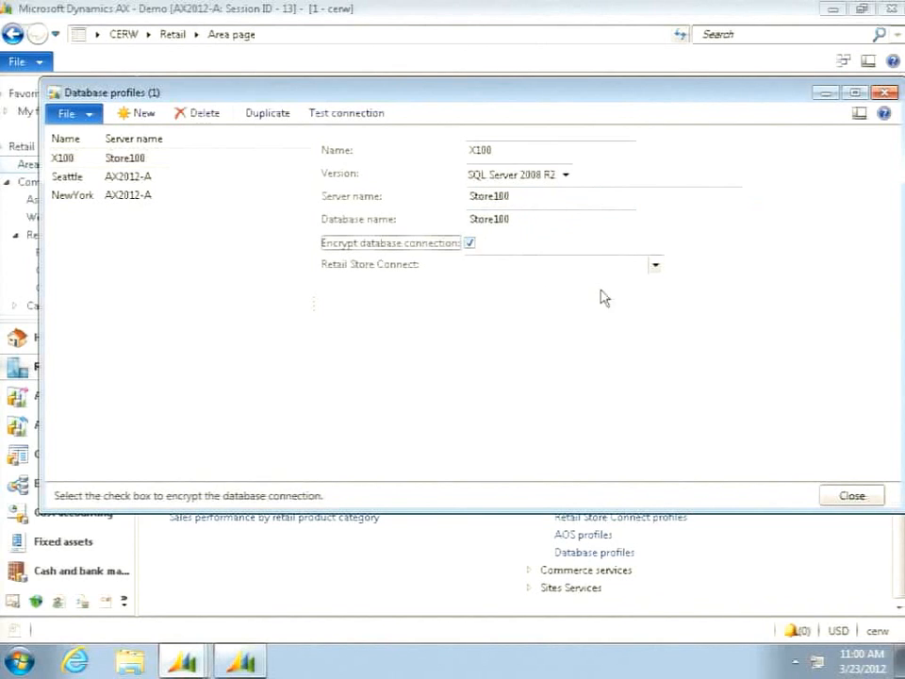
left_click(655, 267)
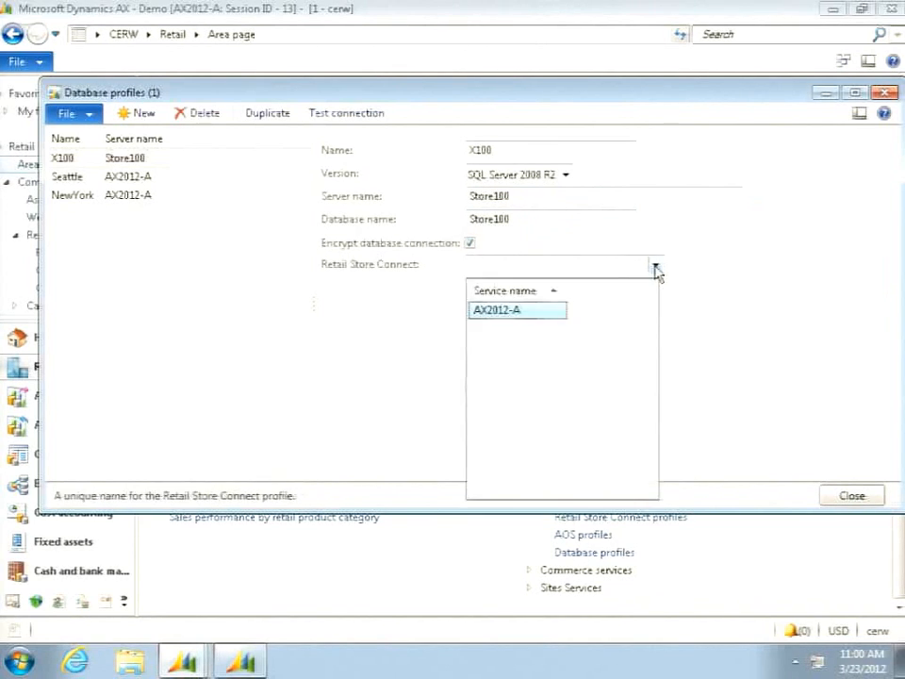
left_click(515, 312)
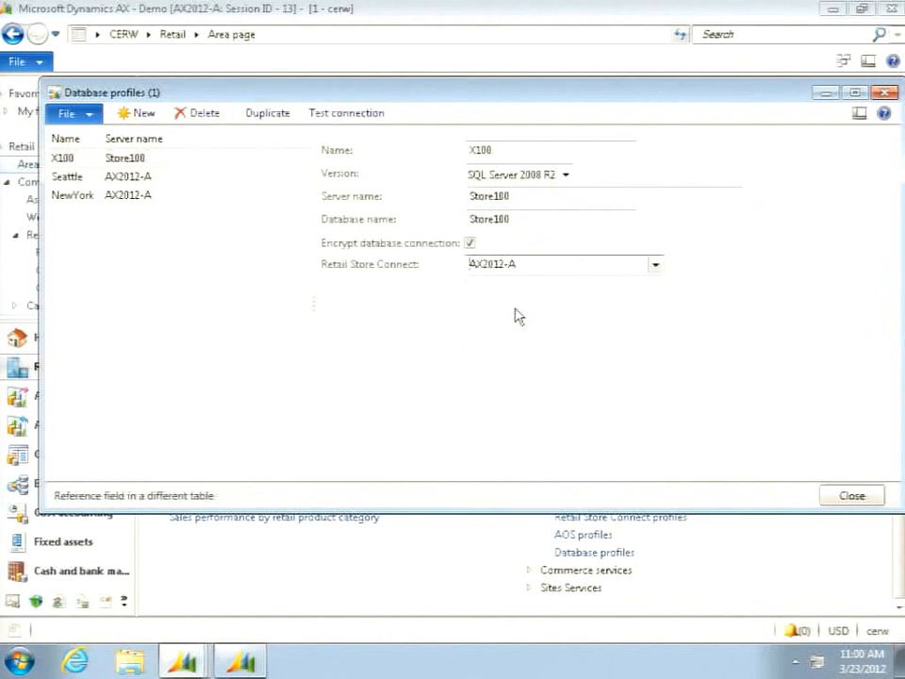
left_click(851, 497)
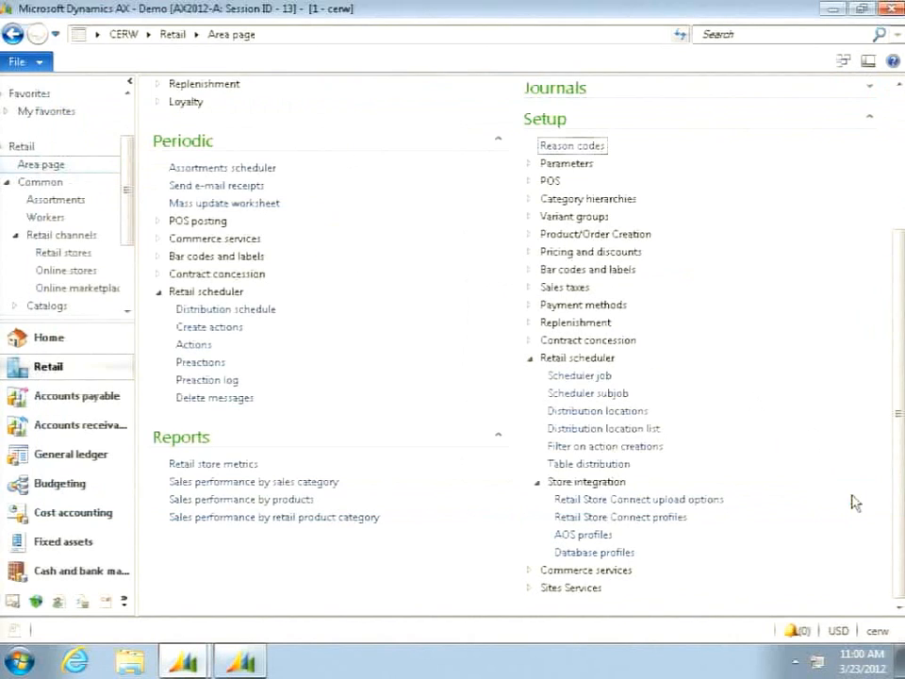
- Assign the X100 connection profile to the Store100 distribution location and try to close the list
left_click(609, 411)
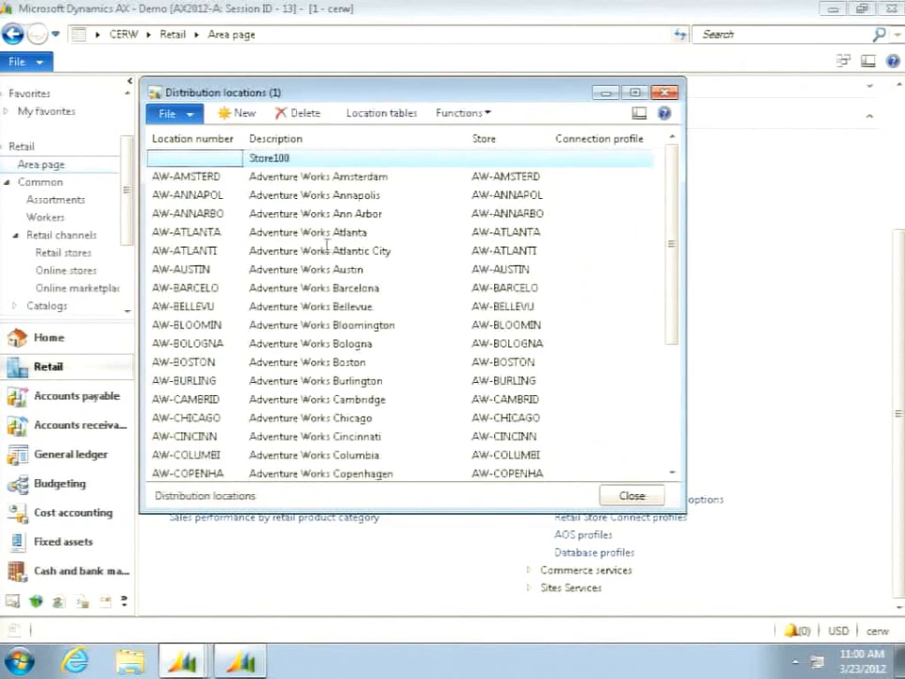
left_click(624, 157)
left_click(643, 158)
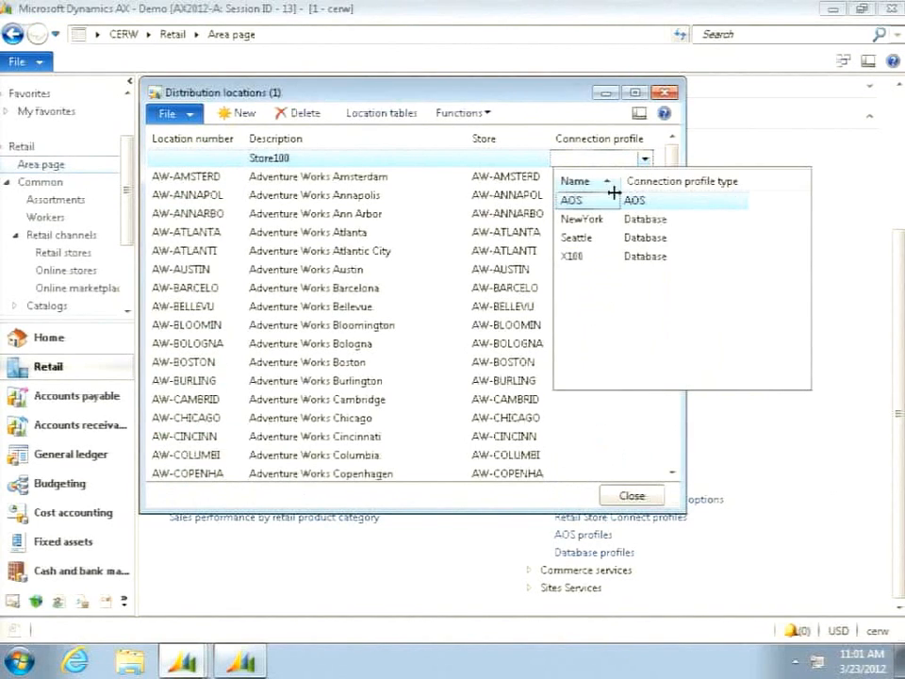
left_click(571, 255)
left_click(630, 497)
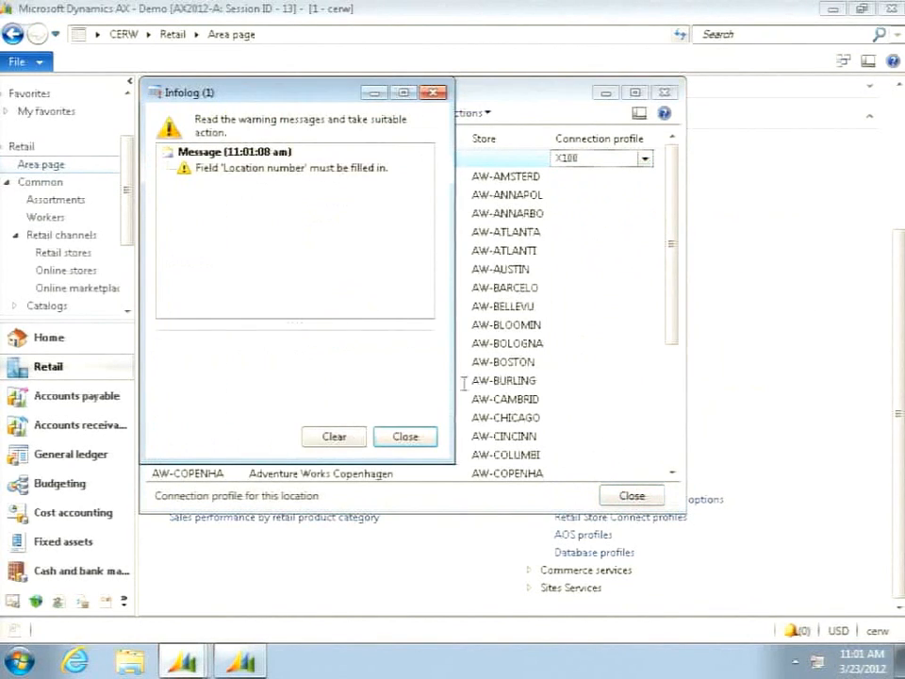
left_click(405, 437)
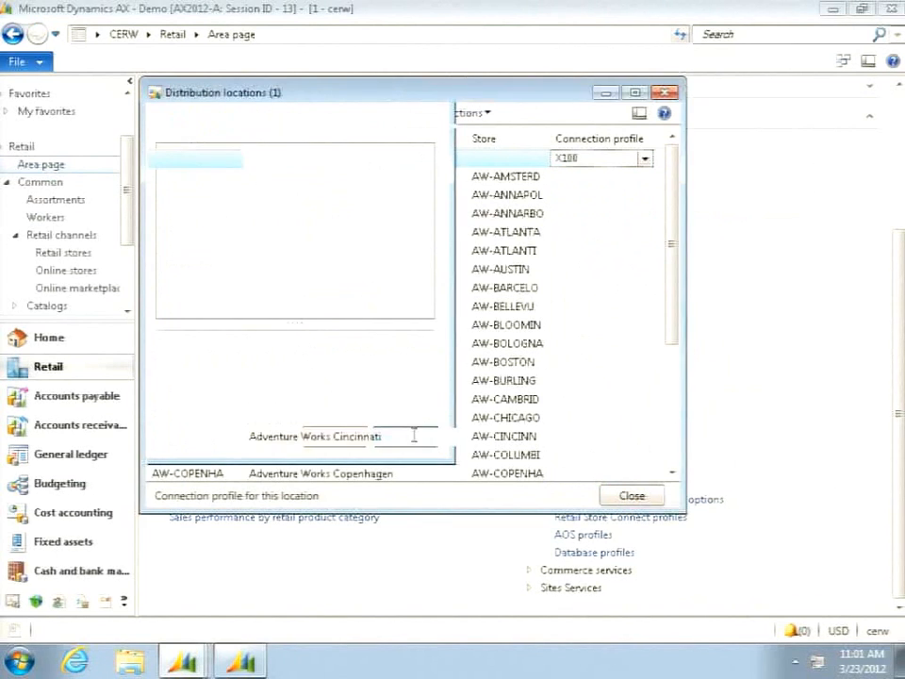
- Set the Store100 distribution location's store to AW-TROY and try to close the list again
left_click(534, 157)
left_click(540, 160)
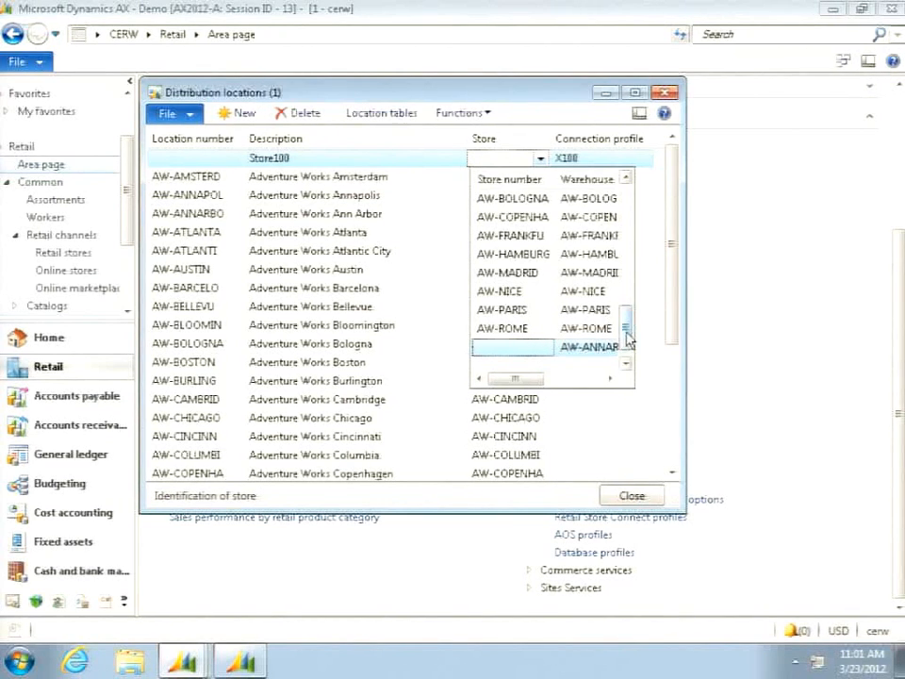
left_click_drag(625, 326, 634, 258)
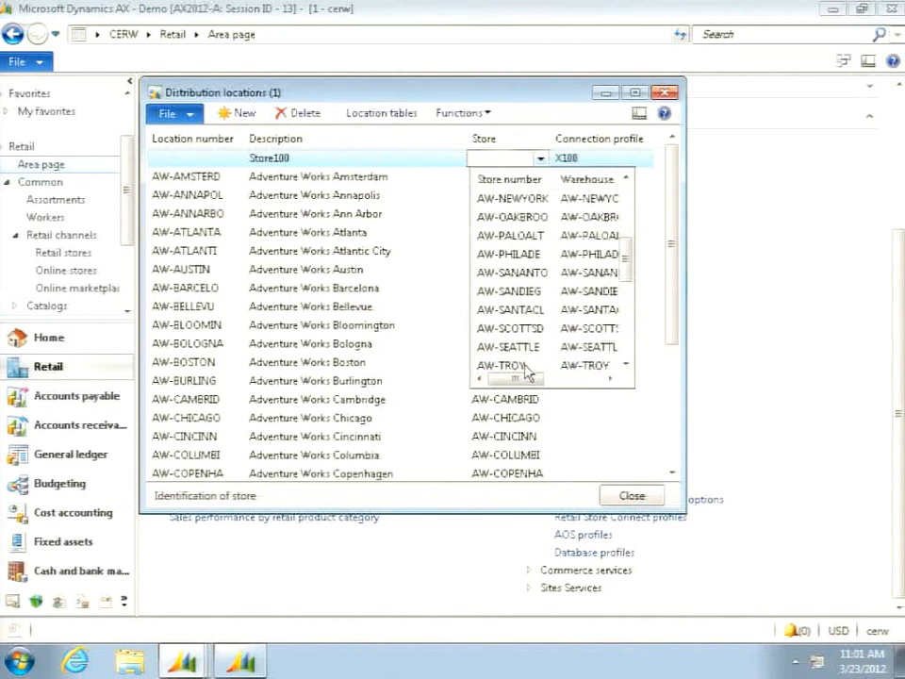
left_click(523, 367)
left_click(631, 495)
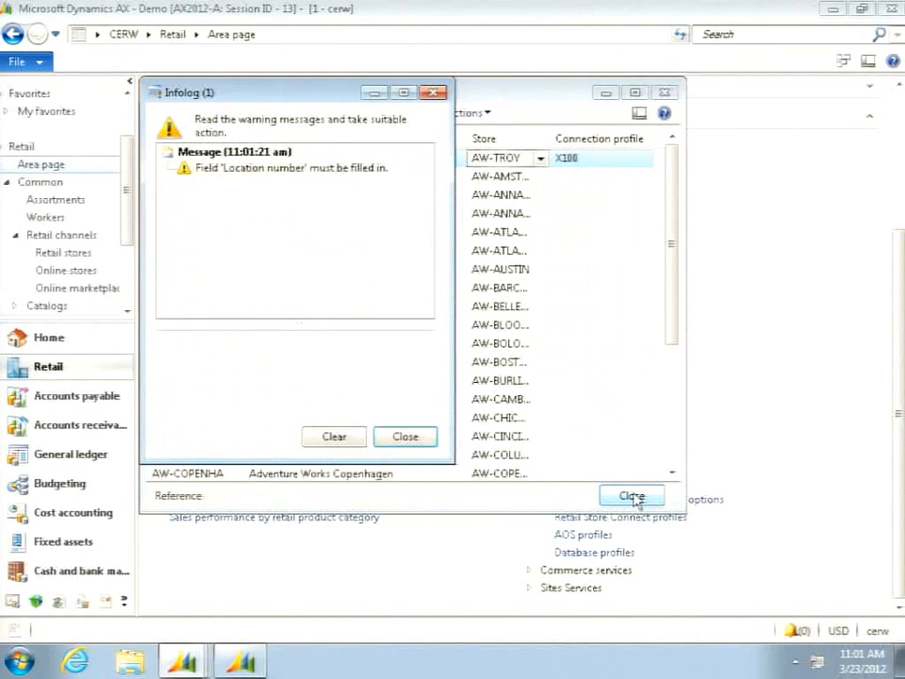
left_click(405, 437)
- Delete the Store100 record from the distribution locations and close the list
left_click(208, 161)
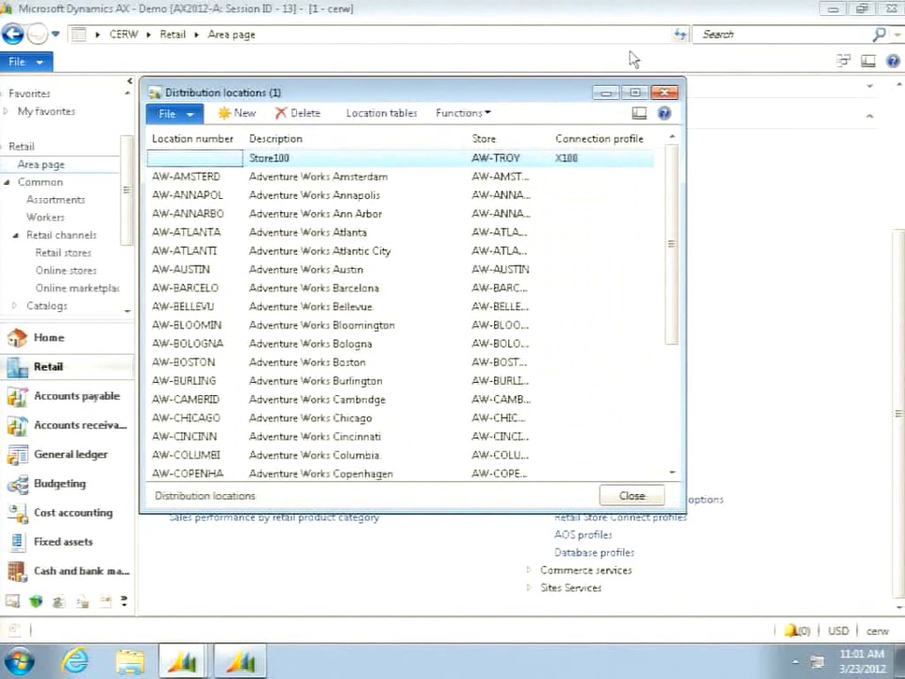
left_click(303, 113)
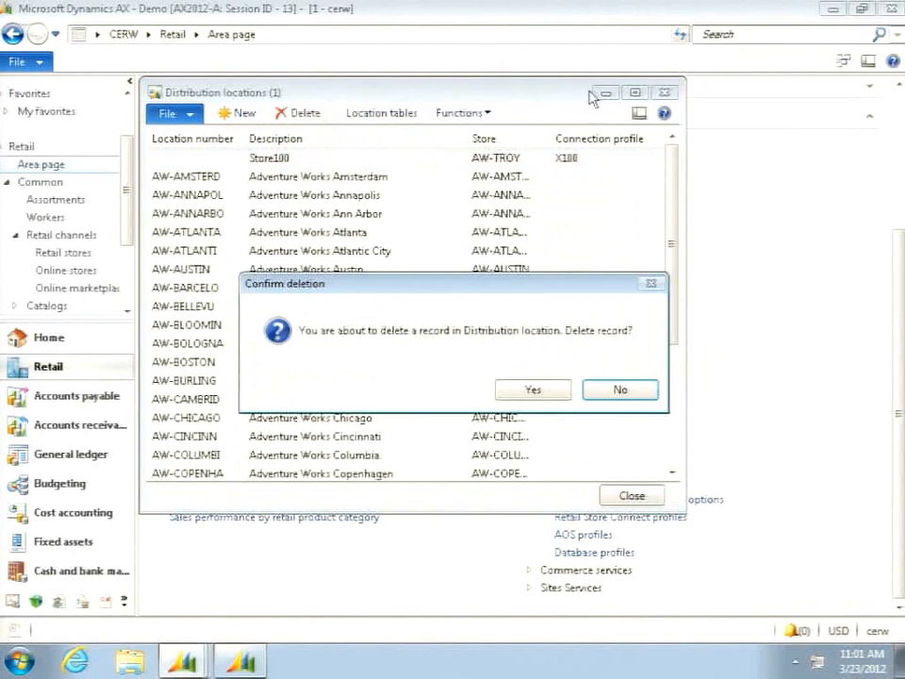
left_click(535, 390)
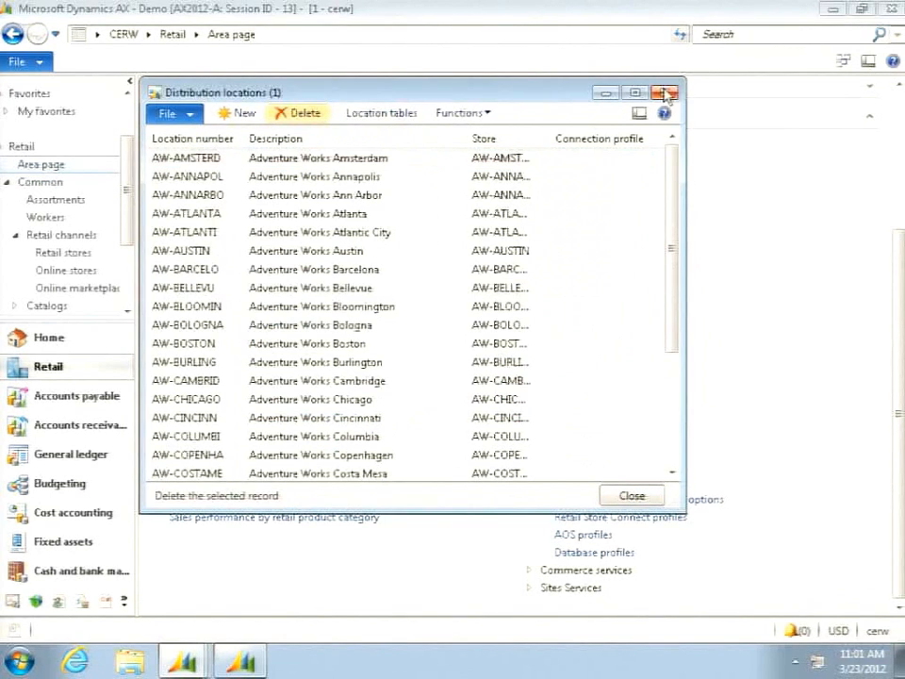
left_click(666, 94)
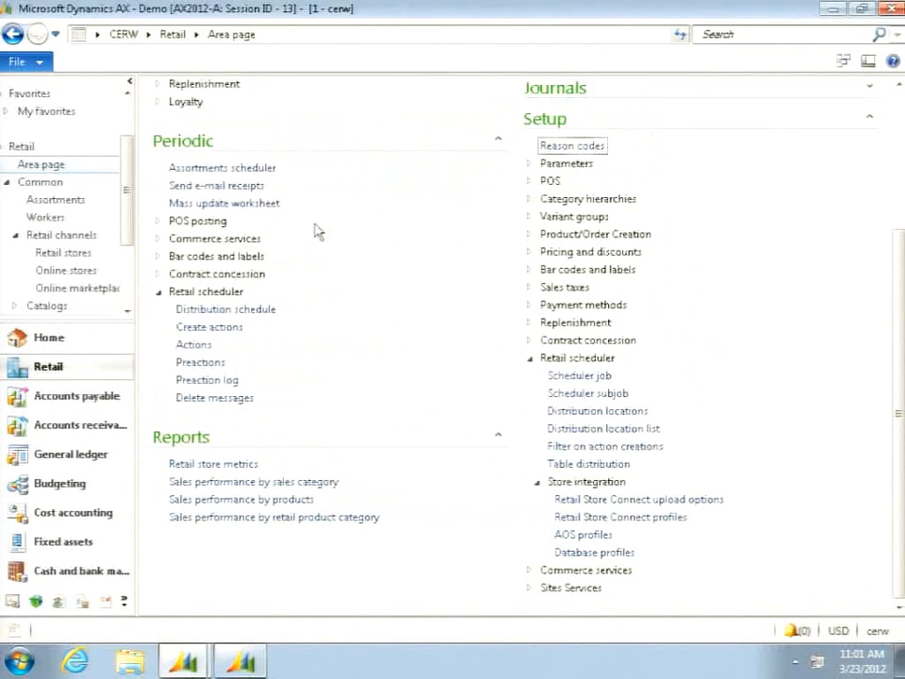
- Review the AOS profile's server, instance, port and Retail Store Connect settings, and close the form
left_click(576, 536)
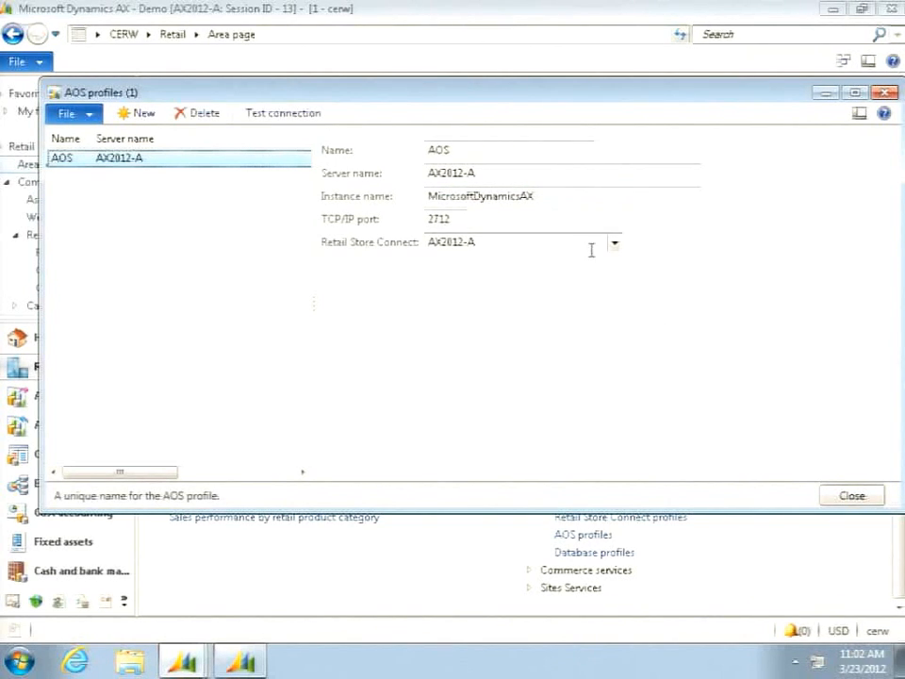
mouse_move(505, 244)
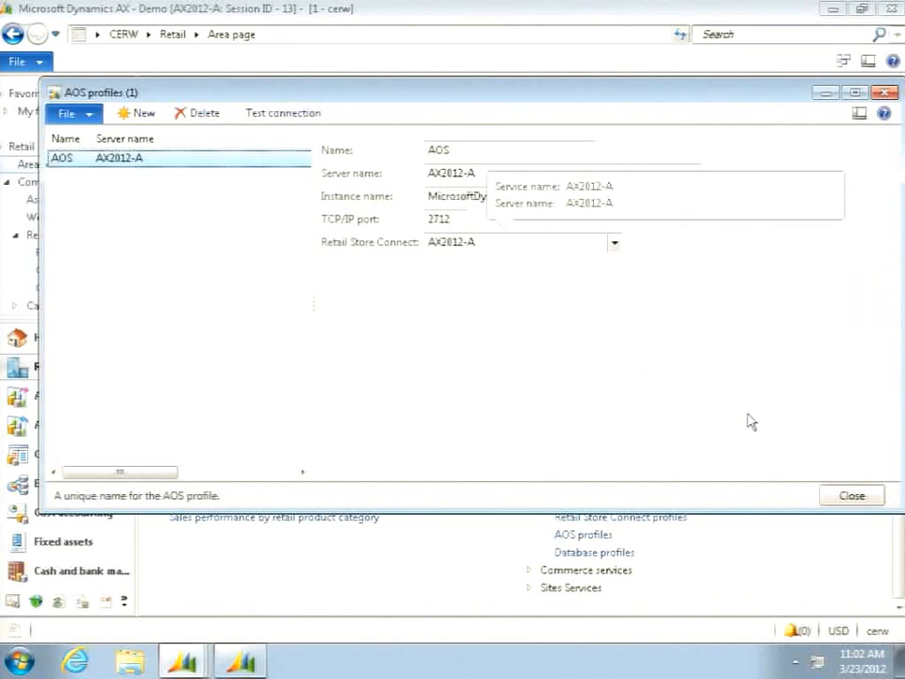
left_click(851, 496)
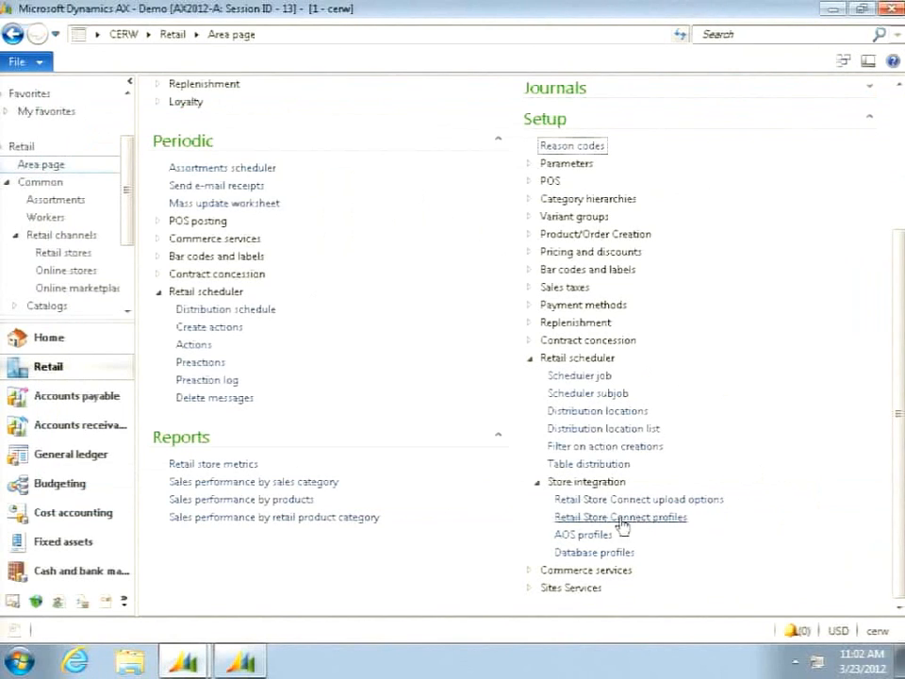
- Review the distribution locations and the members of the Default include list in the distribution location list, closing both forms
left_click(592, 415)
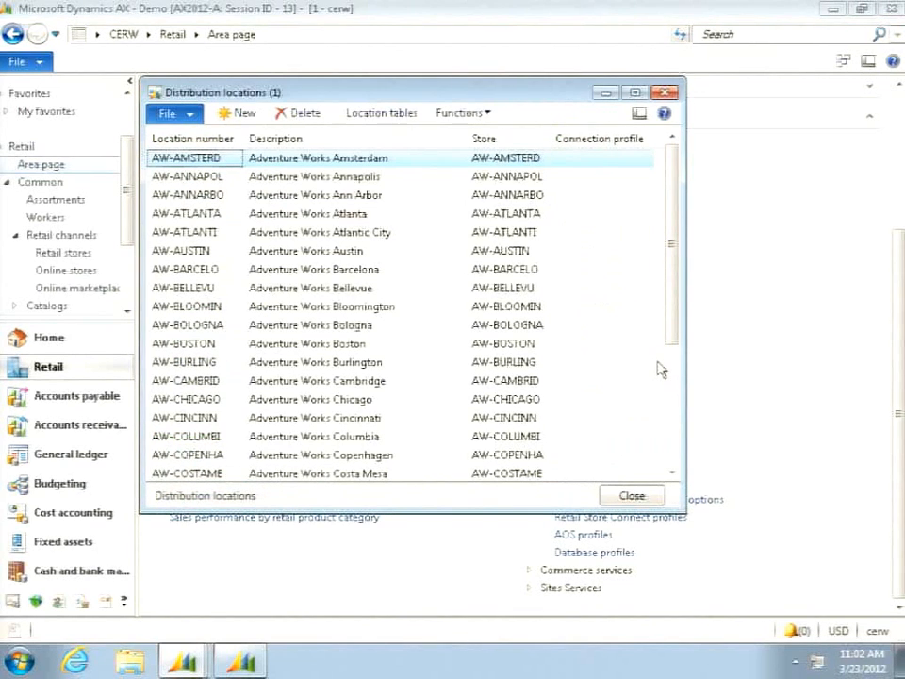
left_click(634, 492)
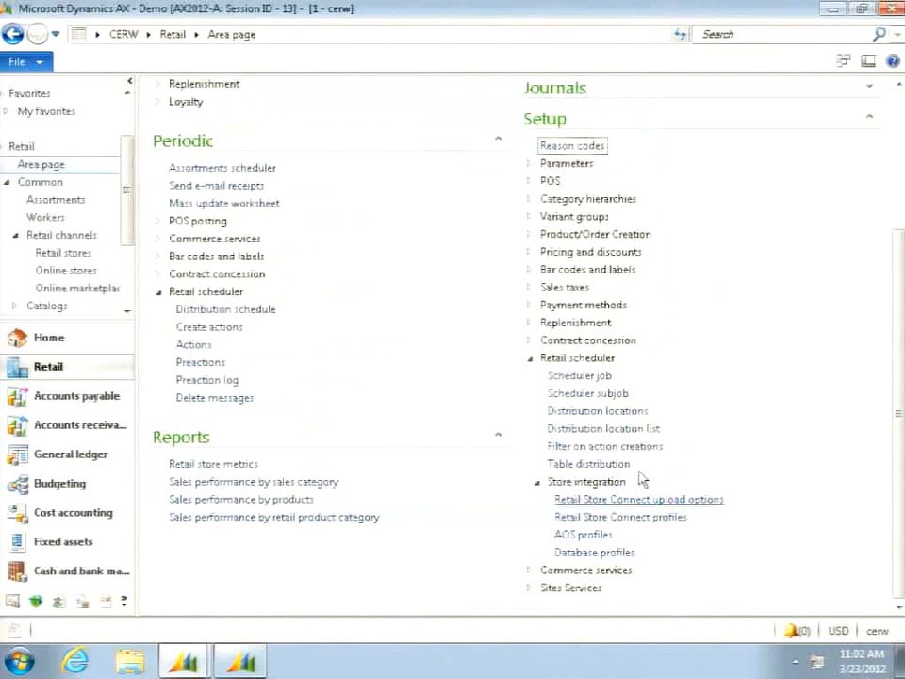
left_click(606, 428)
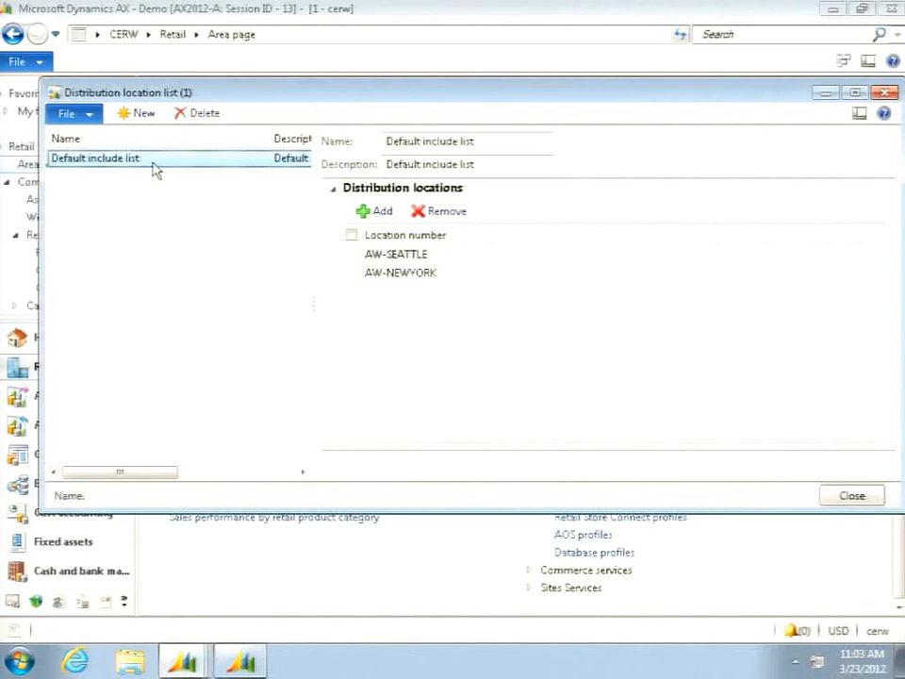
left_click(848, 497)
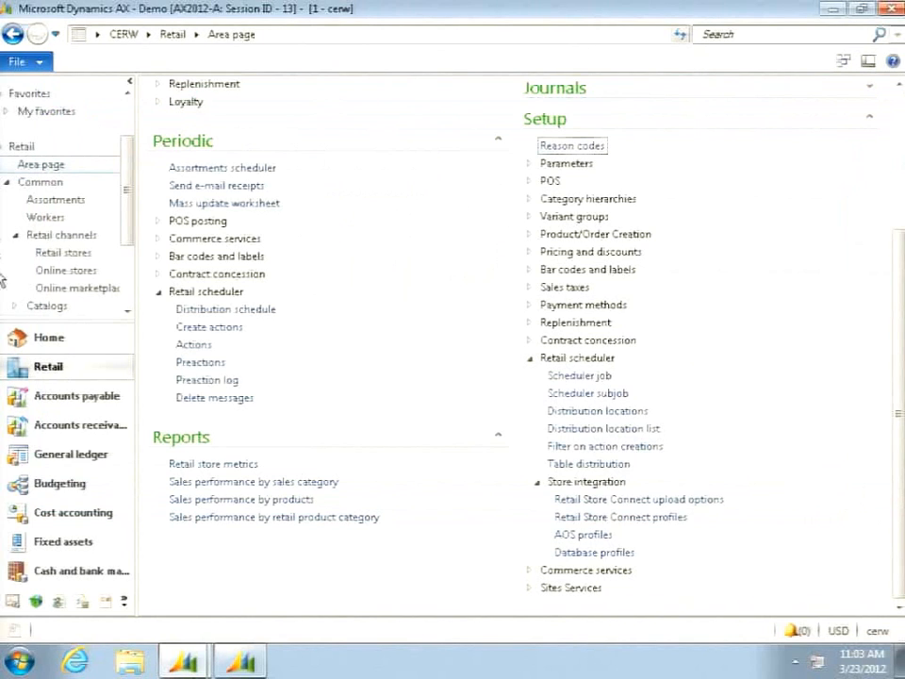
- Open the Retail Store Connect Settings utility from the installed Microsoft Dynamics AX 2012 programs
left_click(22, 662)
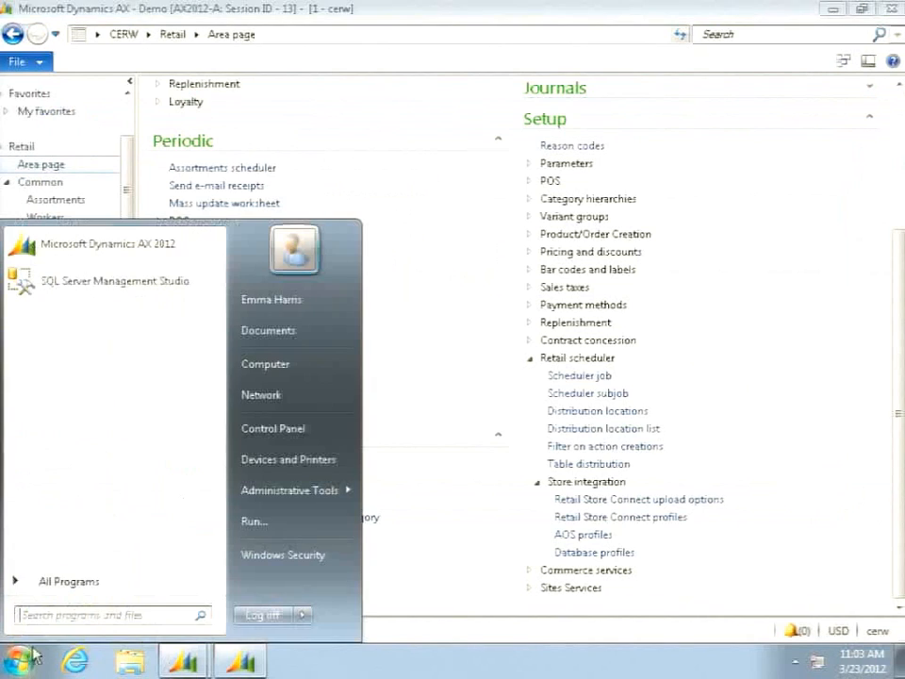
left_click(66, 583)
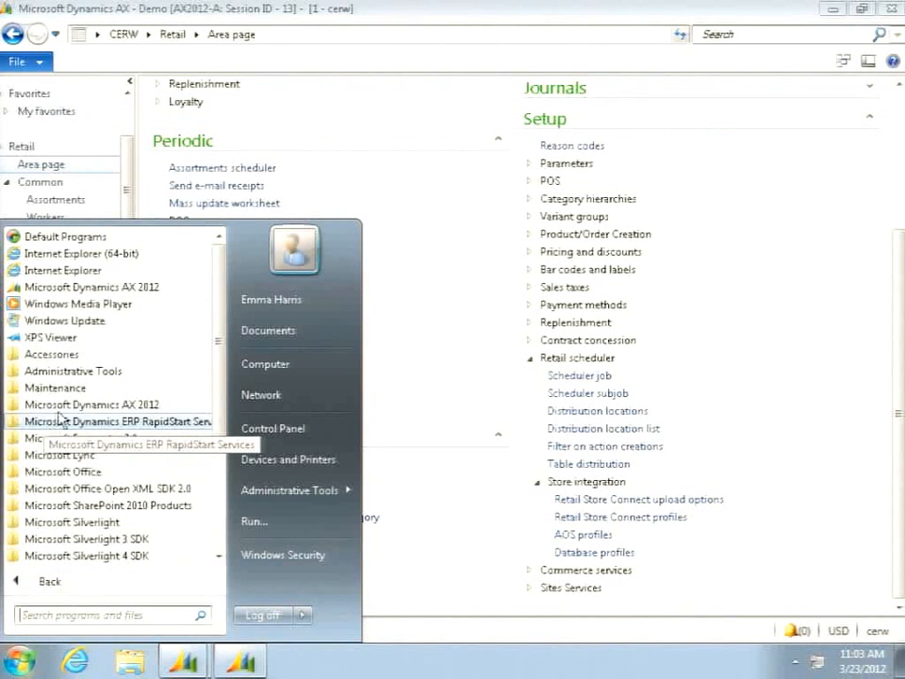
scroll(101, 459, "down", 3)
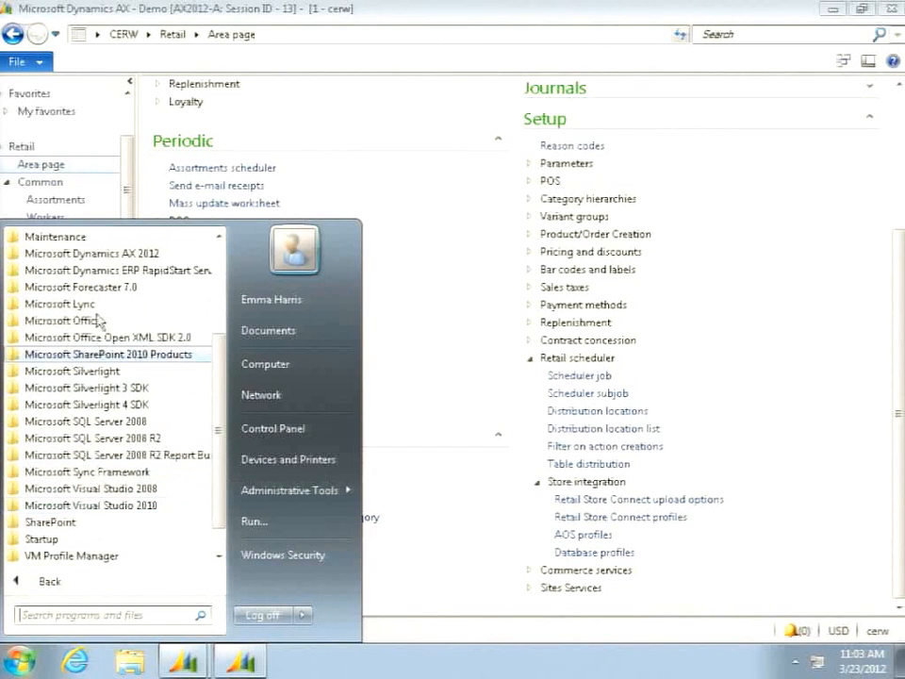
left_click(103, 256)
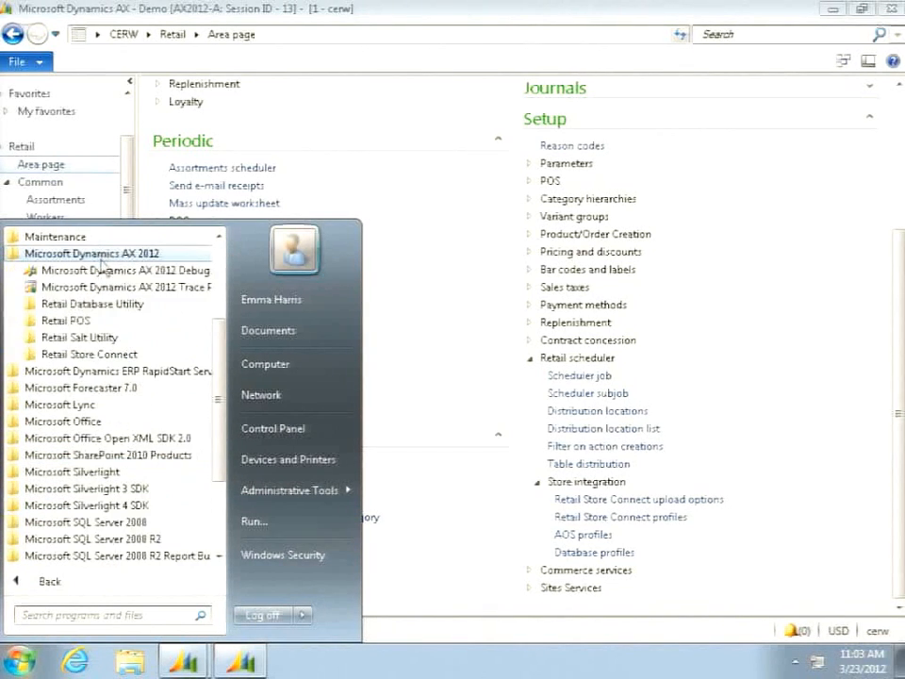
left_click(94, 354)
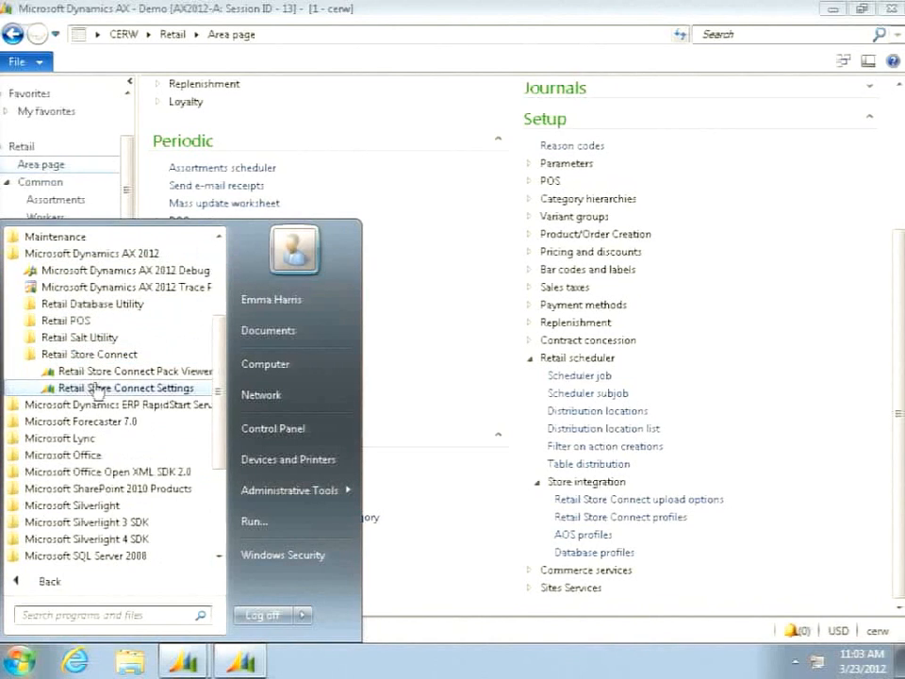
left_click(94, 387)
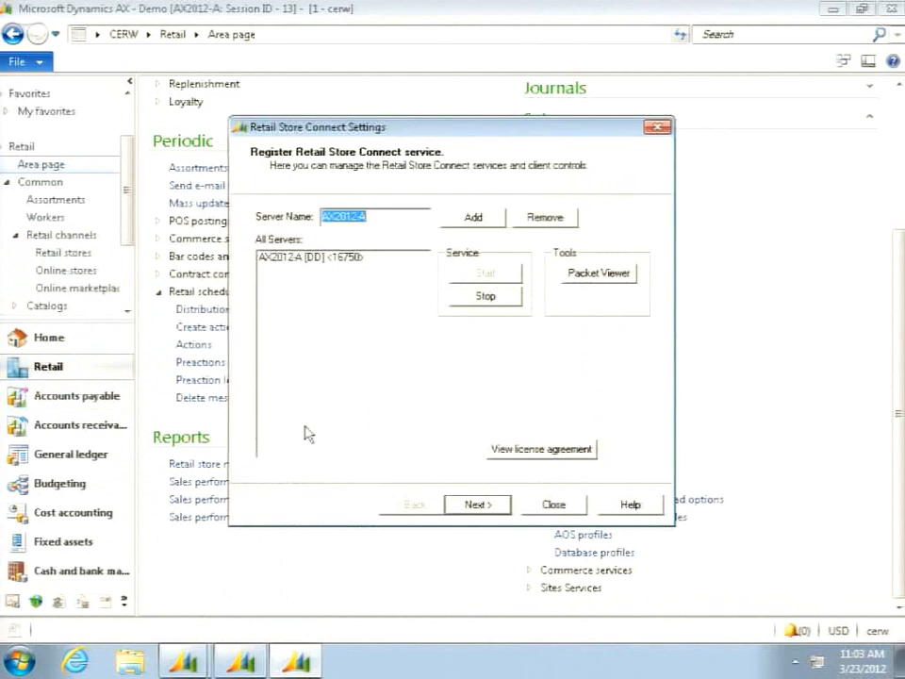
- Try to add the AX2012-A service again, and start adding a Retail Store Connect service with server name AX2012-B instead
left_click(472, 216)
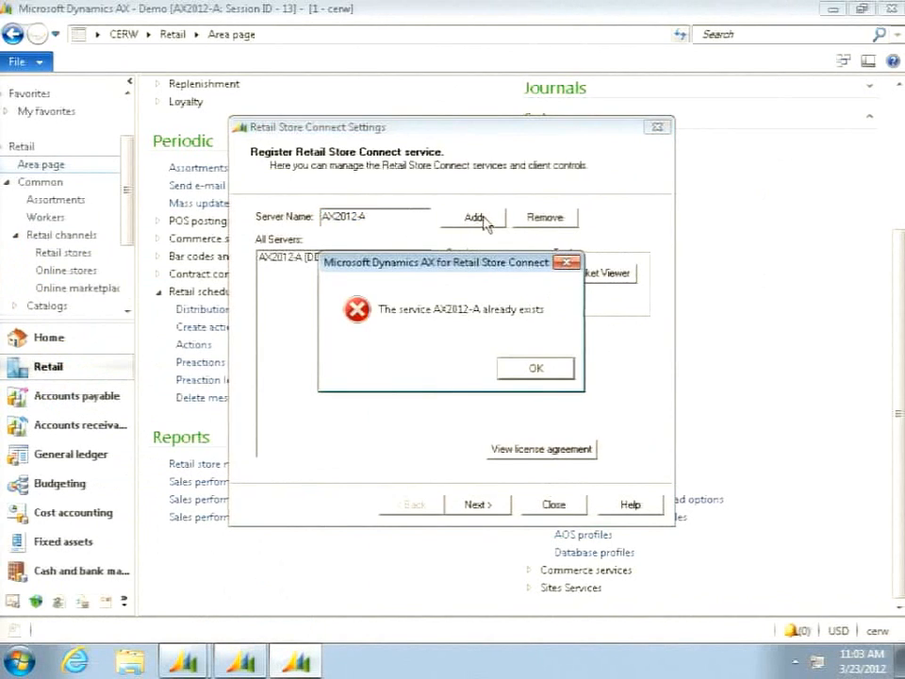
left_click(535, 368)
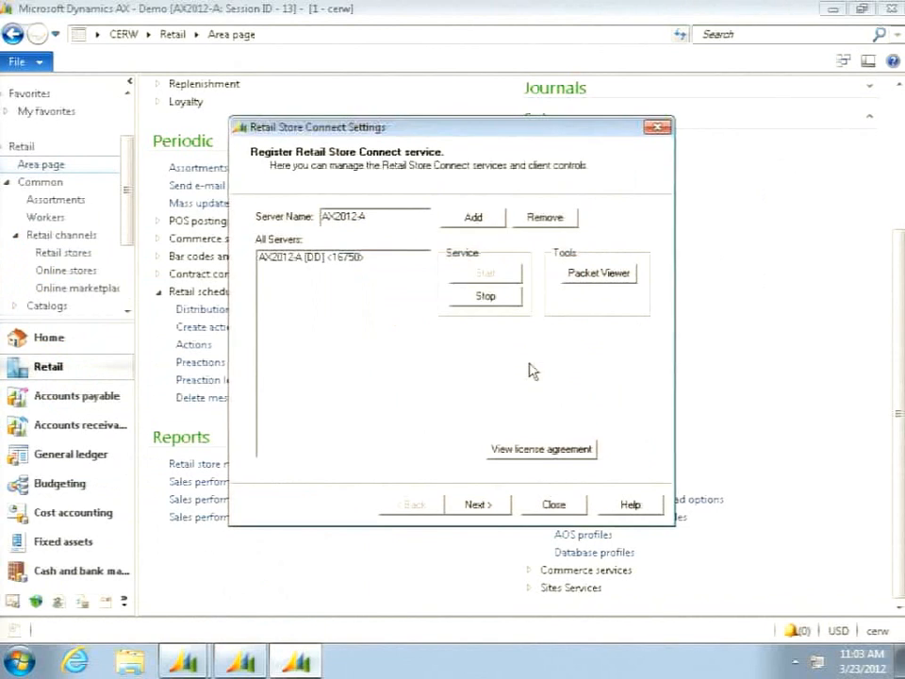
key("BackSpace")
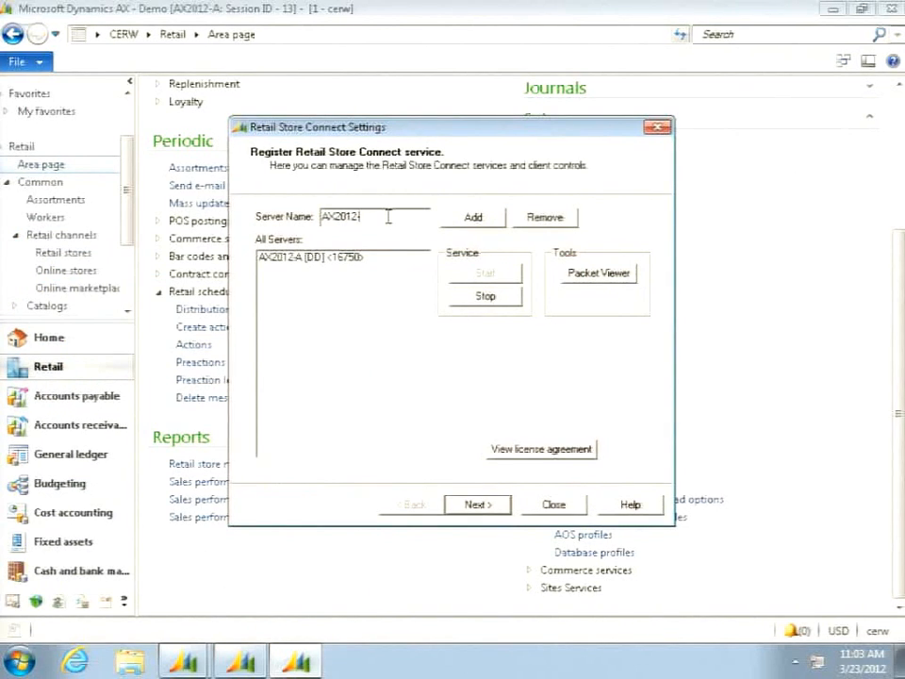
type("B")
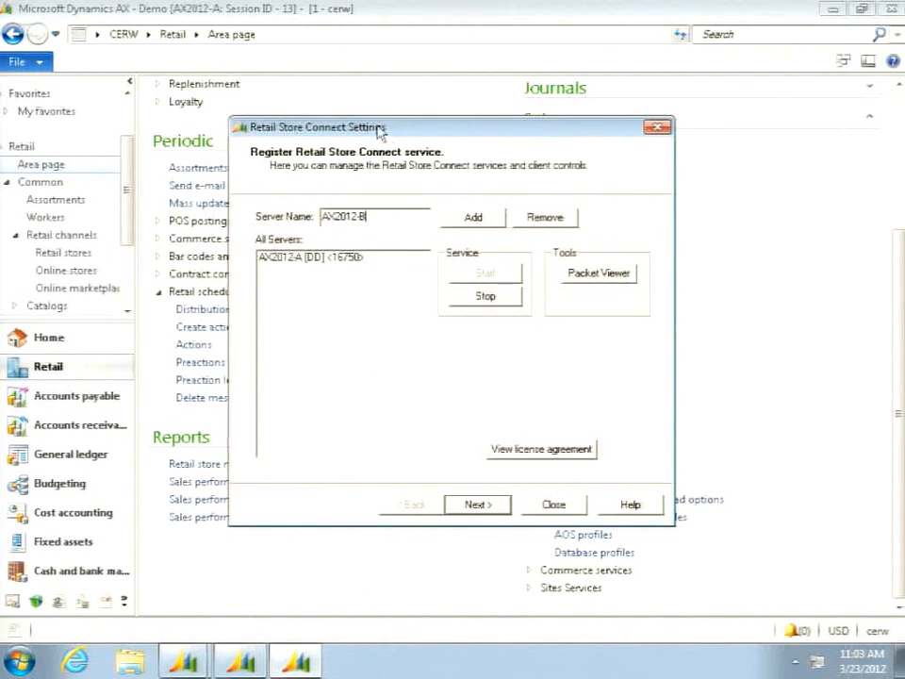
left_click(477, 227)
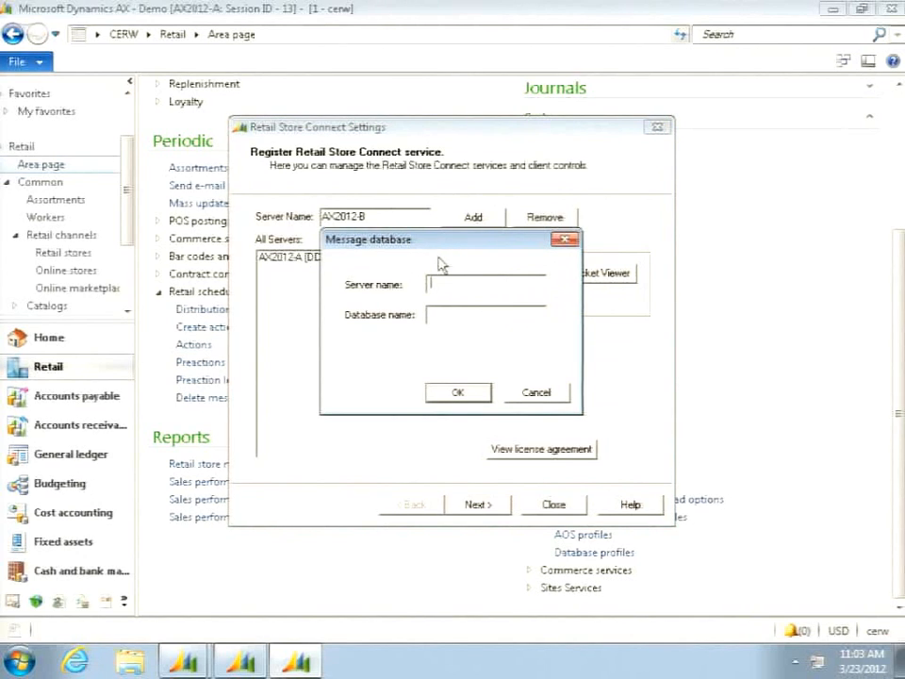
- Set the new service's message database to server AX2012-A and database SC2, and accept it
left_click_drag(444, 244, 504, 320)
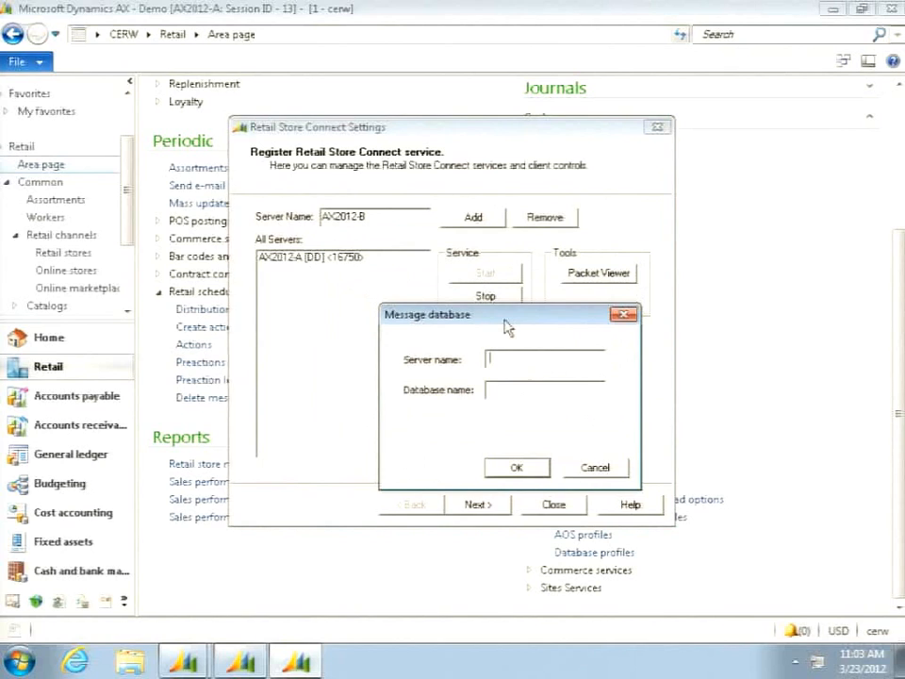
type("AX2012-A")
left_click(510, 391)
type("SC2")
left_click(517, 468)
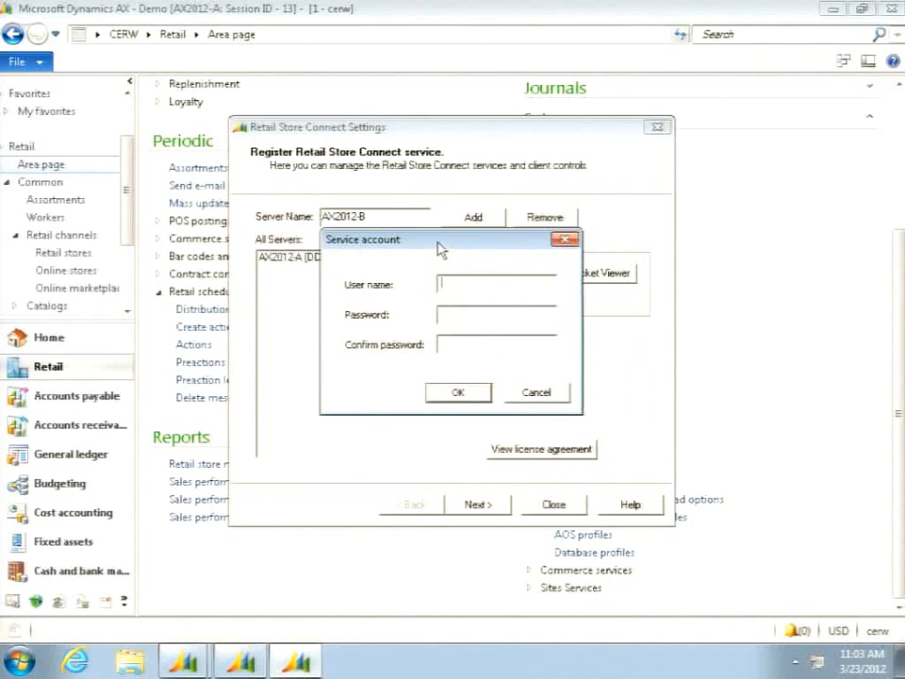
- Enter the service account's user name, password and password confirmation for the AX2012-B service, and accept them
left_click_drag(439, 246, 450, 285)
type("contoso\\emmah")
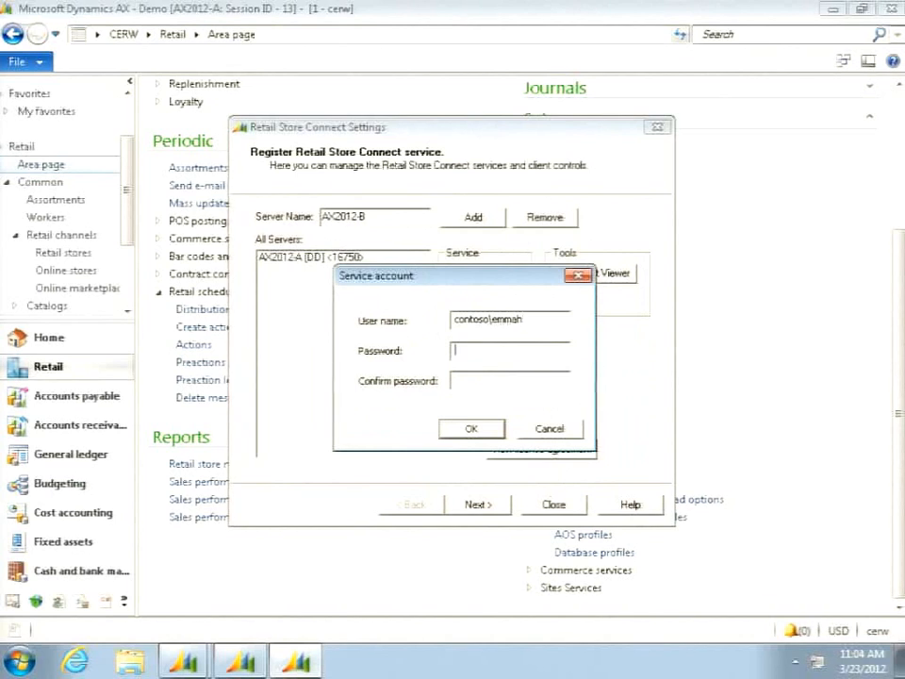
type("***********")
key("Tab")
type("*")
key("BackSpace")
type("***")
key("BackSpace")
key("BackSpace")
key("BackSpace")
type("******")
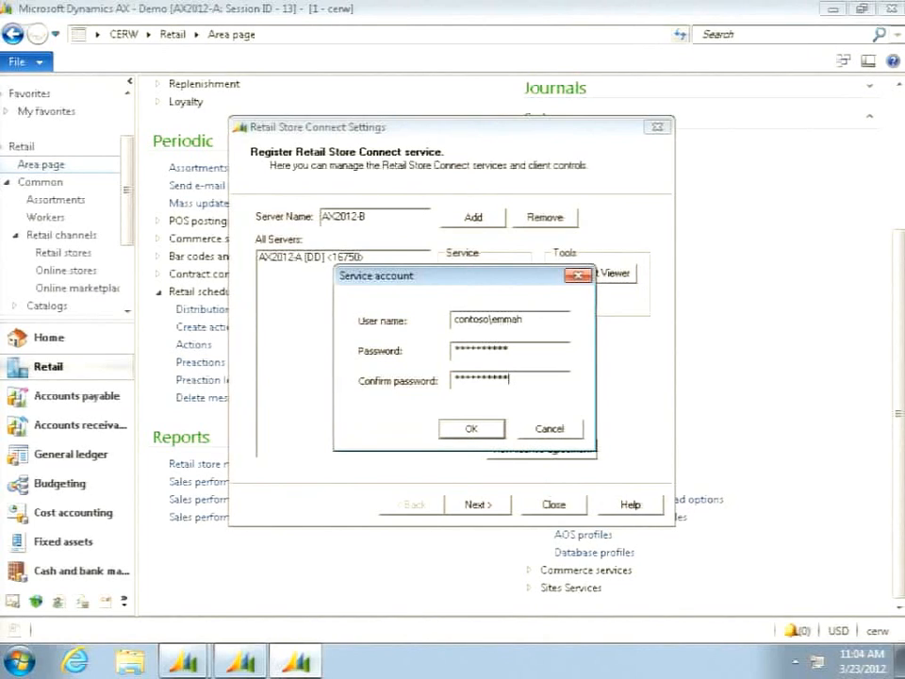
left_click(470, 429)
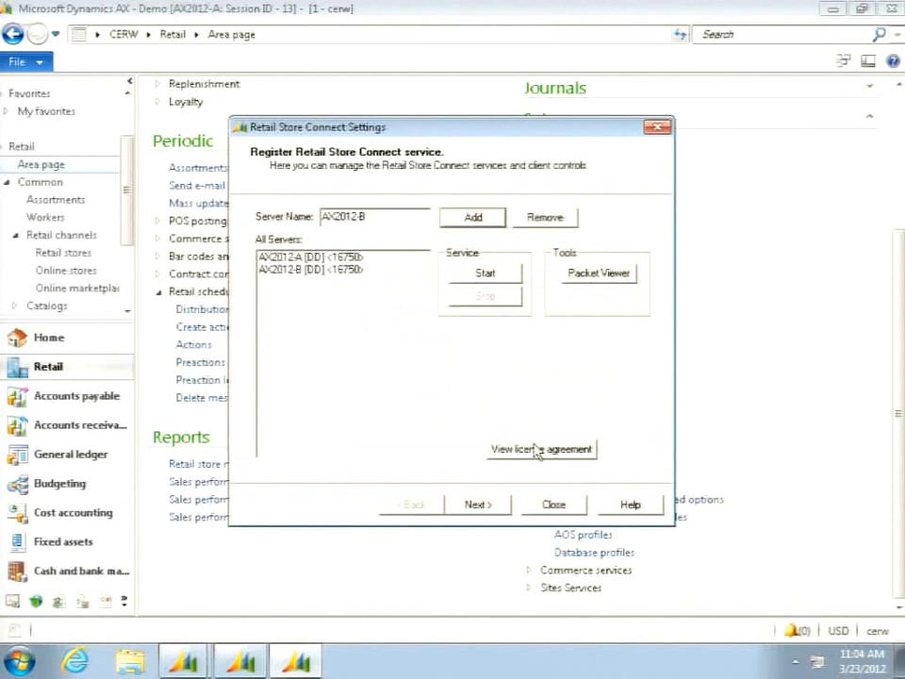
- Set the AX2012-B service's server port to 16751 and save the service properties
left_click(320, 271)
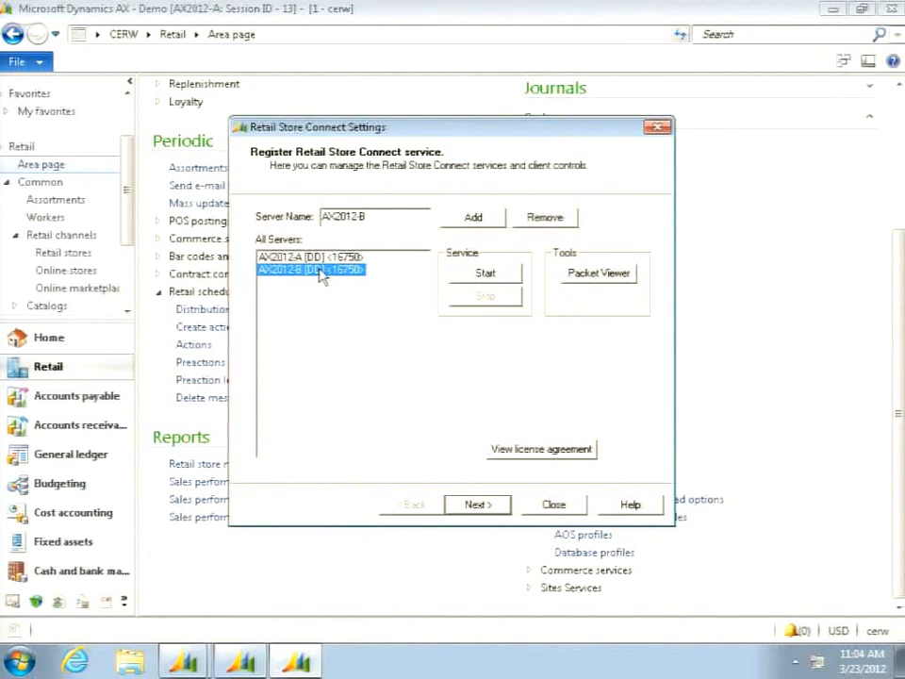
left_click(477, 505)
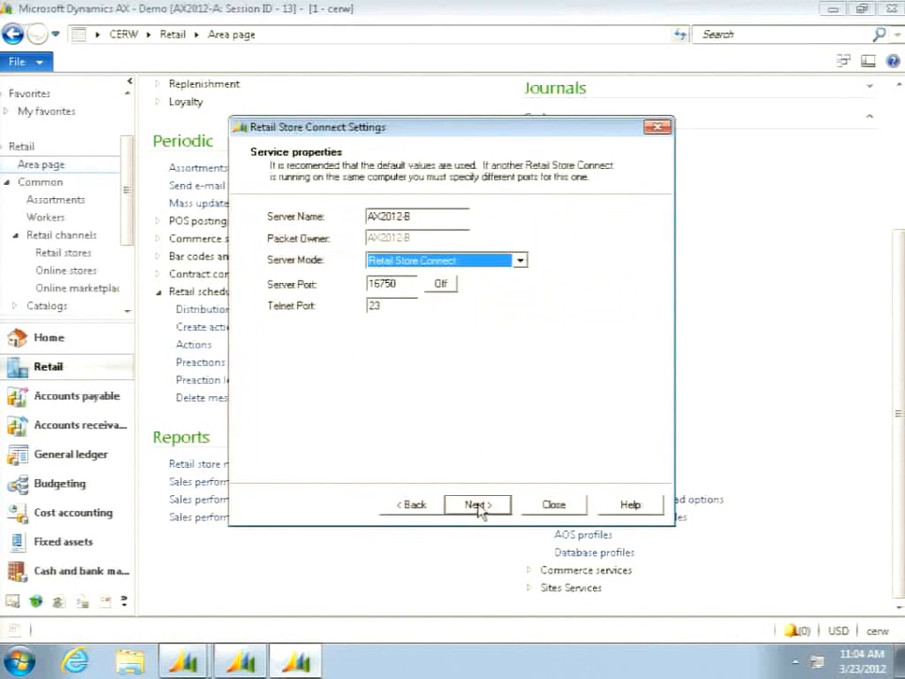
left_click(400, 284)
key("BackSpace")
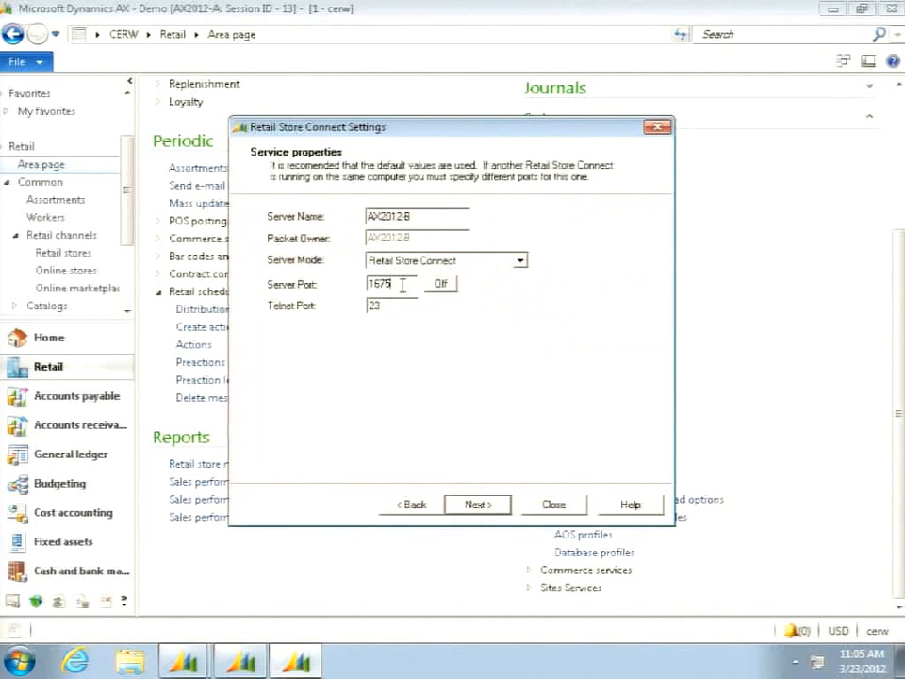
type("1")
left_click(475, 509)
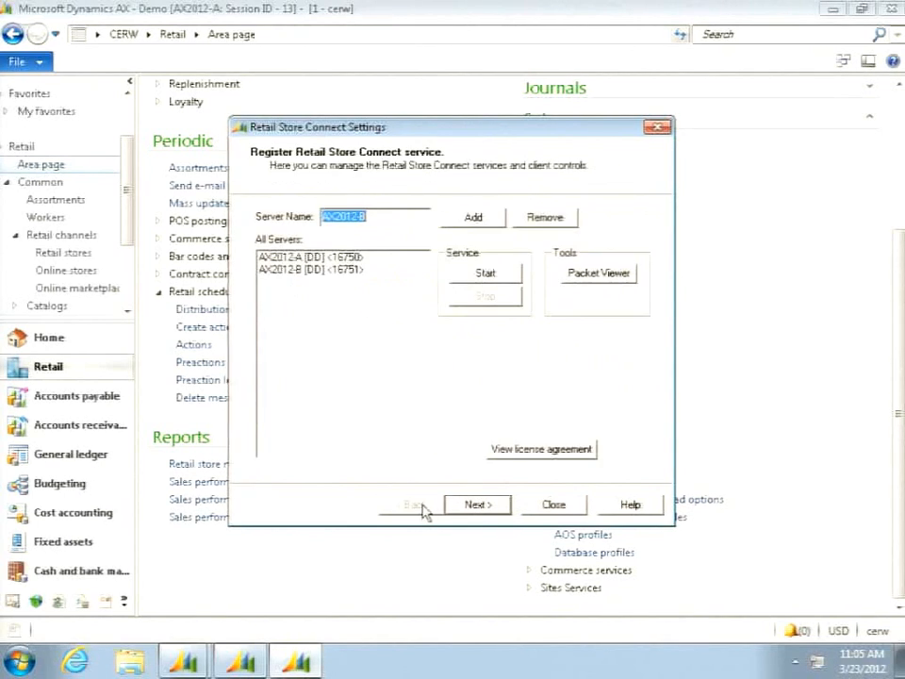
- Try to start the AX2012-B service and close the Retail Store Connect settings
left_click(337, 271)
left_click(484, 276)
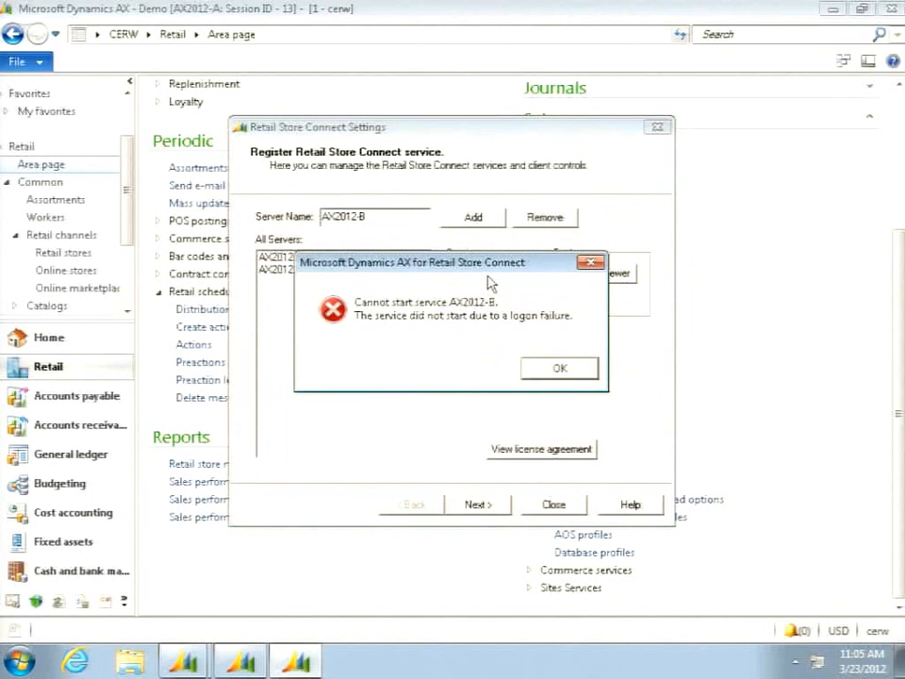
left_click(558, 370)
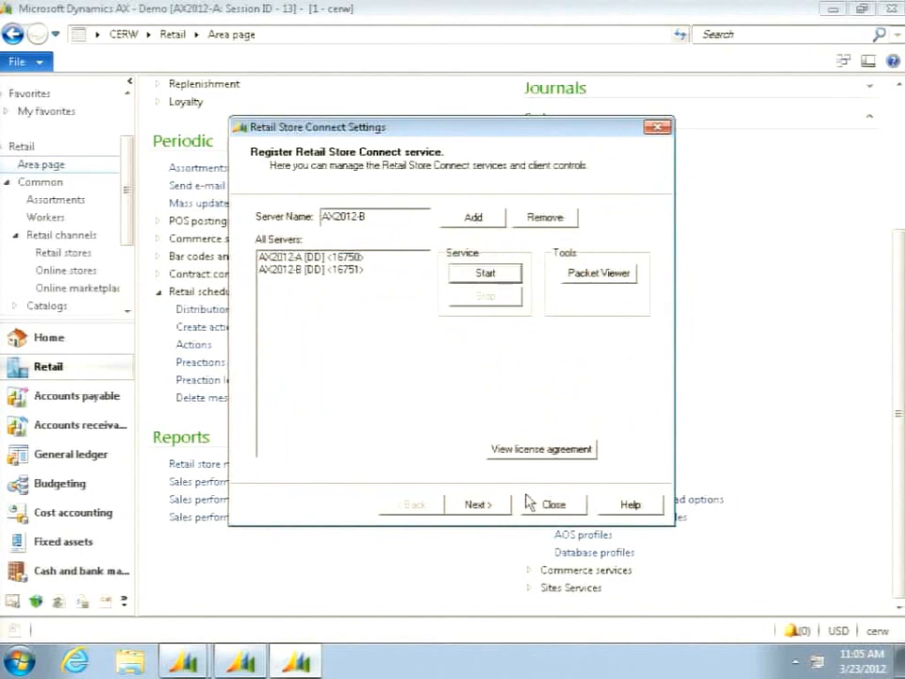
left_click(556, 505)
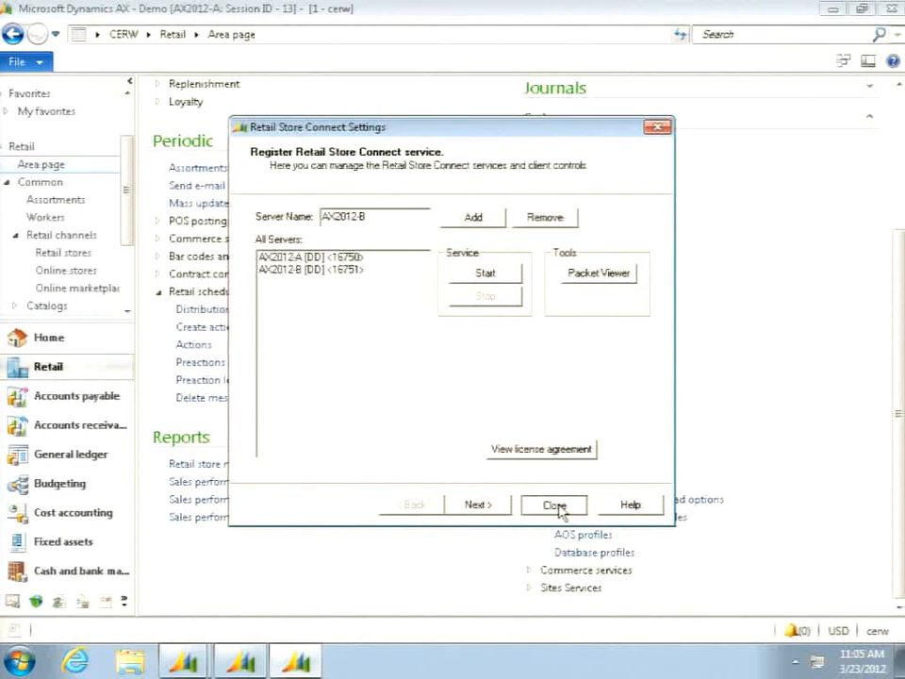
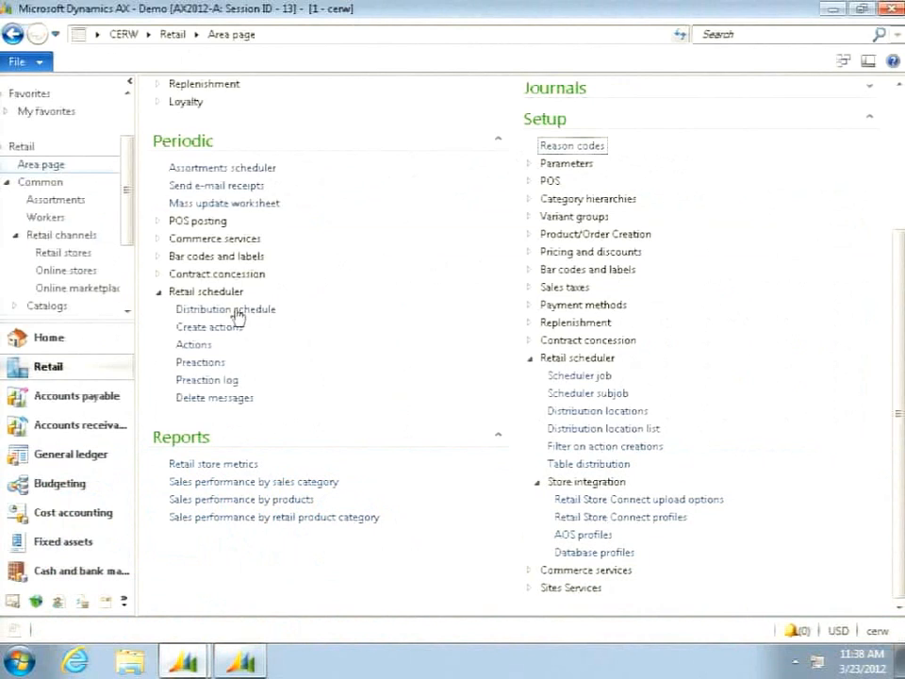
- Collapse the store integration links, open the retail scheduler subjobs form, and enlarge it to show more of the list
left_click(539, 481)
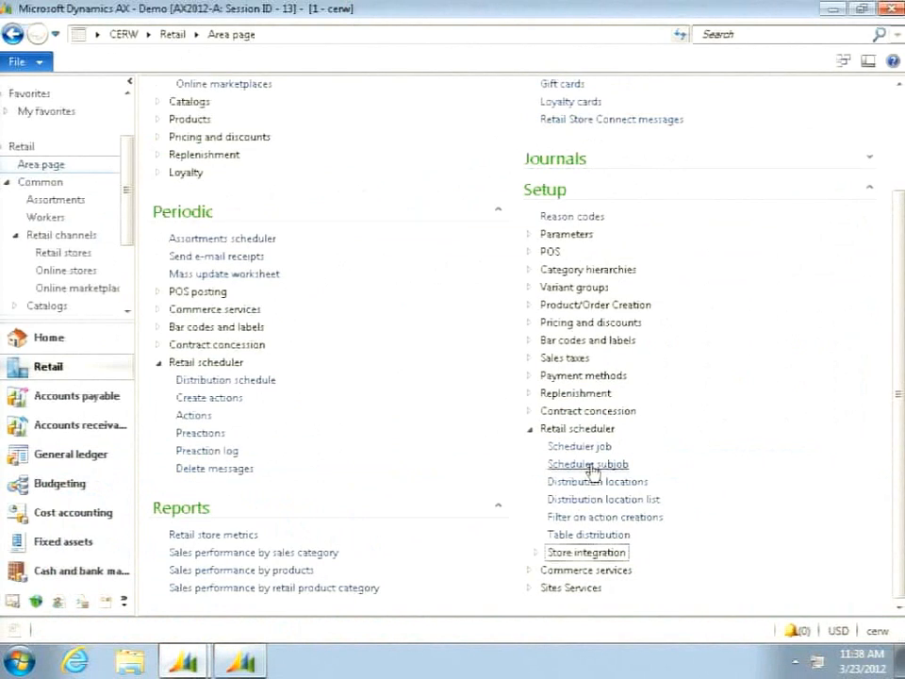
left_click(589, 464)
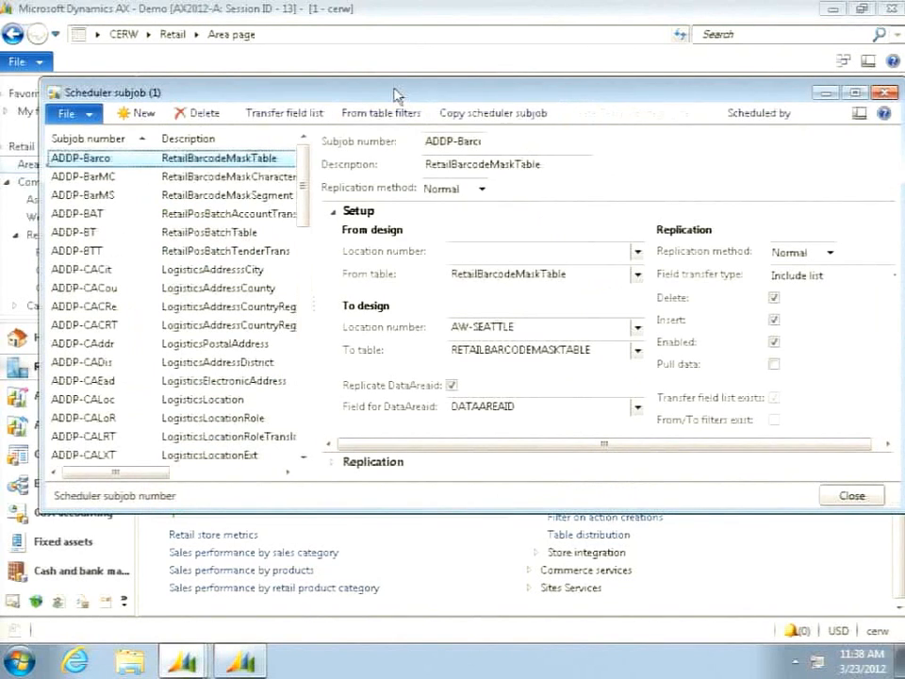
left_click_drag(396, 95, 357, 91)
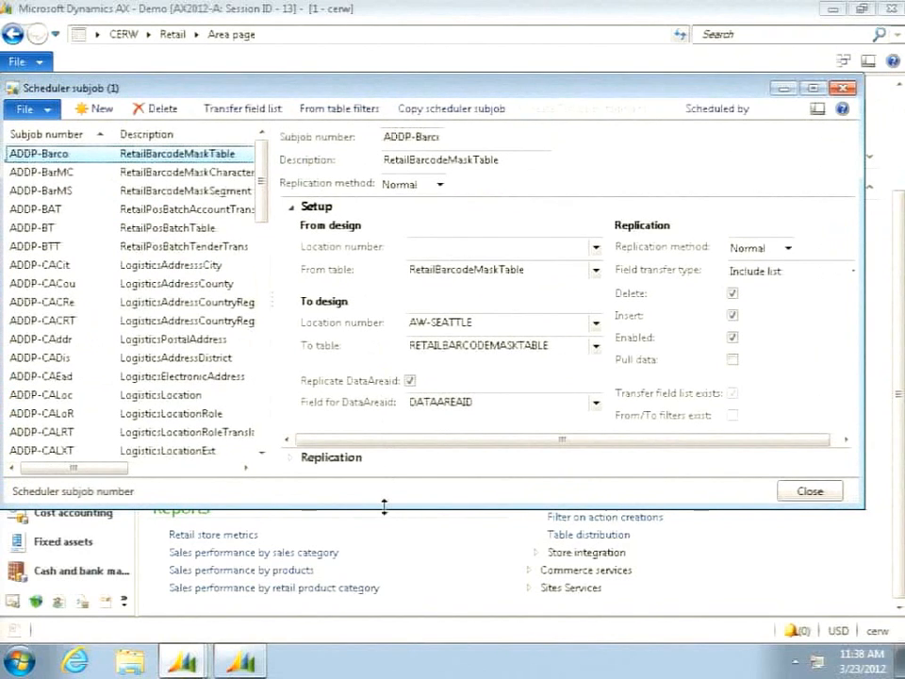
left_click_drag(384, 505, 376, 596)
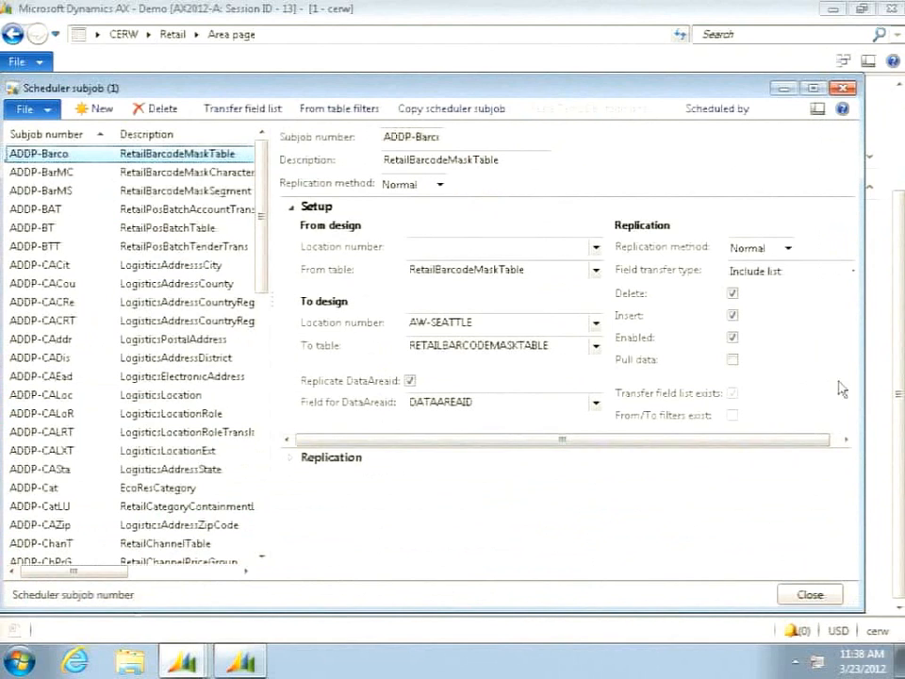
left_click_drag(862, 378, 894, 376)
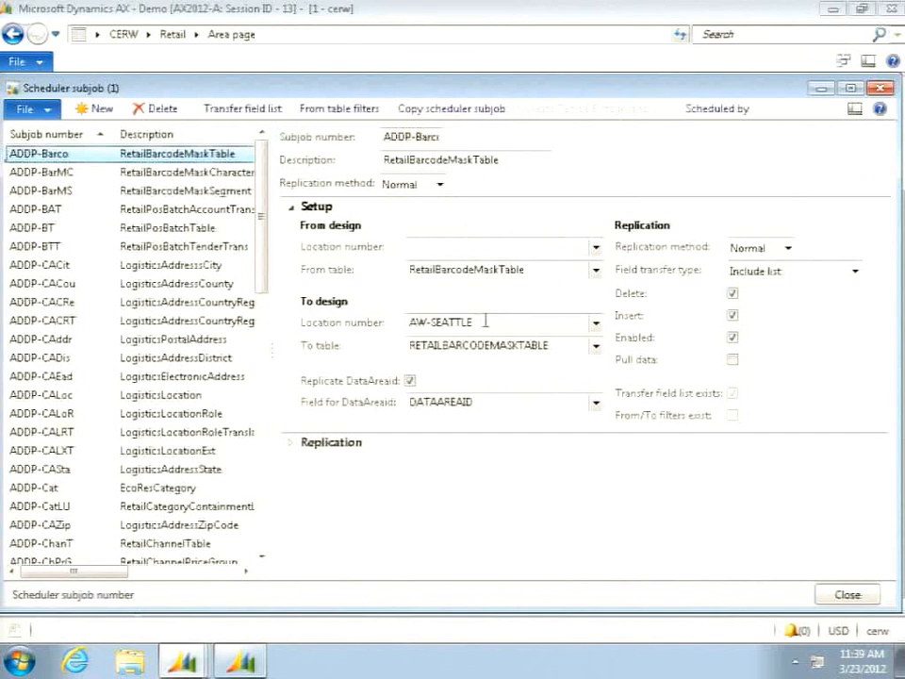
- Review the available replication methods and field transfer types for the ADDP-Barco subjob, keeping Normal and Include list
mouse_move(486, 322)
left_click(788, 248)
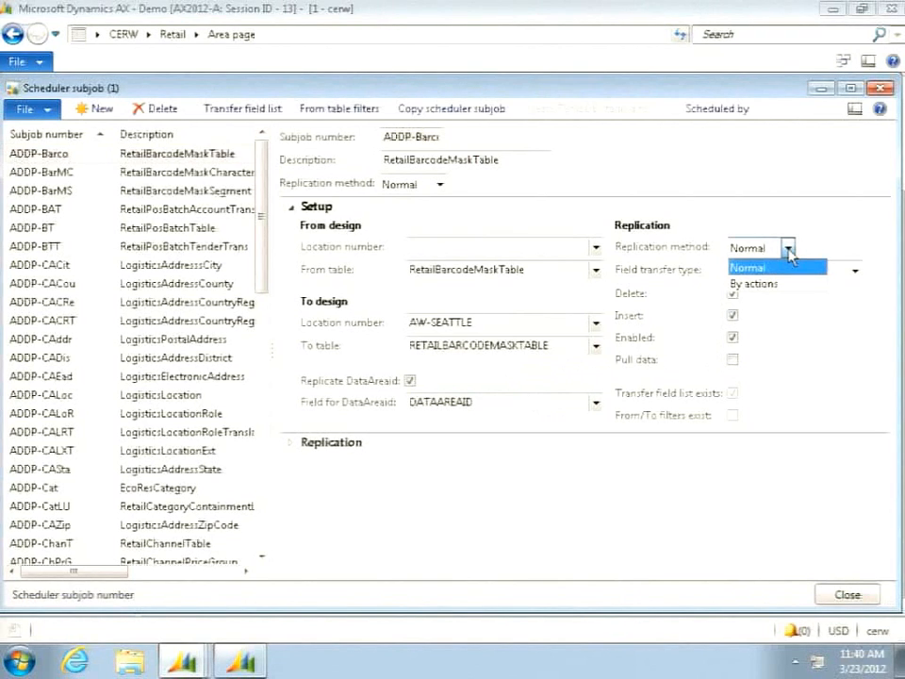
left_click(777, 267)
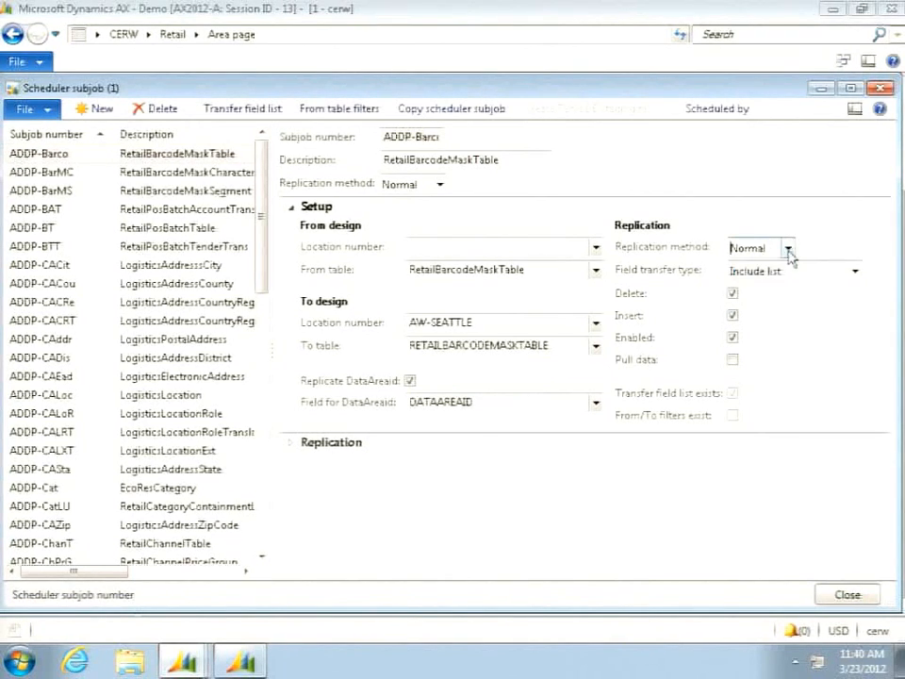
left_click(854, 271)
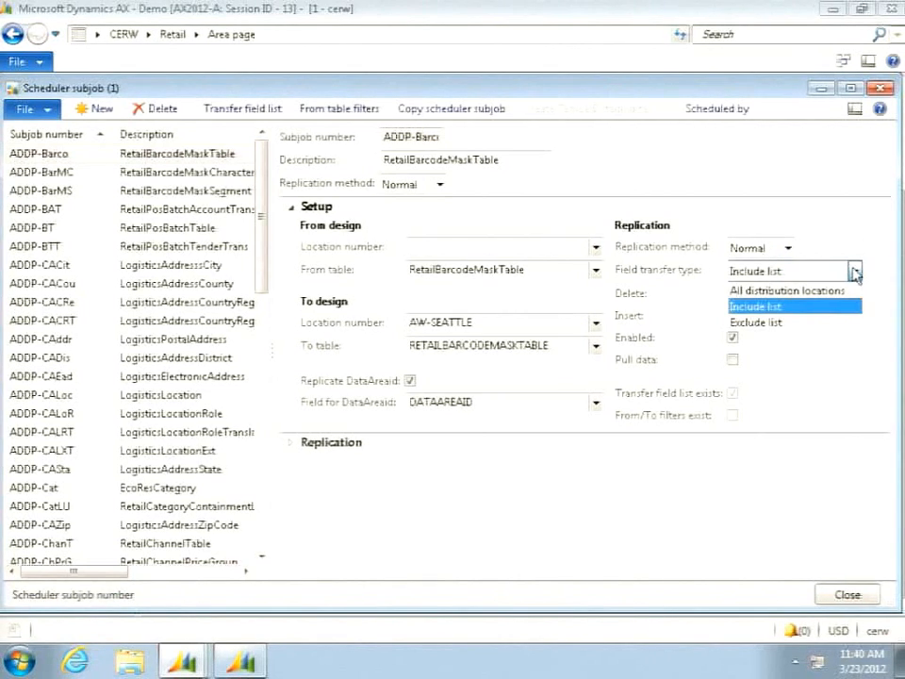
left_click(854, 272)
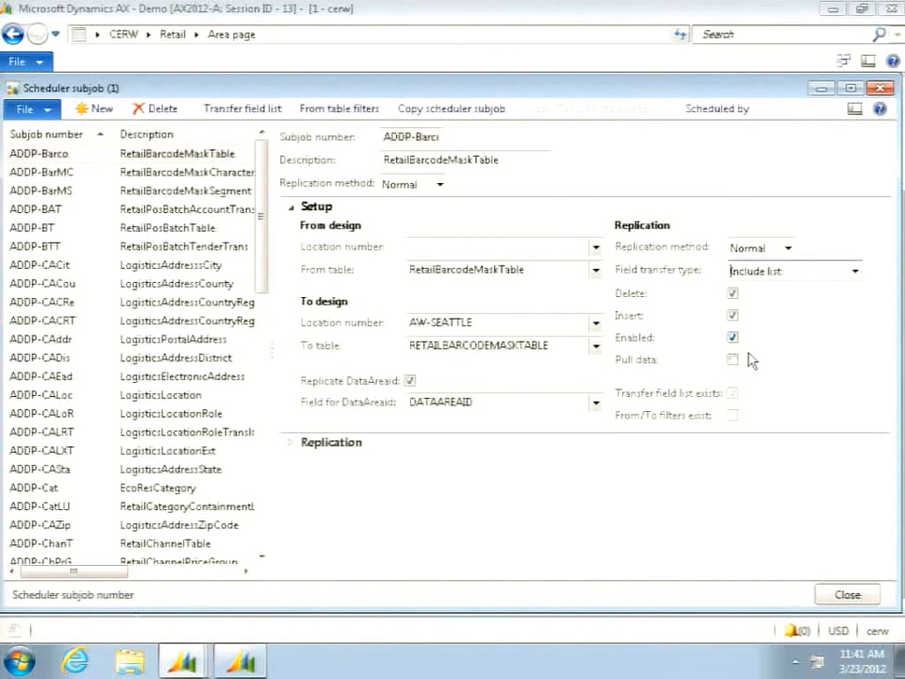
- Examine the ADDP-Barco subjob's transfer field list and the conversion types available for its Description field, and close the list
left_click(252, 114)
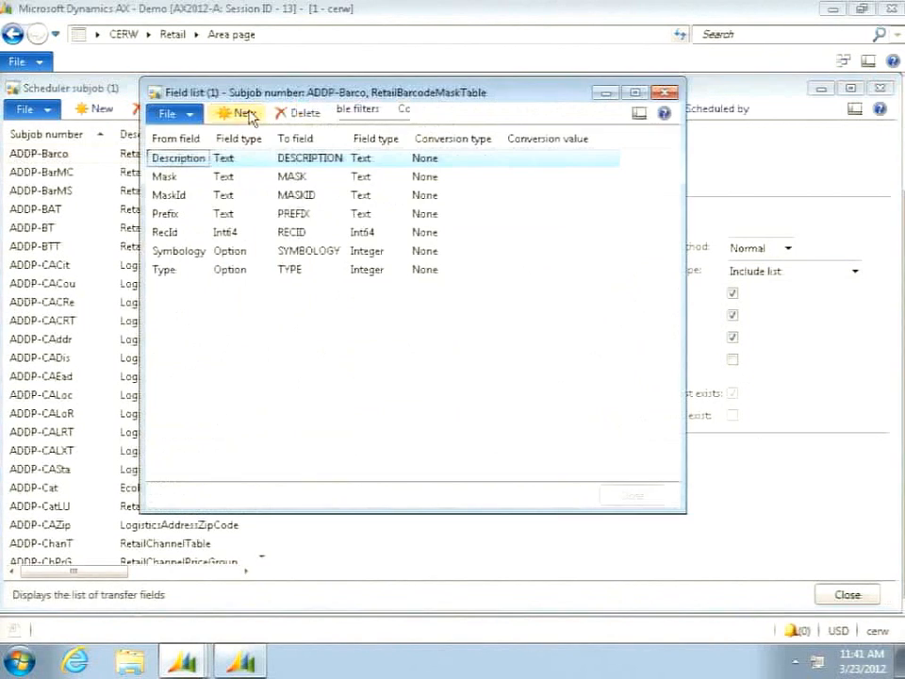
left_click_drag(363, 94, 385, 145)
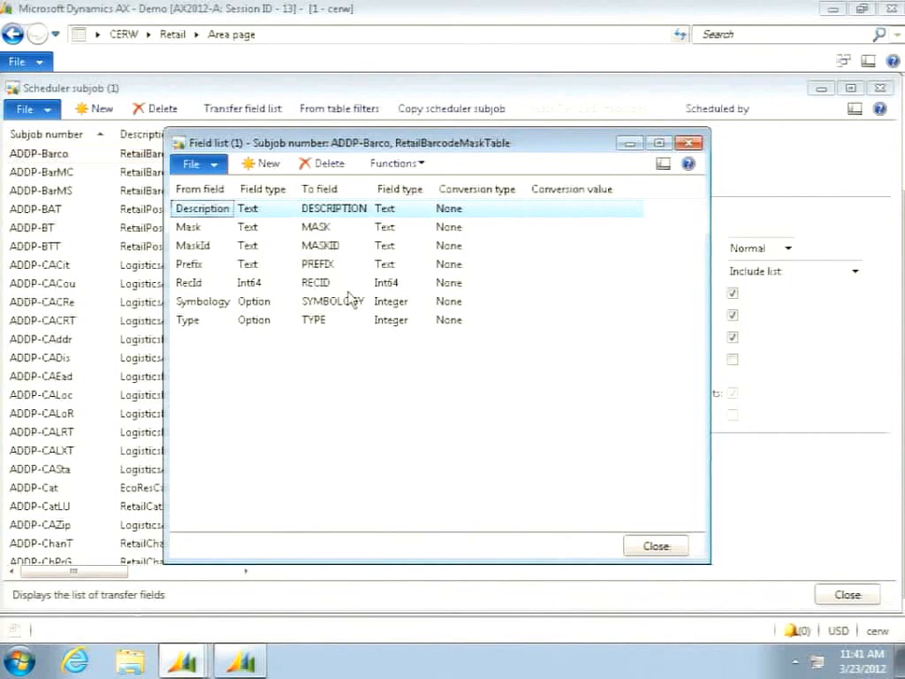
left_click(514, 207)
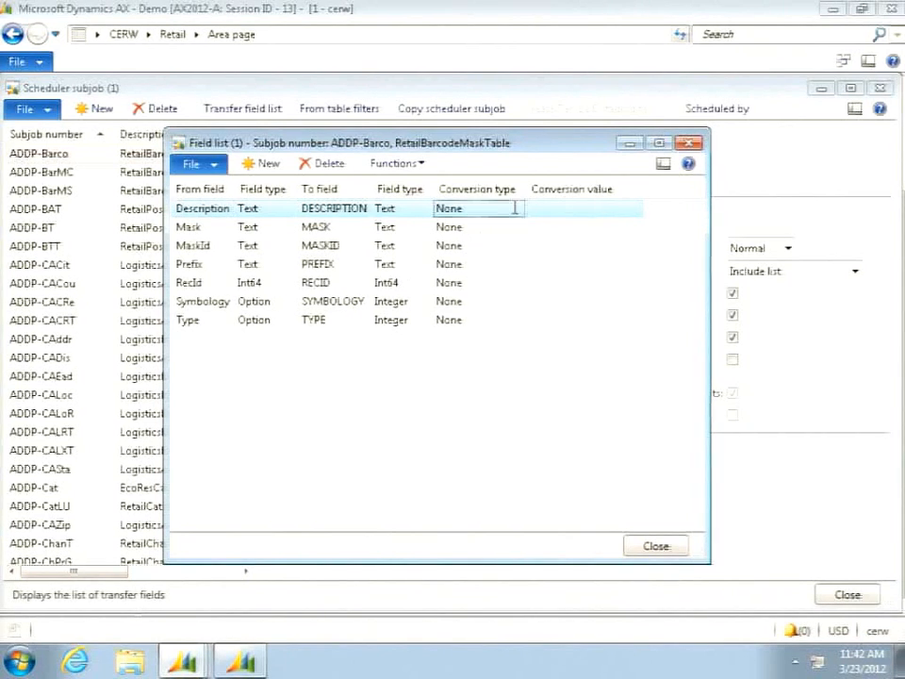
left_click(517, 211)
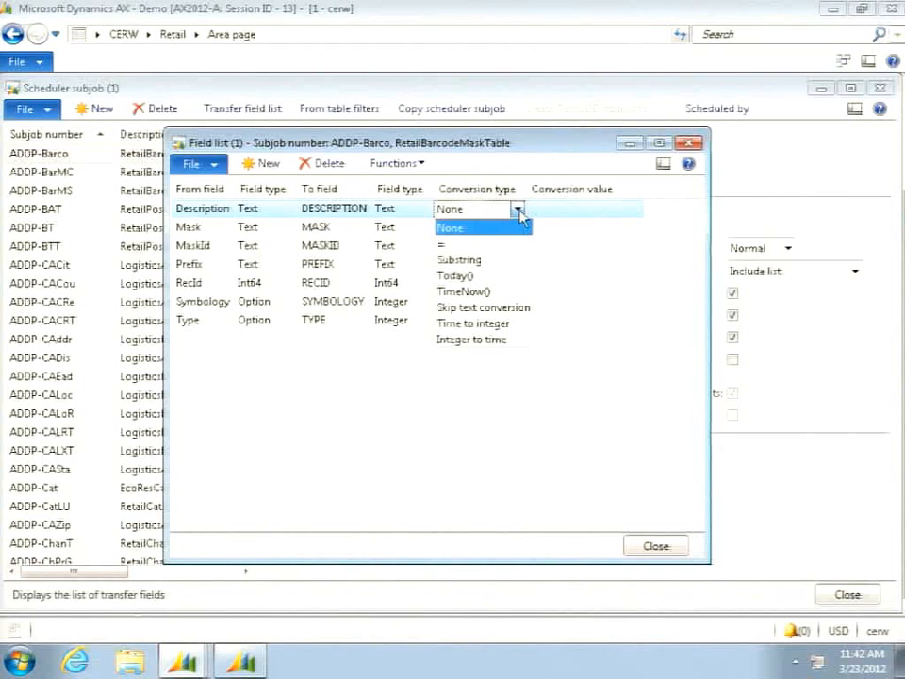
left_click(518, 209)
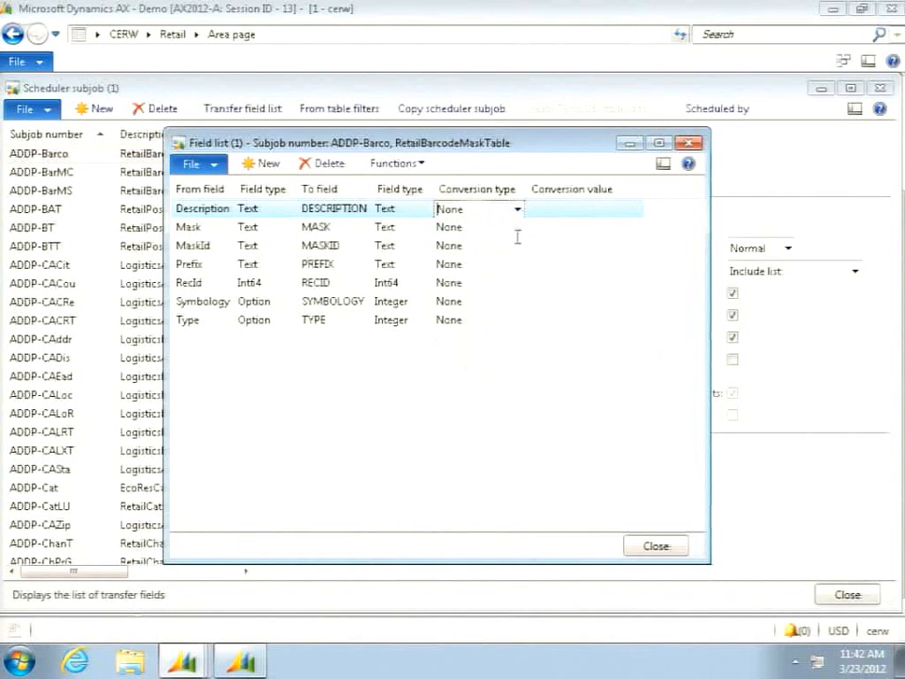
left_click(664, 548)
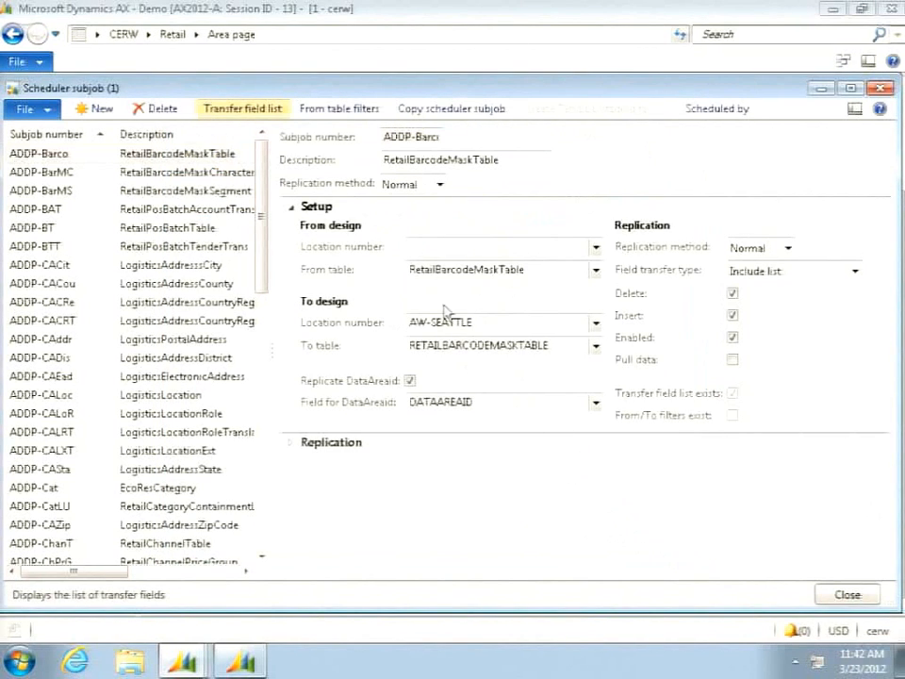
- Check the from-table filters of the ADDP-Barco subjob, and close the filters and the subjobs form
left_click(335, 110)
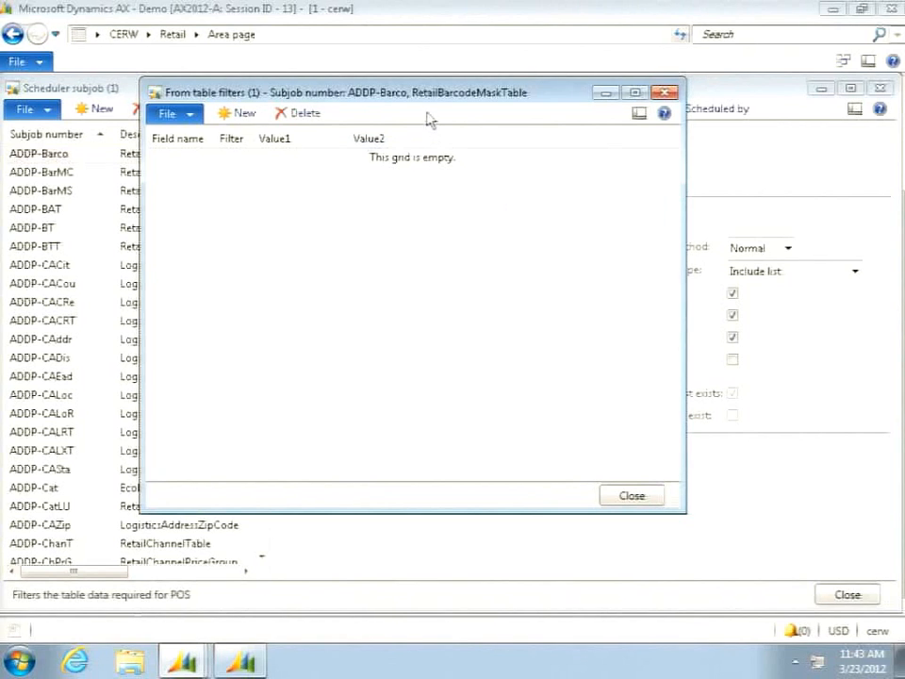
left_click_drag(421, 98, 448, 144)
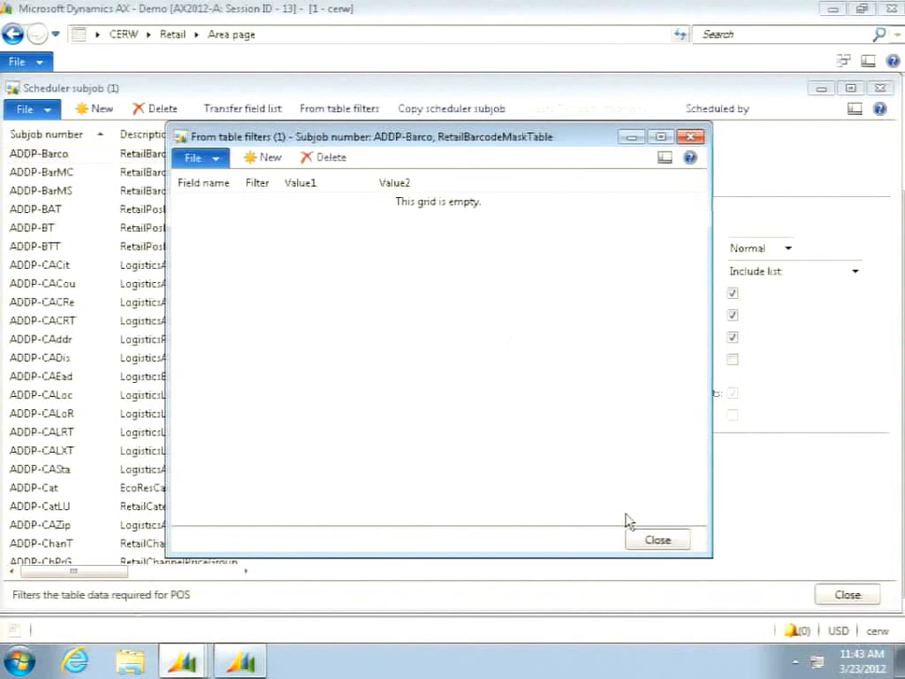
left_click(656, 541)
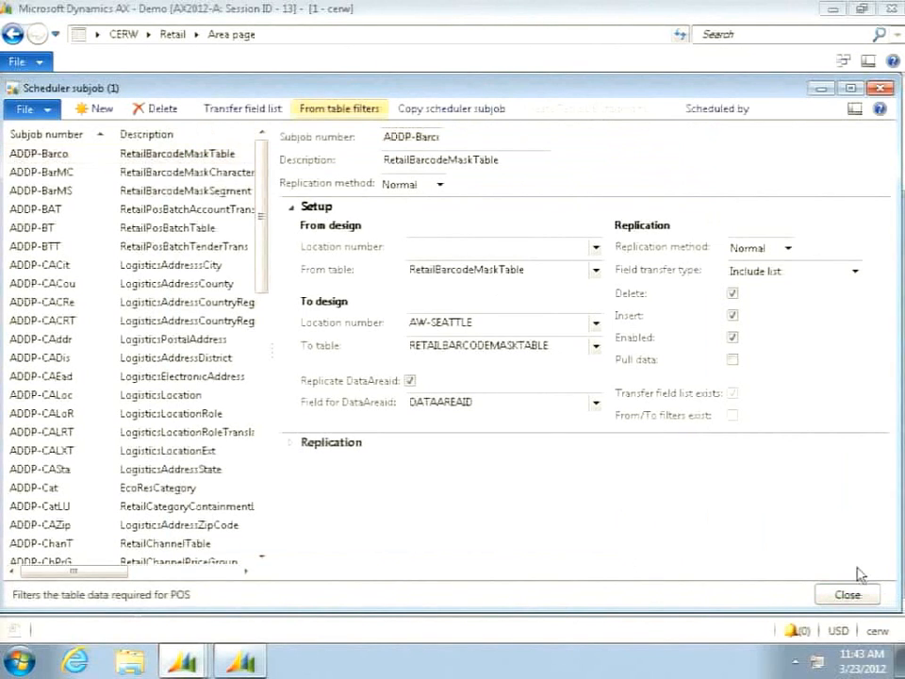
left_click(854, 597)
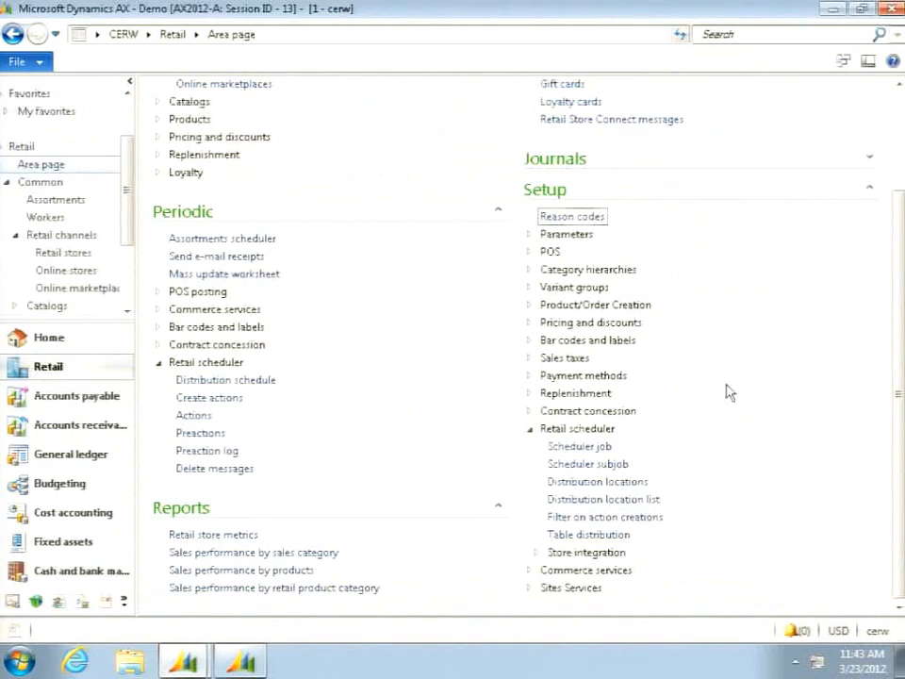
- Open the scheduler jobs form and inspect which subjobs belong to the A-1000 Currency job
left_click(580, 447)
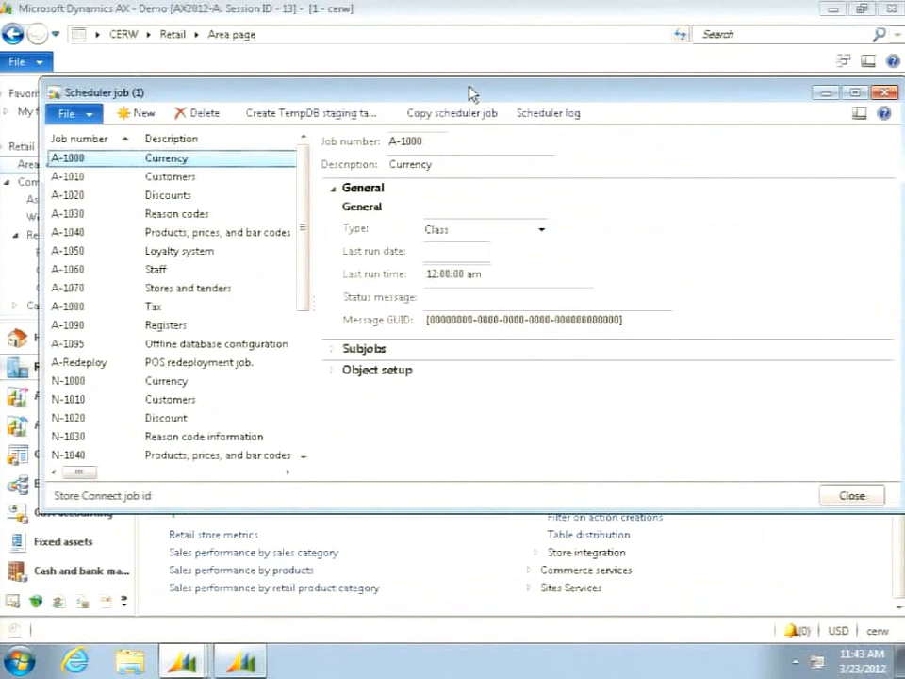
left_click_drag(465, 93, 431, 87)
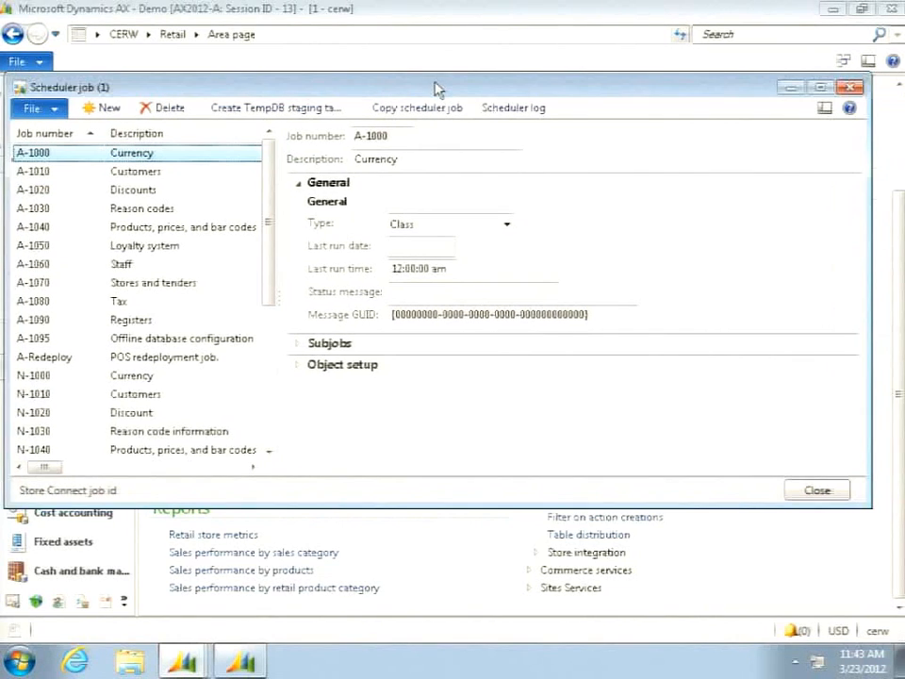
left_click(298, 345)
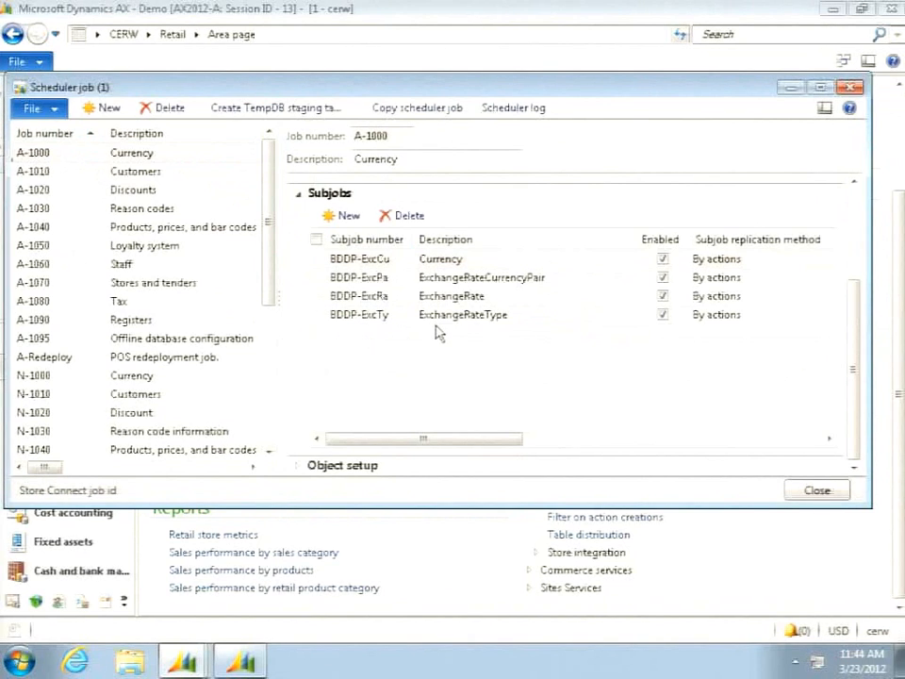
left_click(130, 157)
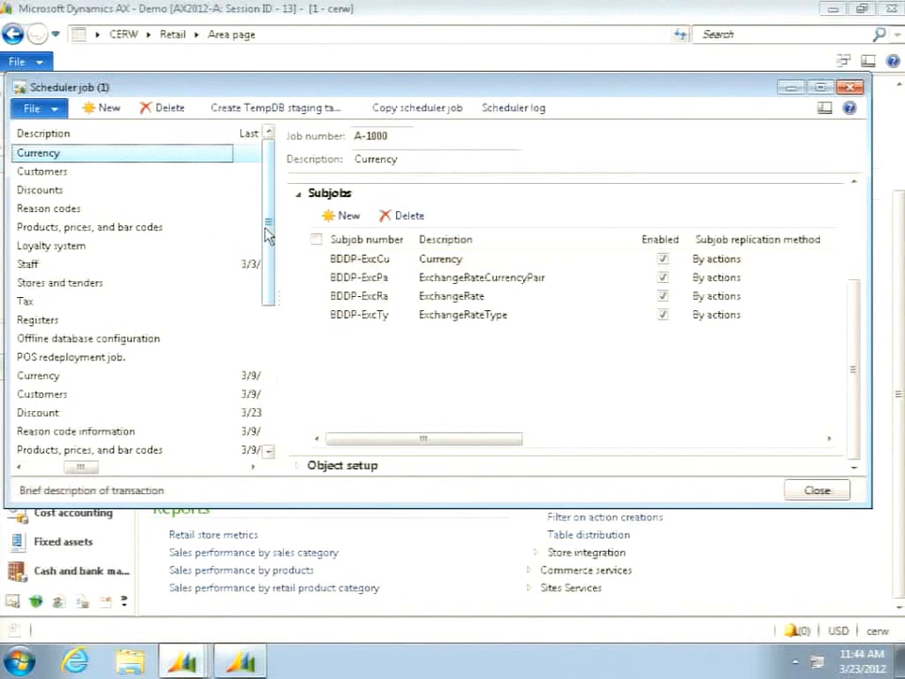
- Inspect the subjobs of the P-0001 POS transactions job in an enlarged form, and close the scheduler jobs
left_click_drag(266, 234, 257, 413)
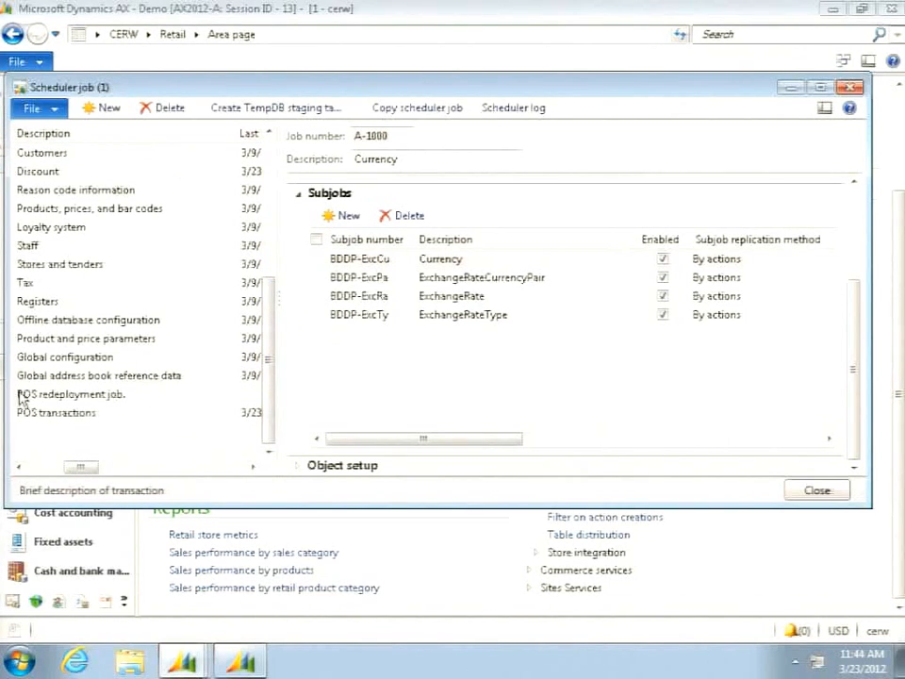
left_click(37, 416)
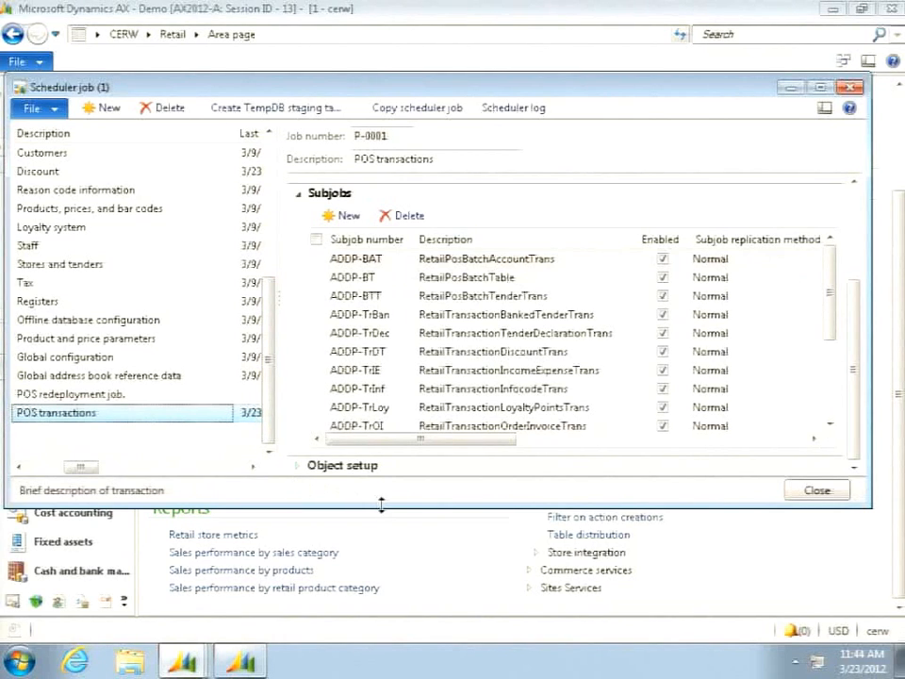
left_click_drag(383, 507, 383, 579)
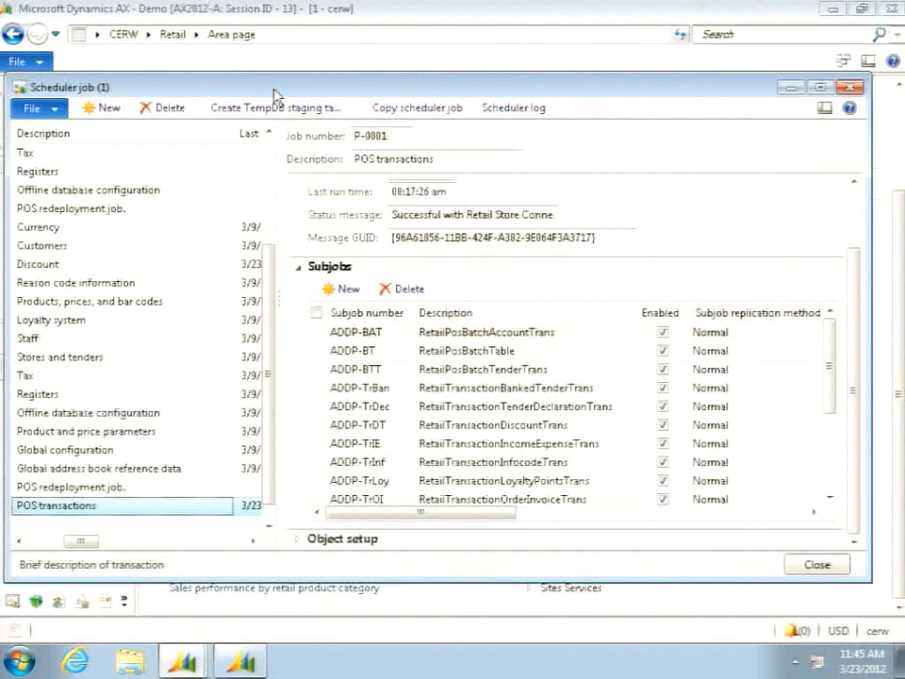
left_click(814, 566)
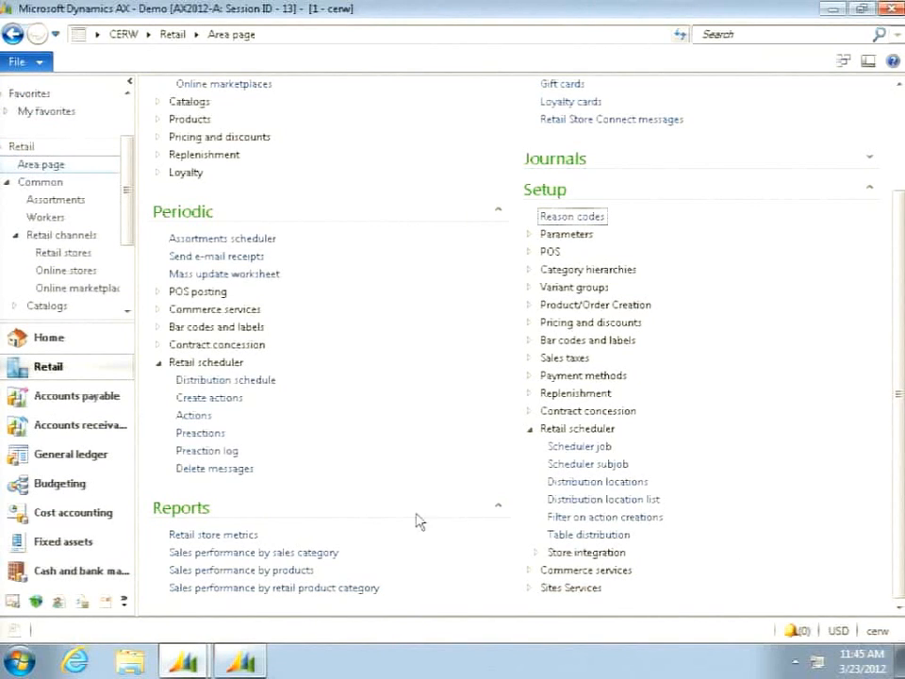
- Create a distribution schedule named "Item and prices" with AOS as its AOS connection profile
left_click(220, 382)
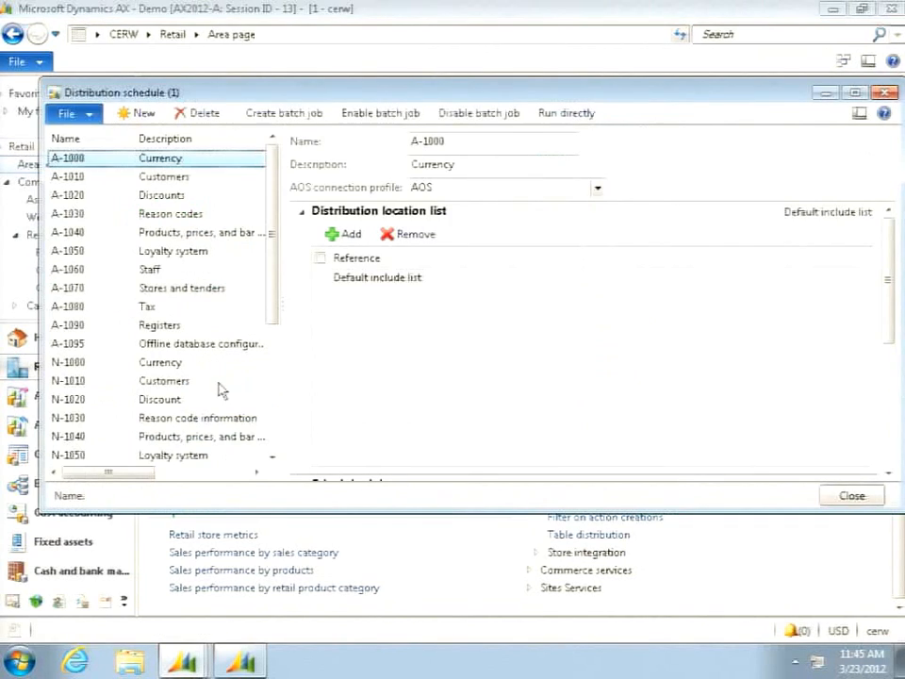
left_click_drag(267, 301, 289, 427)
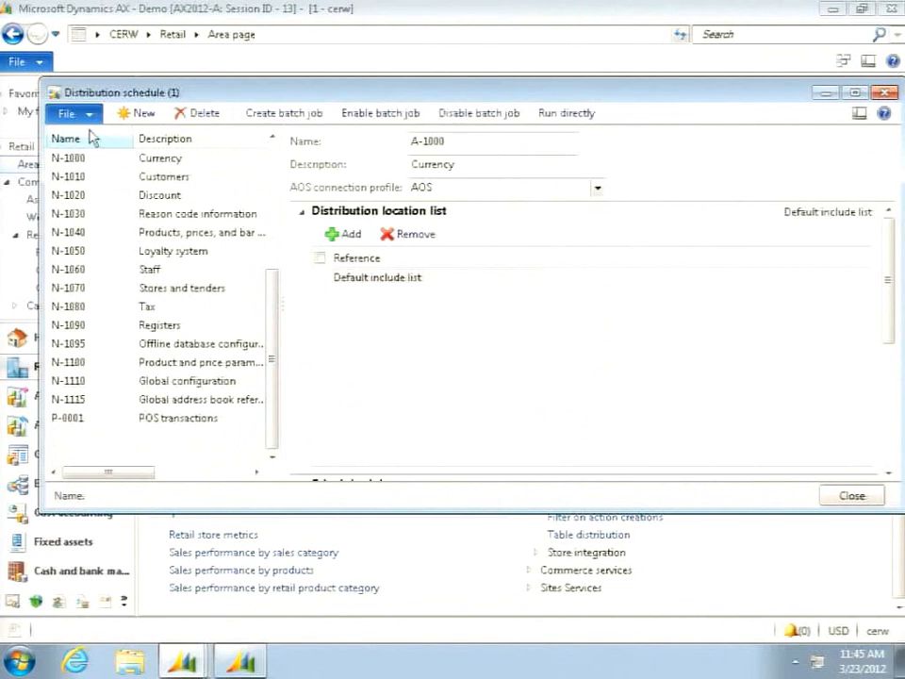
left_click(134, 113)
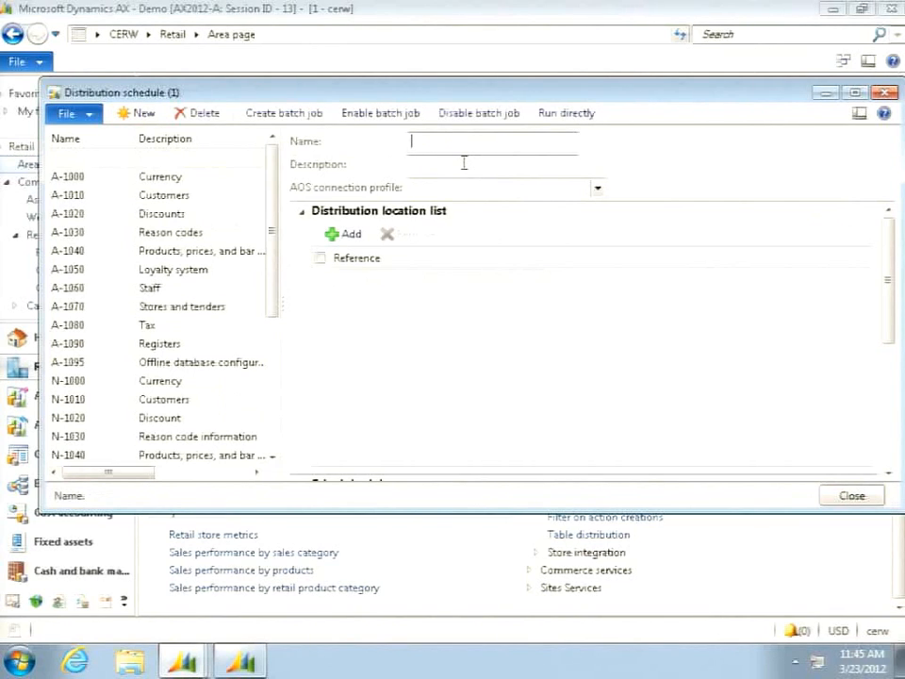
type("Item and prices")
left_click(596, 191)
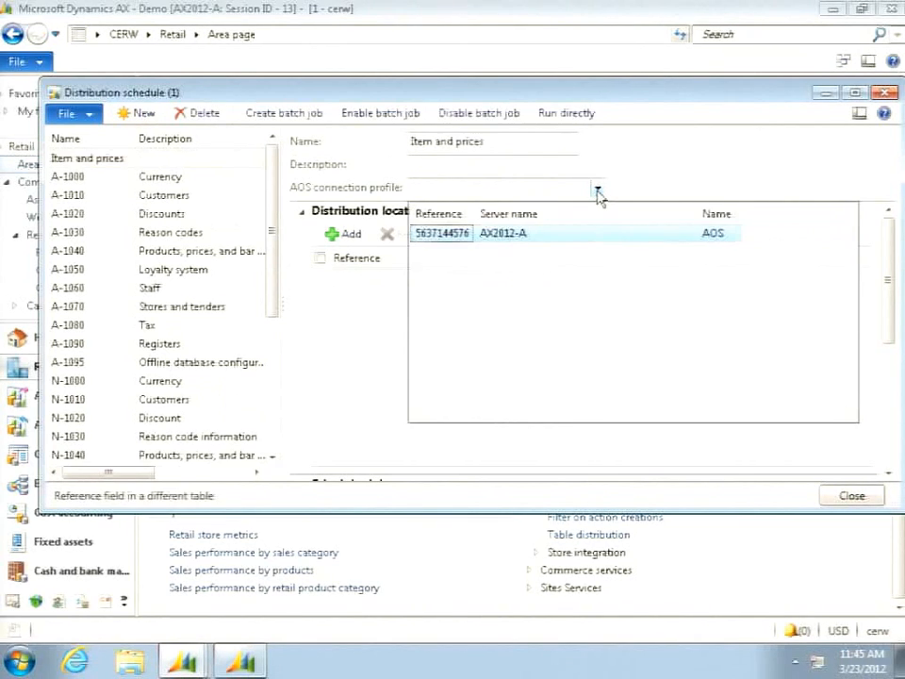
left_click(464, 240)
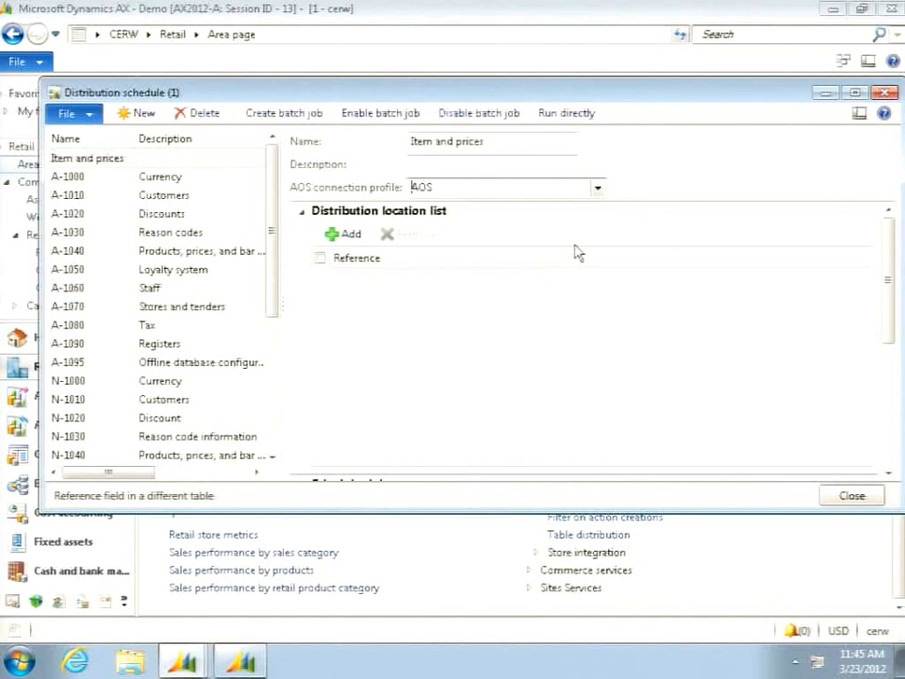
- Add the Default include list to the distribution location list of the "Item and prices" schedule
left_click(345, 237)
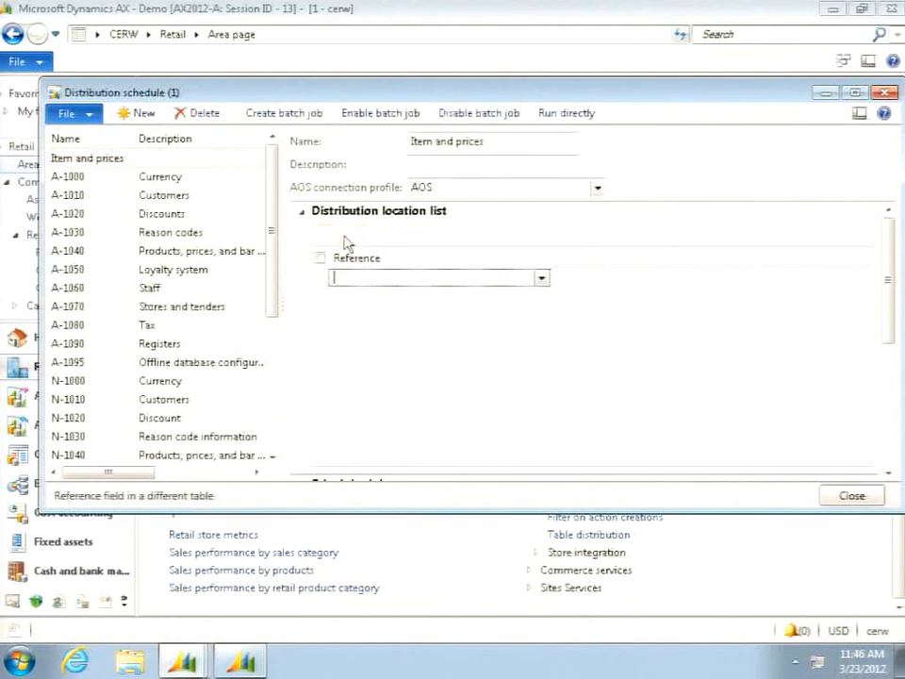
left_click(543, 279)
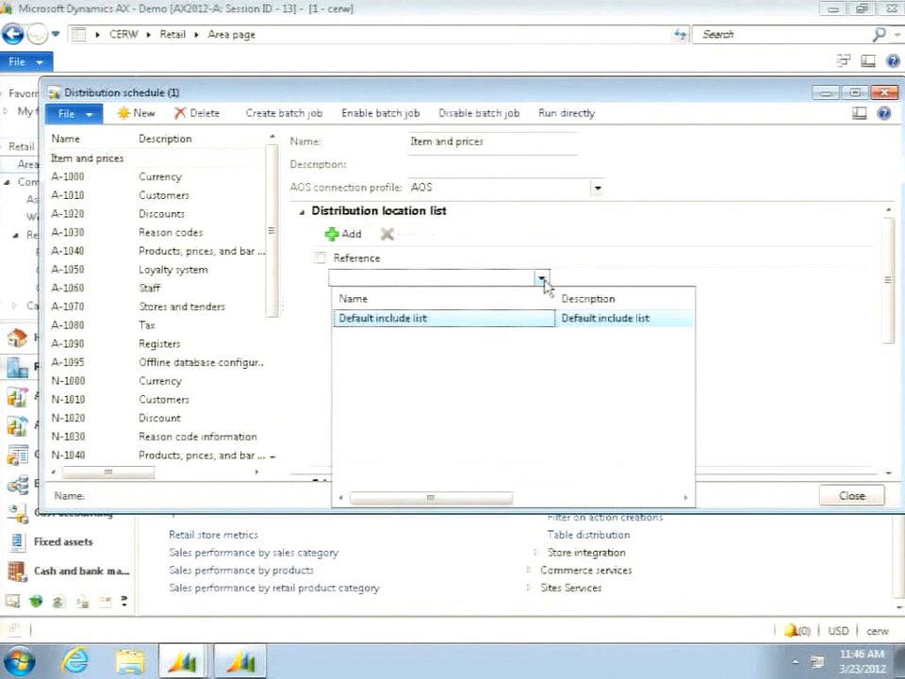
left_click(458, 327)
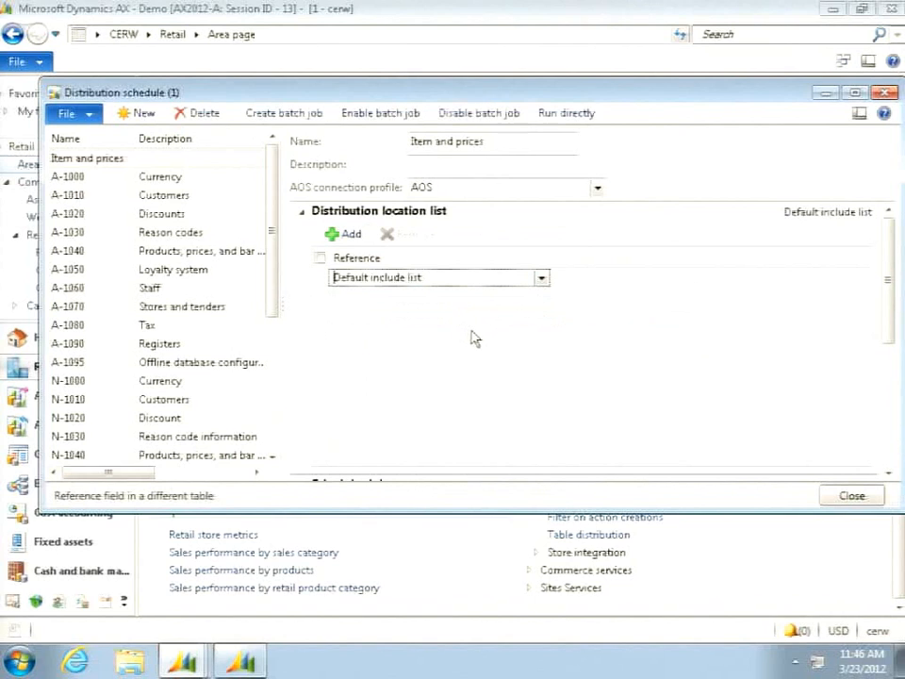
- Add the scheduler jobs A-1020 (Discounts) and A-1040 (Products, prices, and bar codes) to the "Item and prices" distribution schedule
left_click(302, 218)
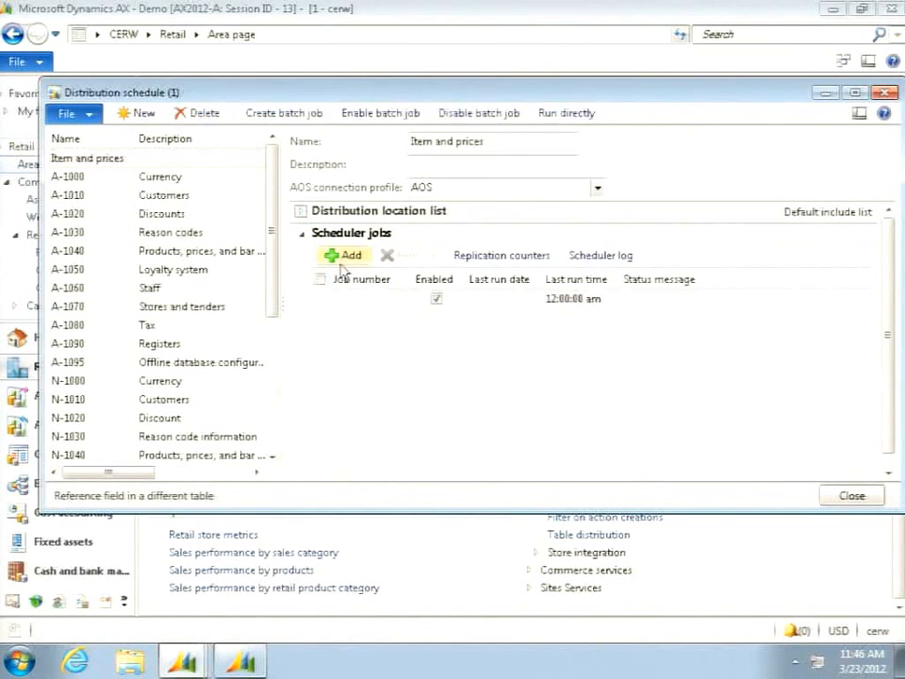
left_click(387, 301)
left_click(400, 299)
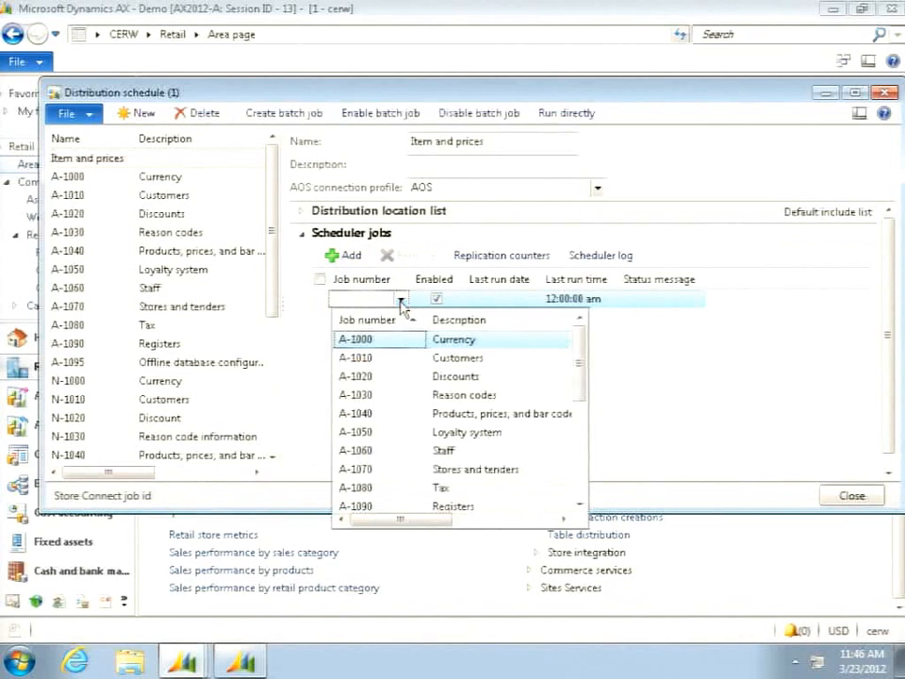
left_click(366, 379)
left_click(347, 255)
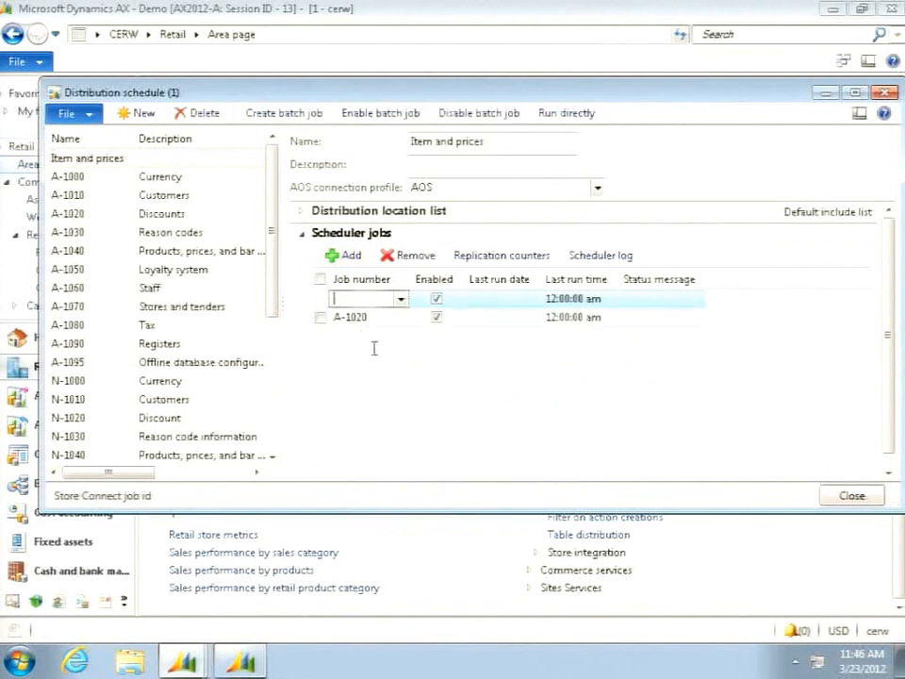
left_click(399, 299)
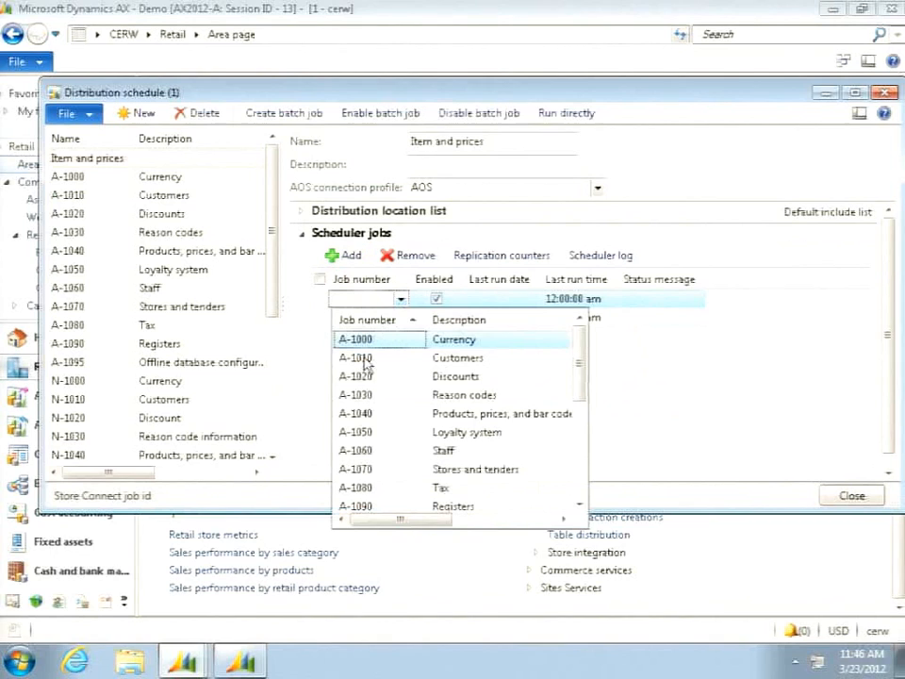
left_click(360, 417)
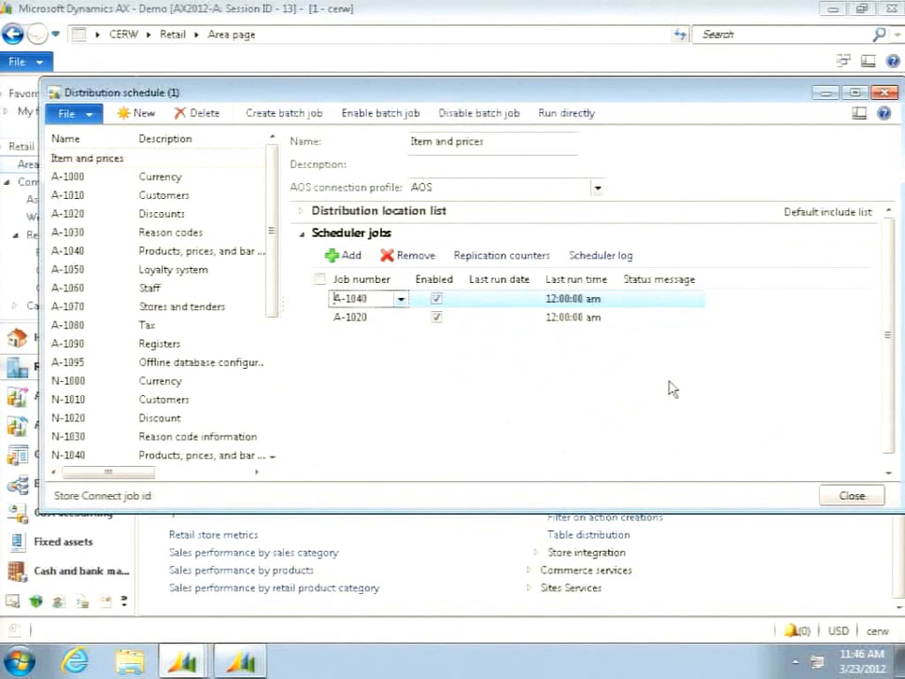
- Review the direct-run and batch job recurrence options of the "Item and prices" schedule without running or scheduling it, and close the form
left_click(566, 121)
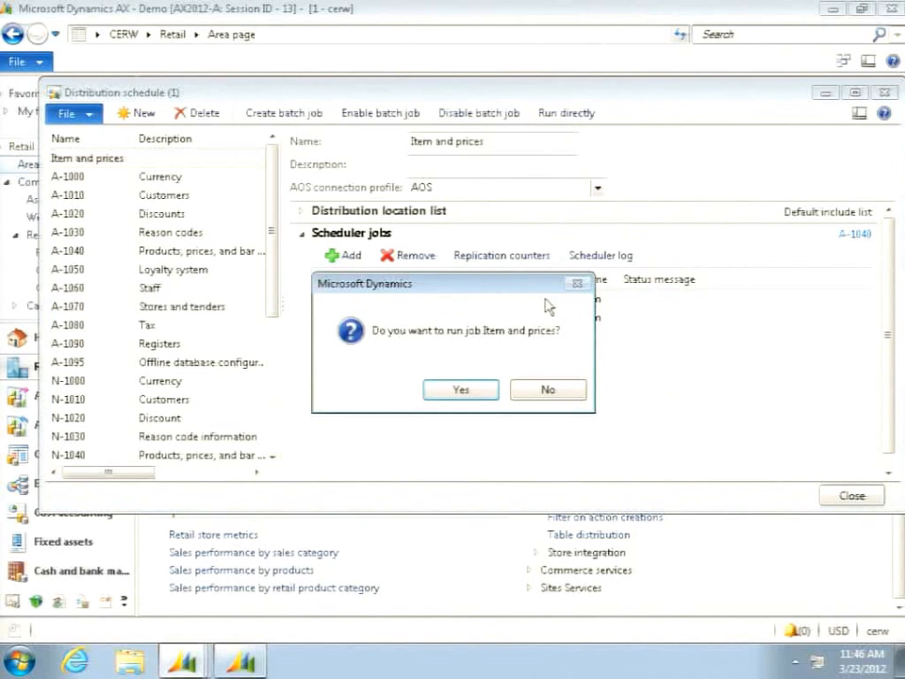
left_click(547, 392)
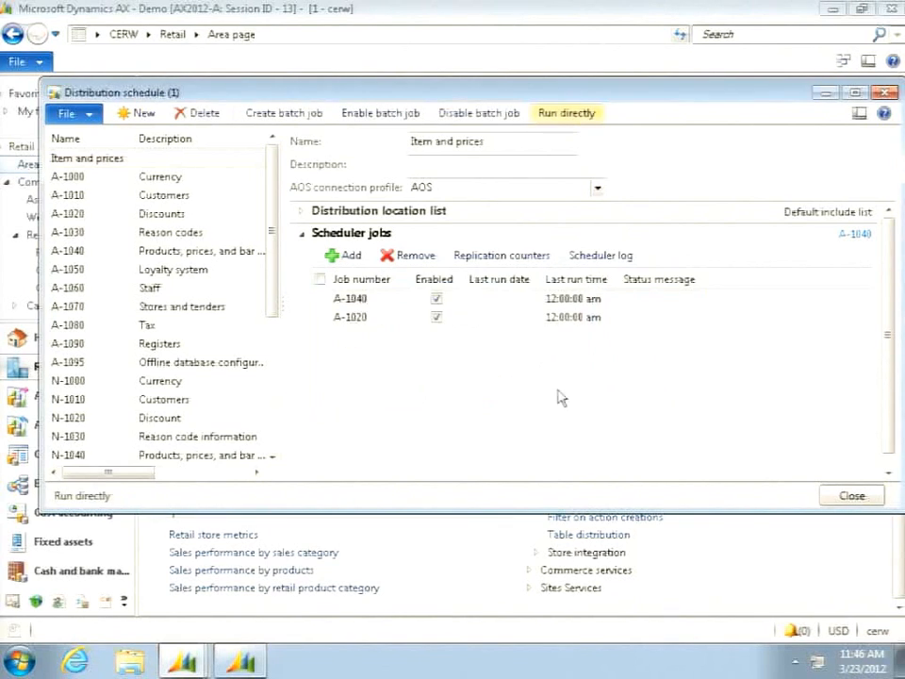
left_click(292, 114)
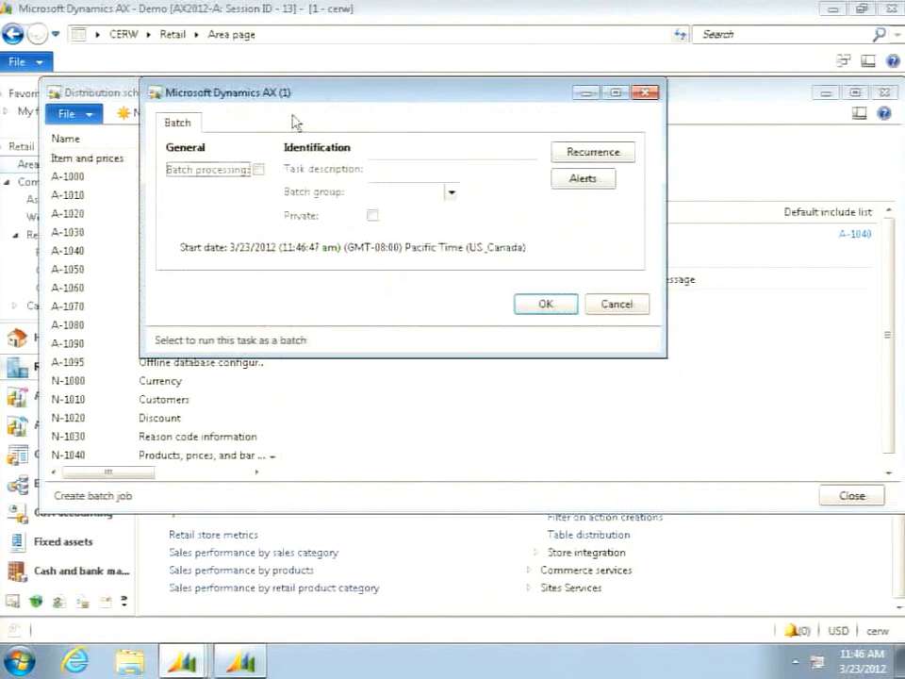
left_click(578, 155)
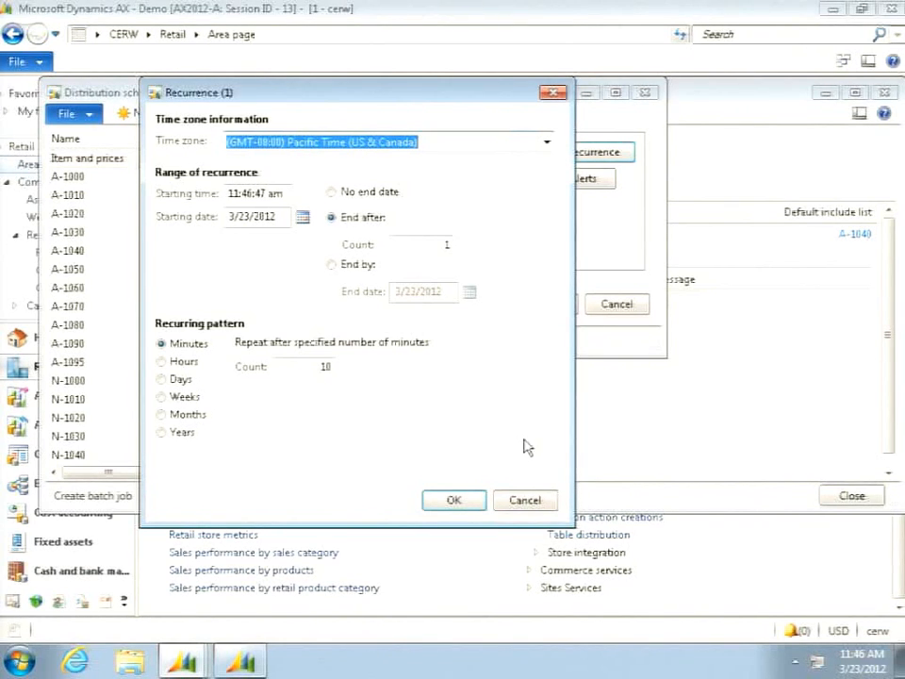
left_click(525, 501)
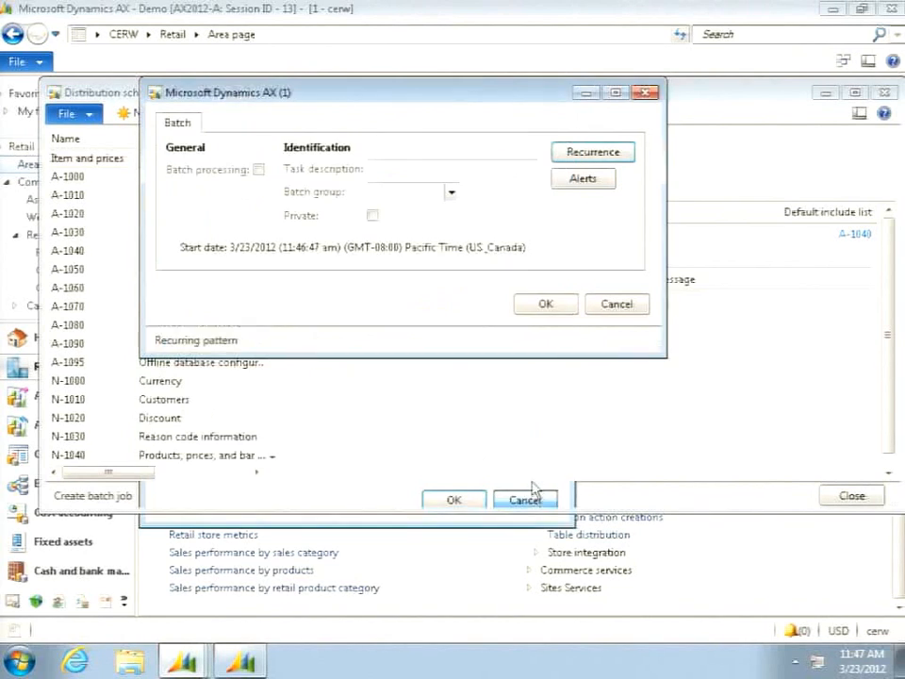
left_click(618, 311)
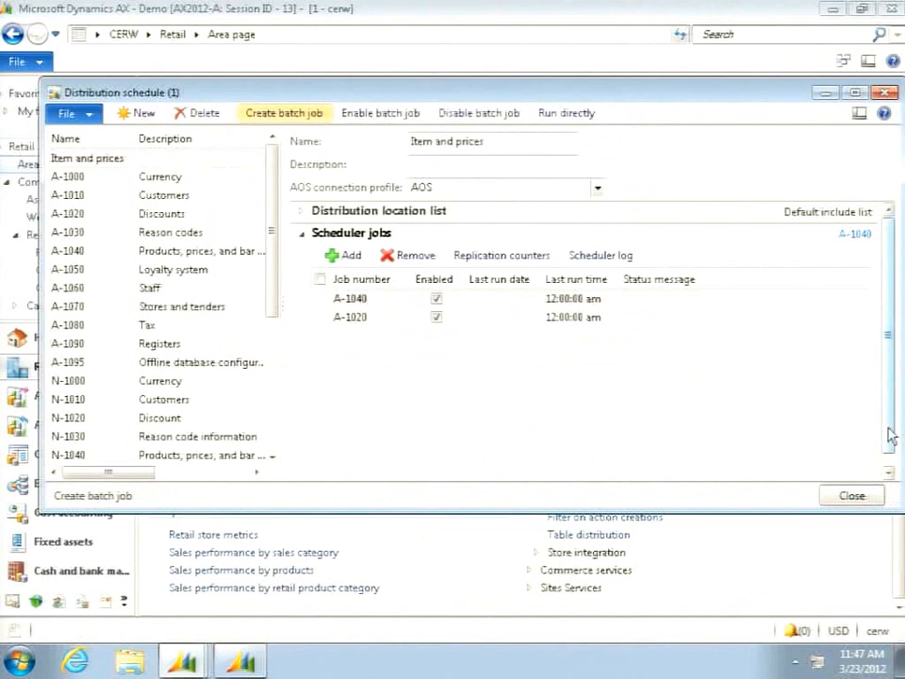
left_click(863, 500)
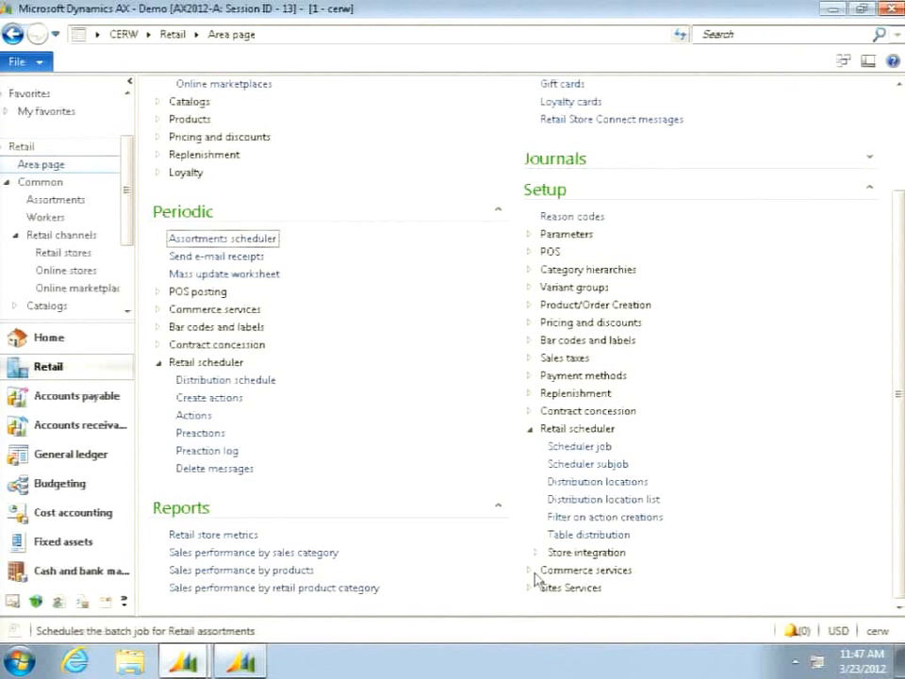
- Inspect which Currency table fields are listed in the filter on action creations, and close the form
left_click(572, 517)
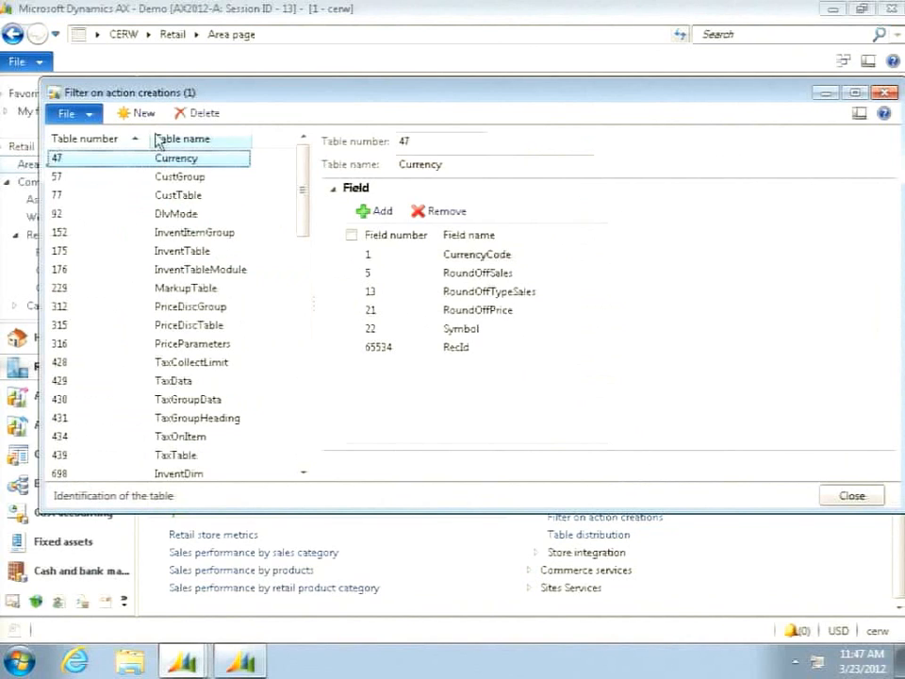
left_click_drag(150, 132, 114, 132)
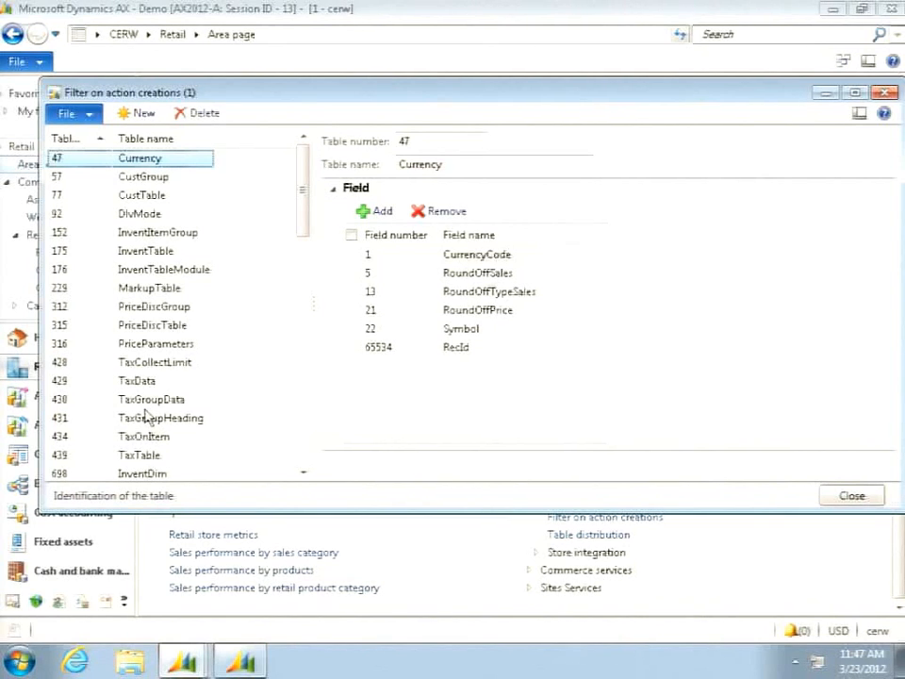
left_click(499, 347)
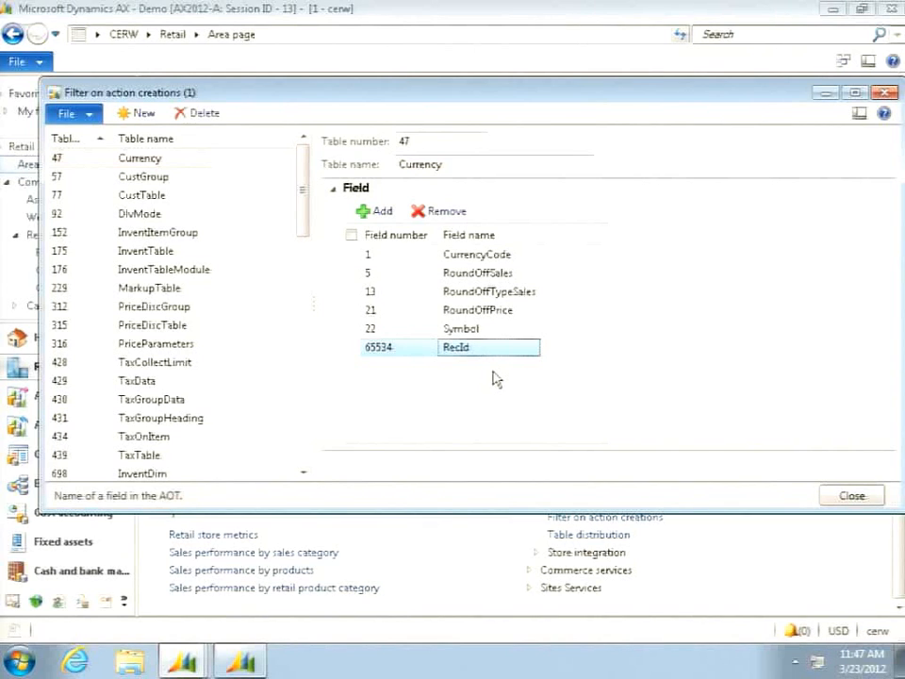
left_click(852, 498)
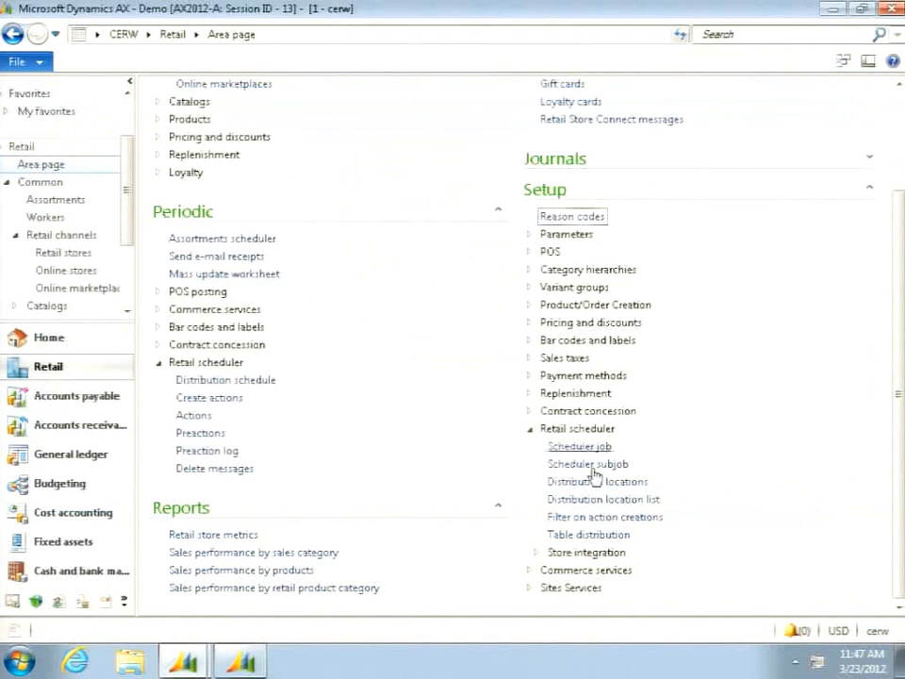
- Open the table distribution setup in an enlarged form and show it as a tree
left_click(586, 537)
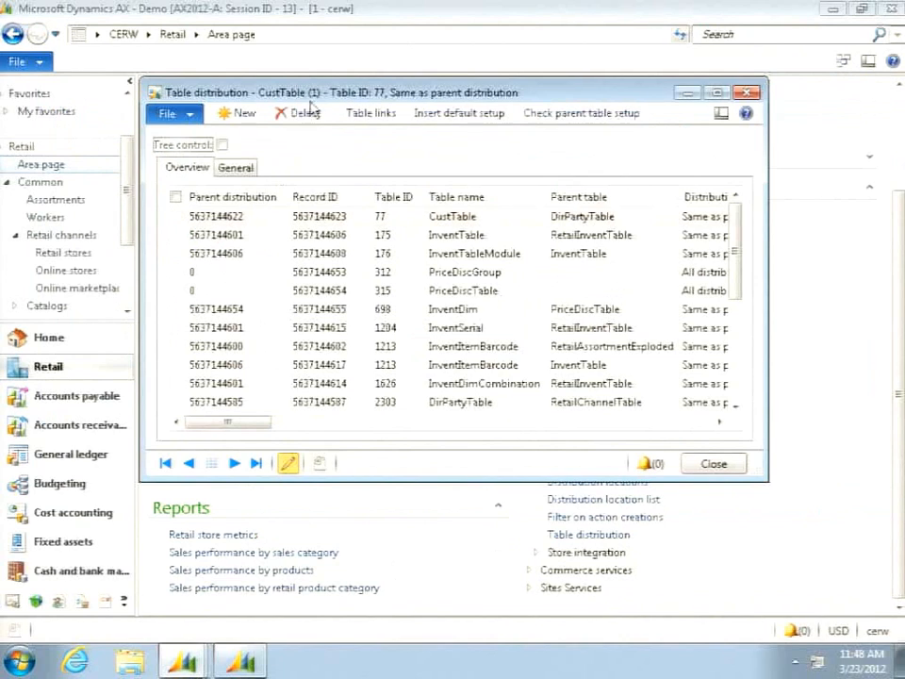
left_click_drag(305, 90, 216, 49)
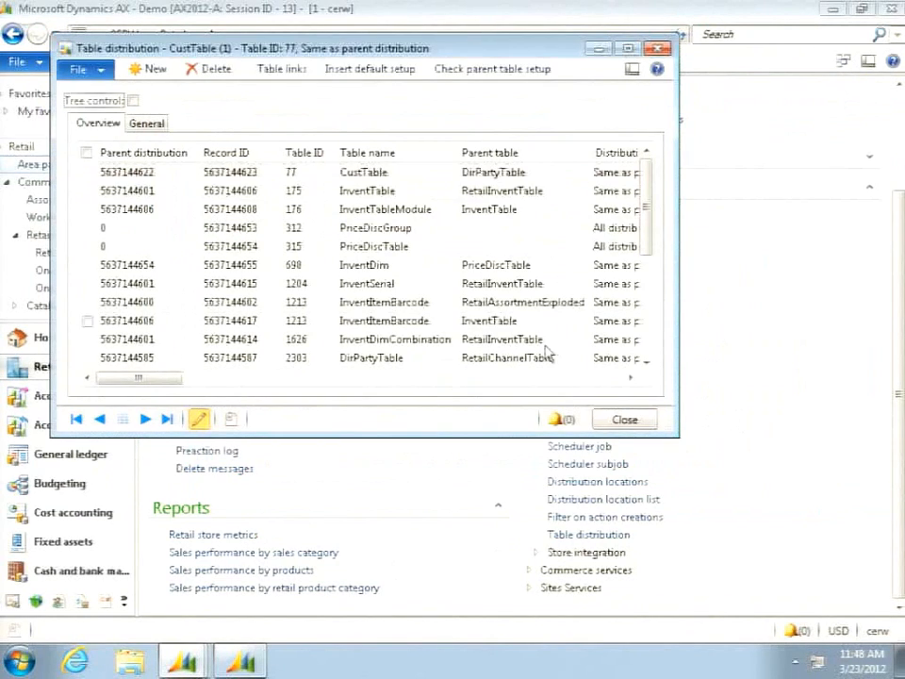
left_click_drag(677, 437, 873, 582)
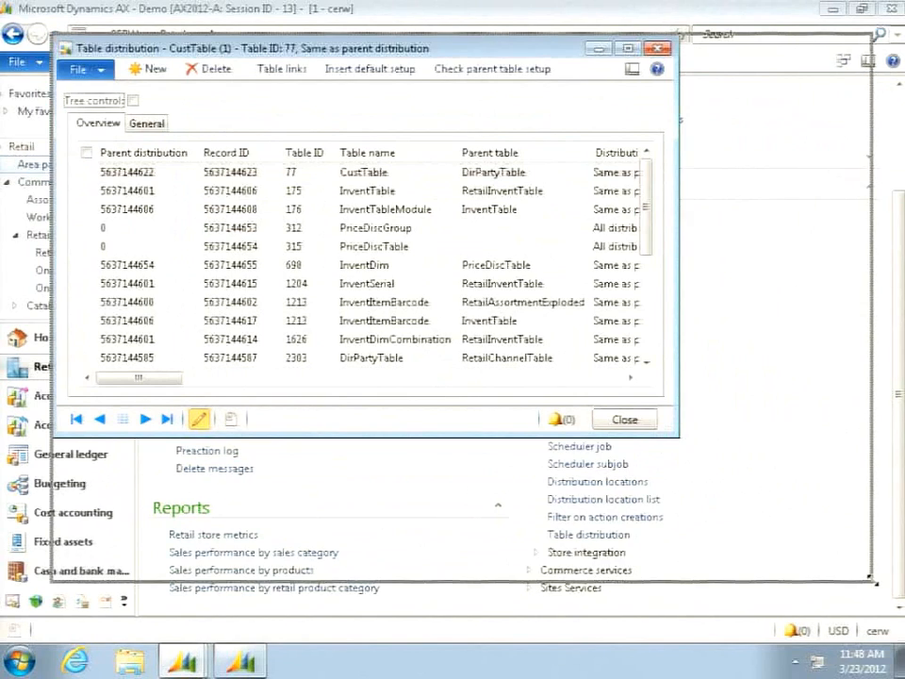
left_click(133, 100)
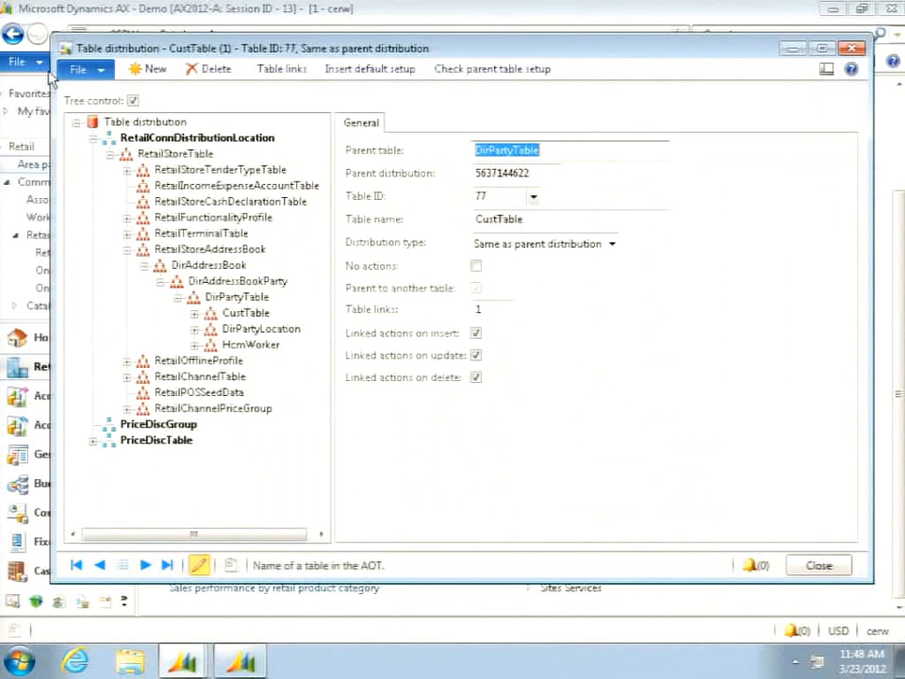
- Collapse the RetailStoreAddressBook branch and expand RetailChannelTable through RetailAssortmentExploded and RetailInventTable to the tables under InventTable
left_click(127, 250)
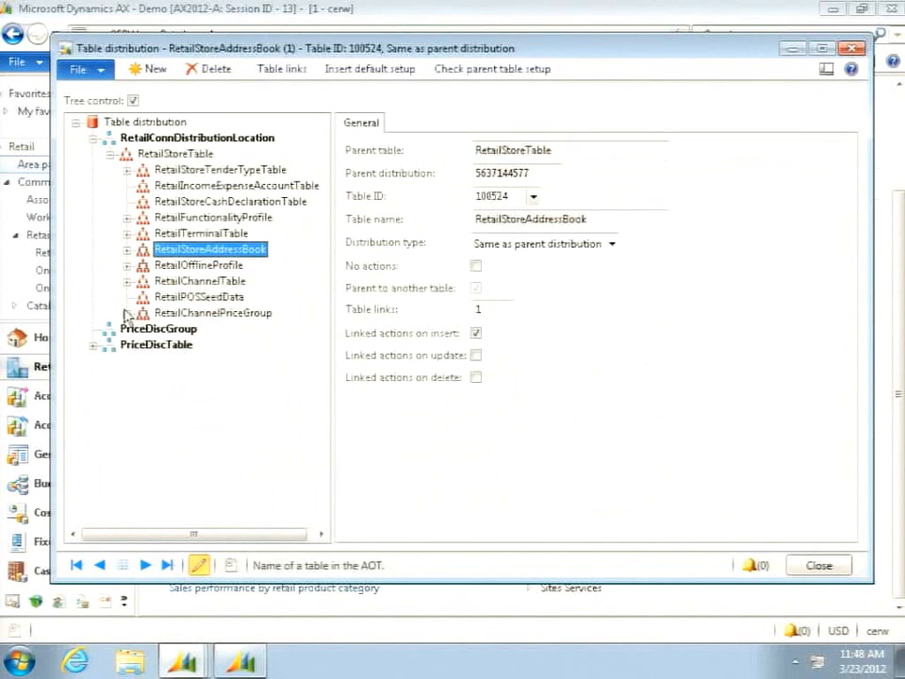
left_click(128, 280)
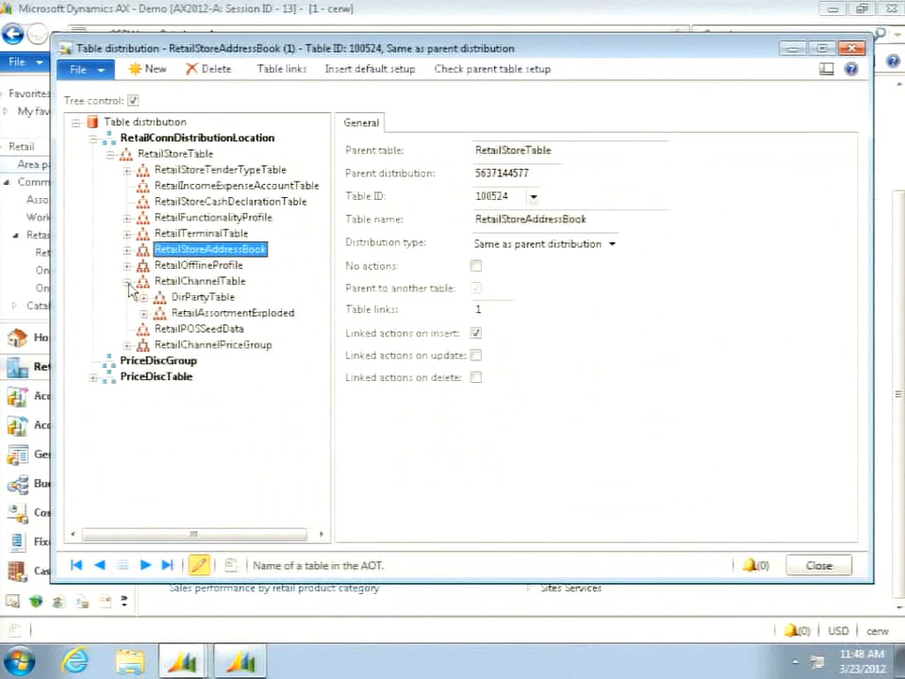
left_click(143, 314)
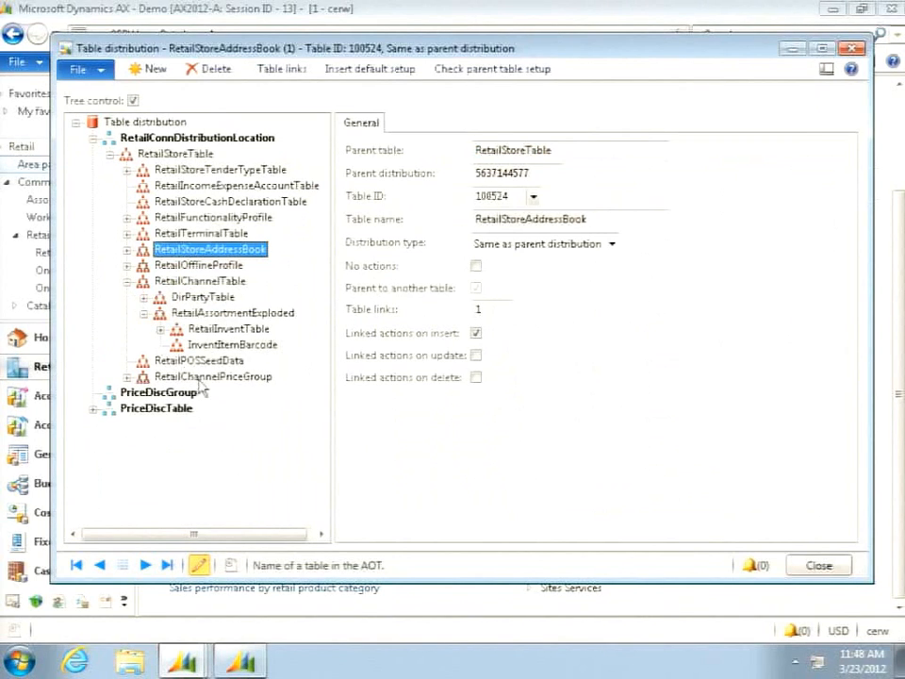
left_click(161, 330)
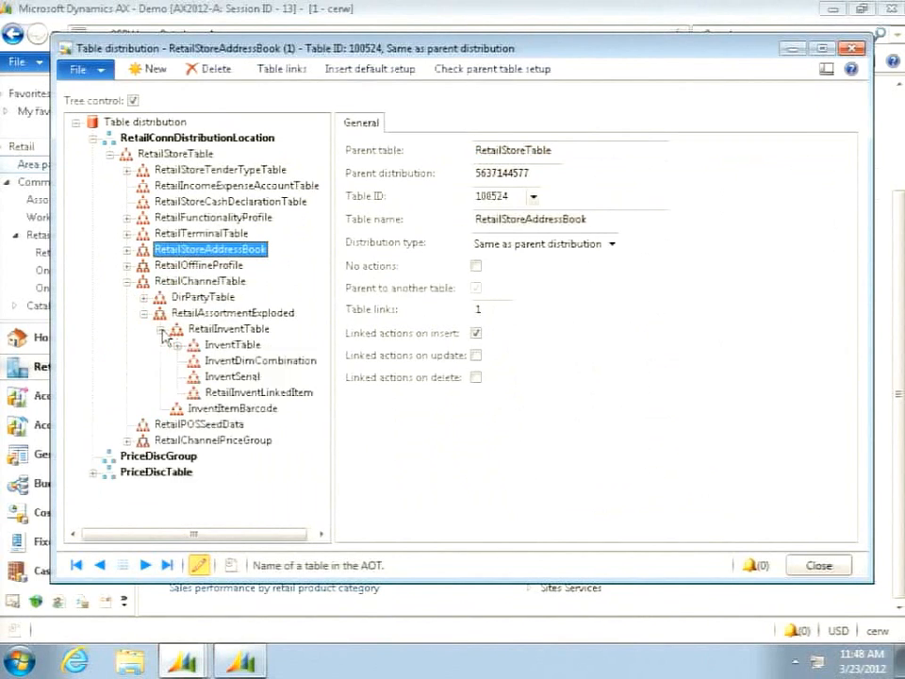
left_click(176, 346)
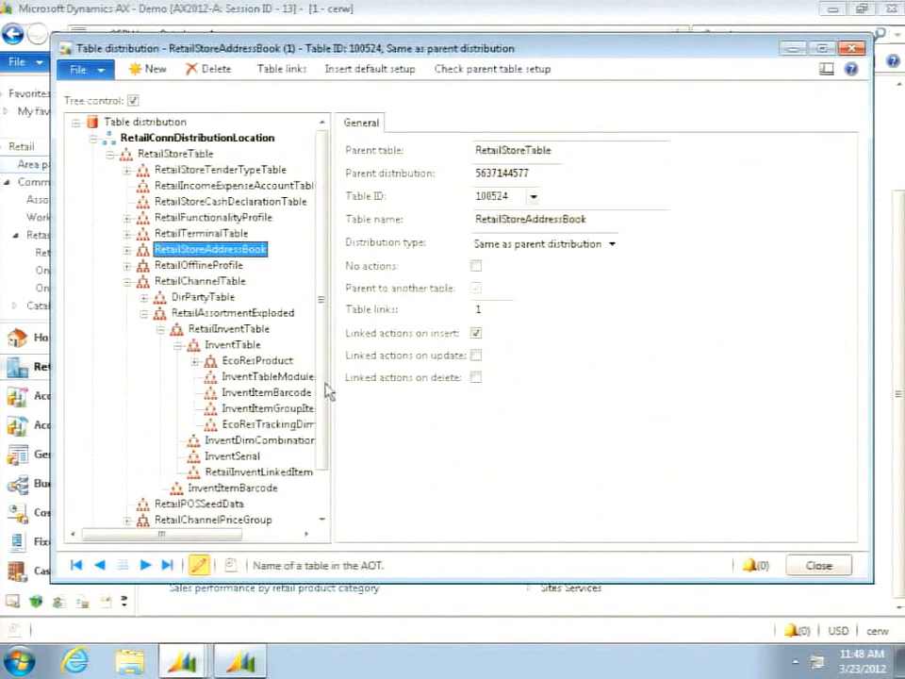
- Widen the tree and examine the EcoResProduct hierarchy, expanding its EcoResProductMaster and RetailGroupMemberLine branches
left_click_drag(337, 381, 396, 377)
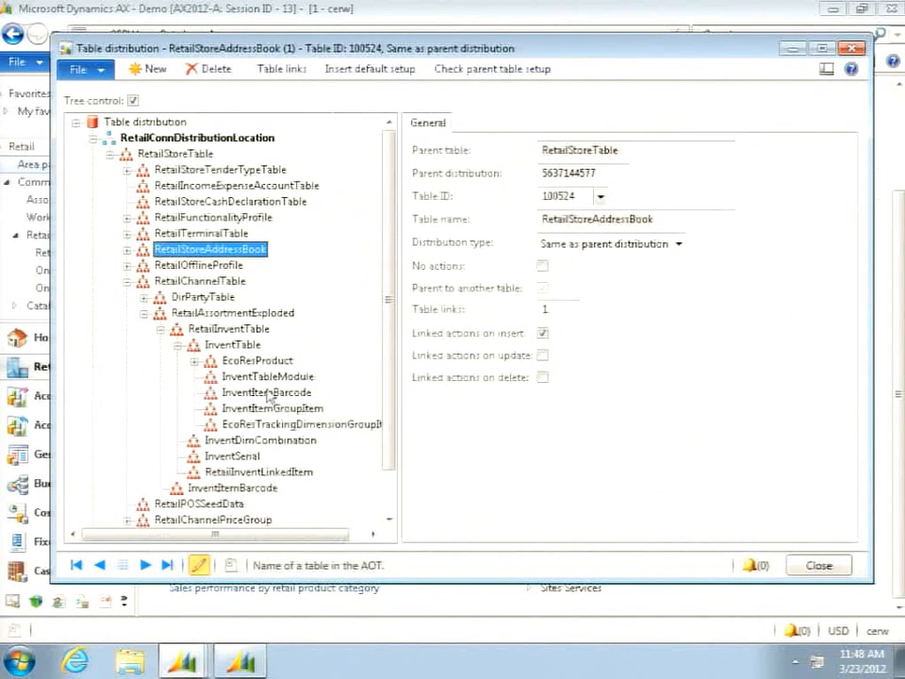
left_click(195, 363)
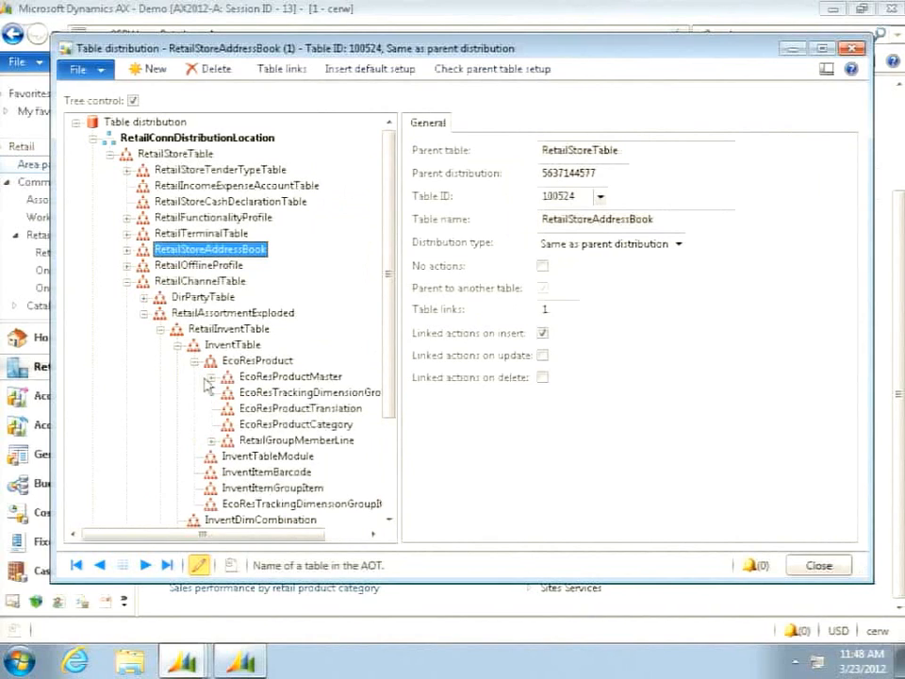
left_click(211, 376)
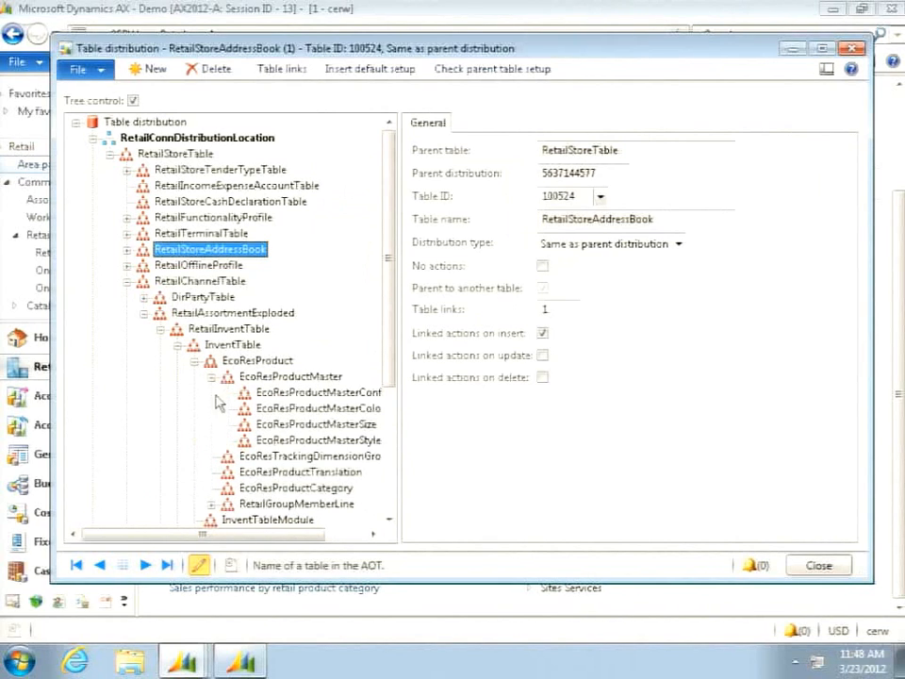
left_click(212, 503)
scroll(398, 513, "down", 2)
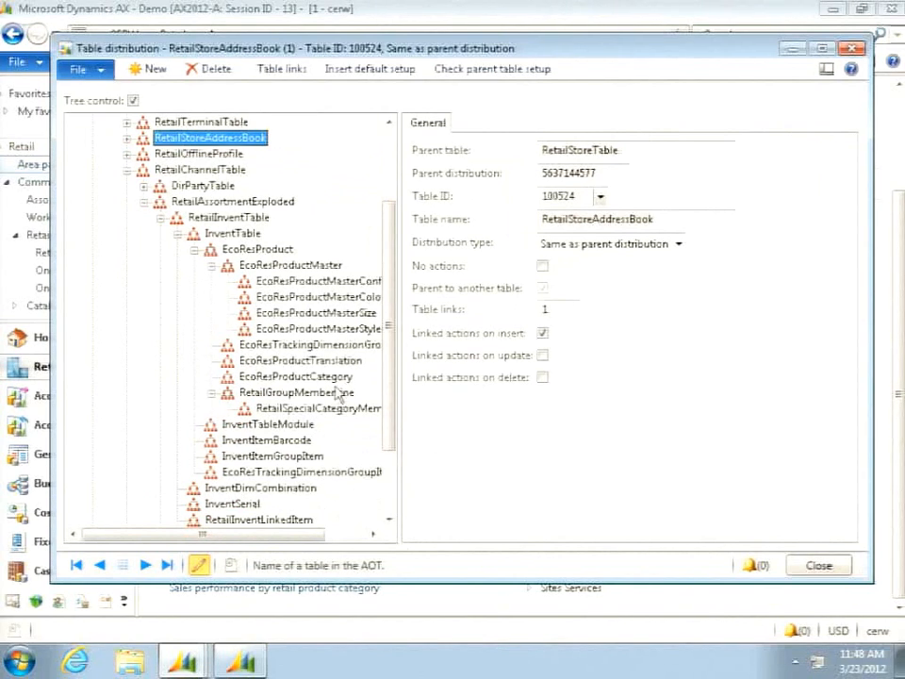
scroll(332, 386, "up", 3)
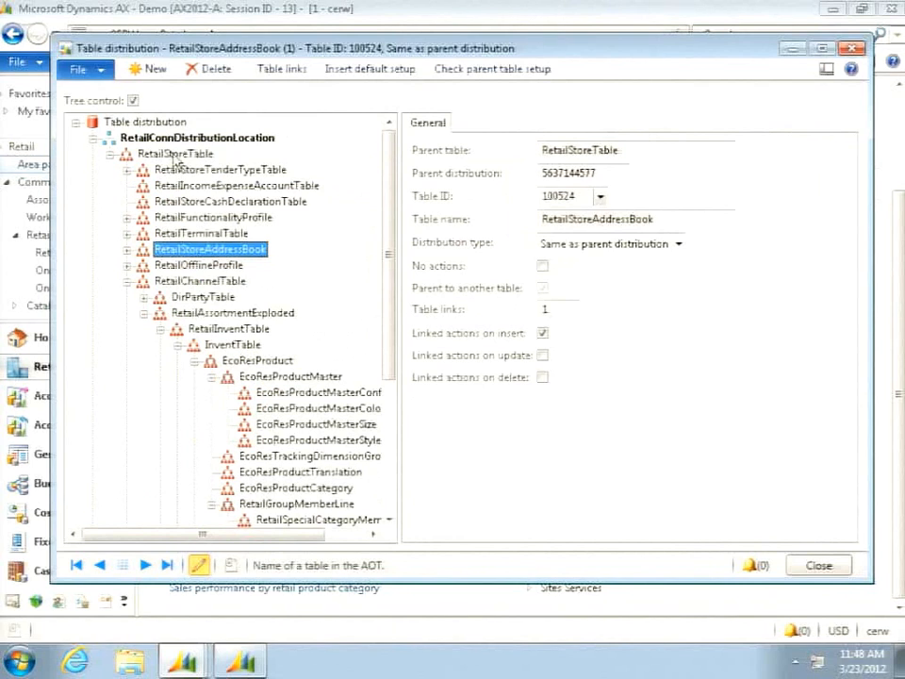
scroll(176, 161, "down", 2)
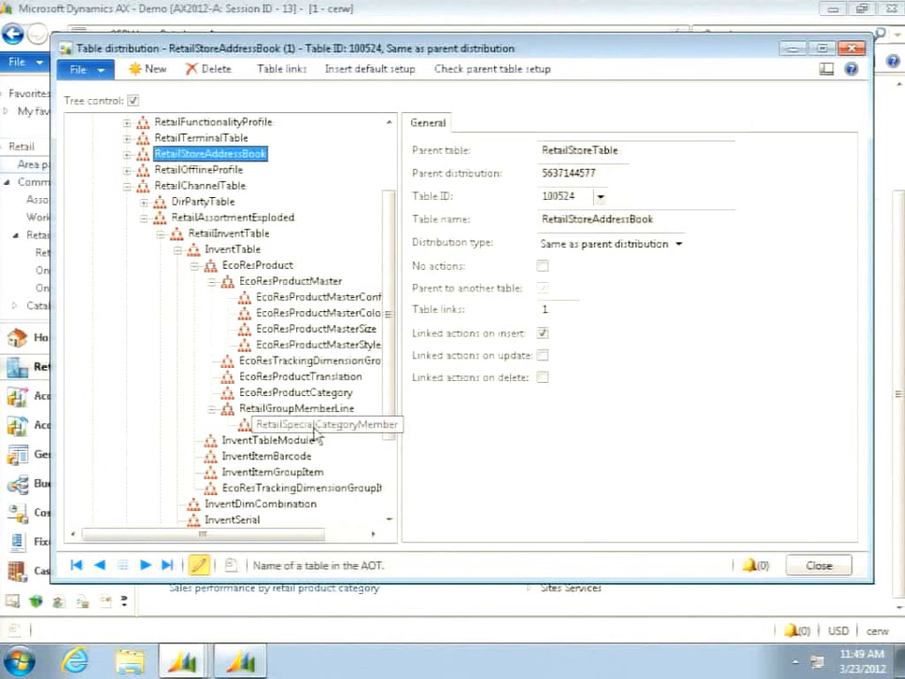
- Select RetailSpecialCategoryMember, trace its place under RetailStoreTable in the hierarchy, and open its table links
left_click(313, 429)
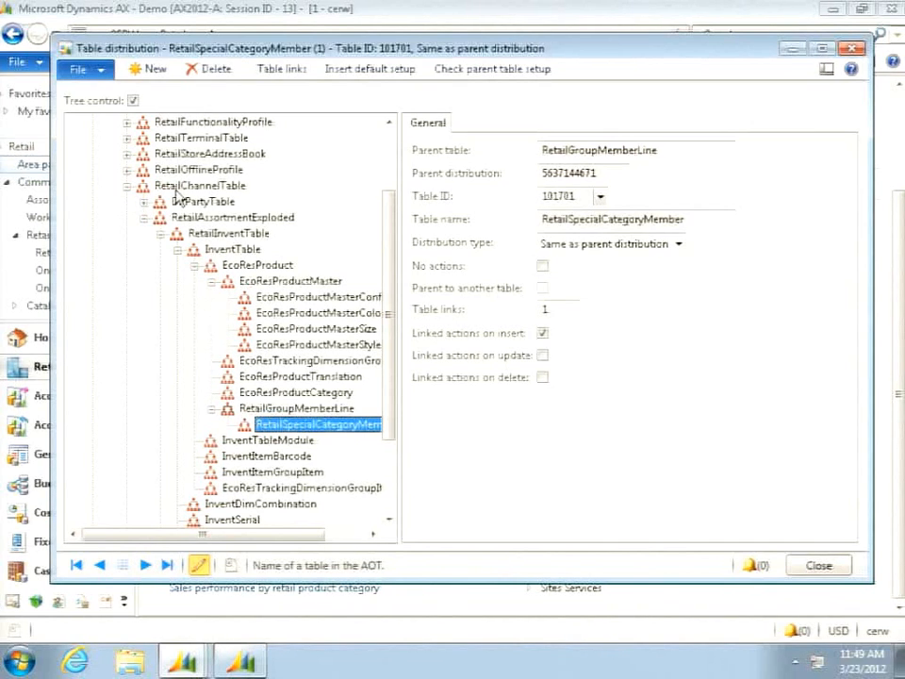
scroll(176, 195, "up", 2)
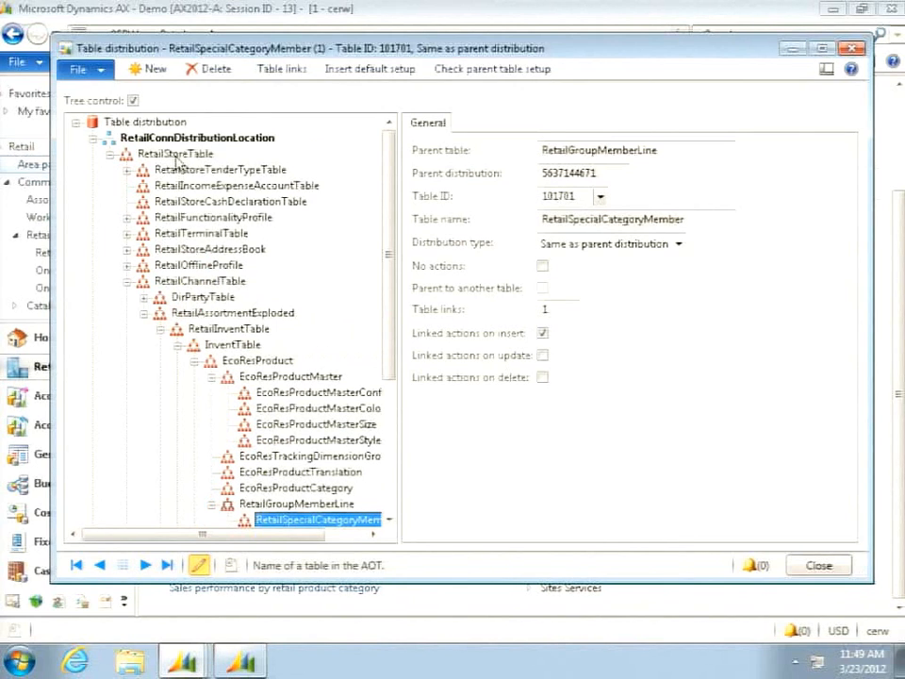
scroll(303, 329, "down", 3)
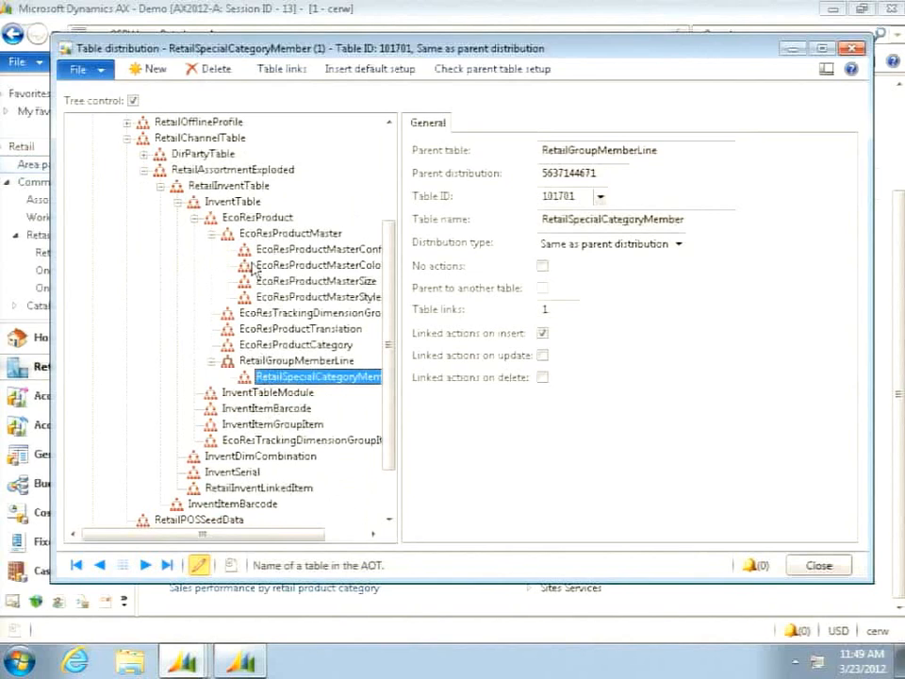
left_click(280, 70)
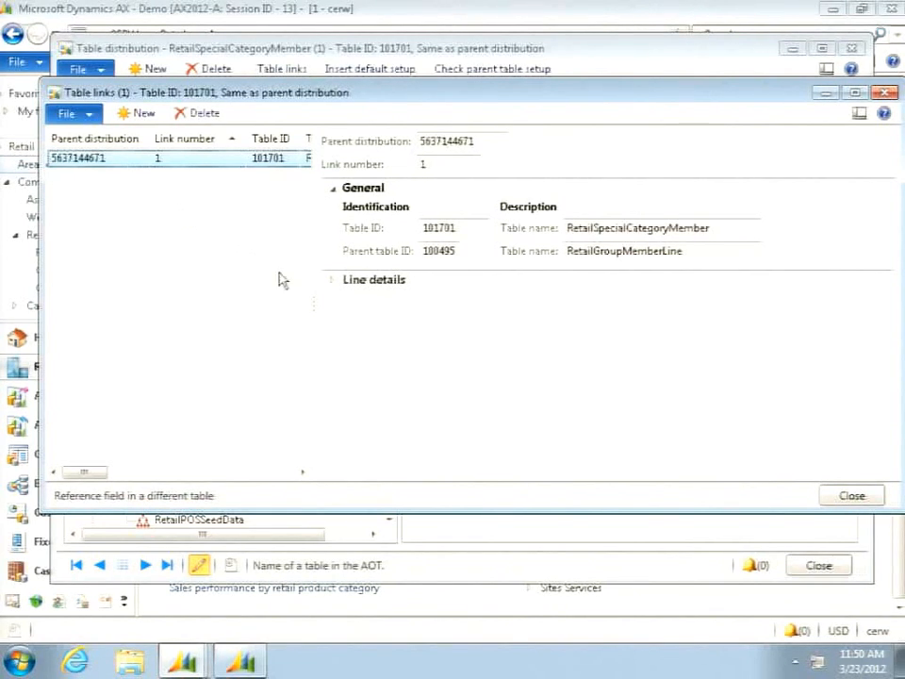
- Expand the line details of the RetailSpecialCategoryMember table link, examine its field mapping, and close the table links and table distribution forms
left_click(333, 283)
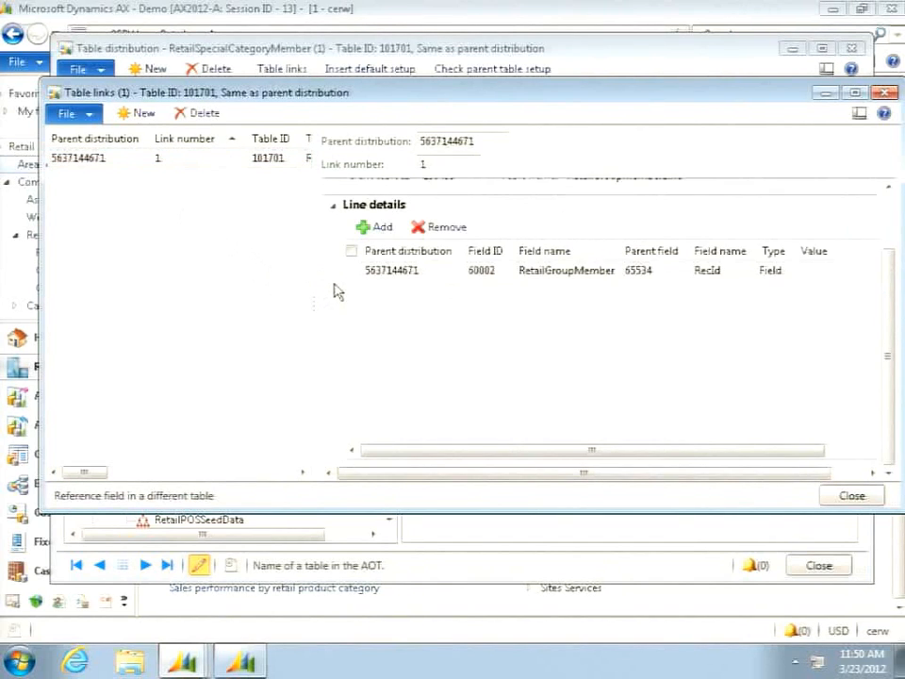
scroll(614, 403, "up", 2)
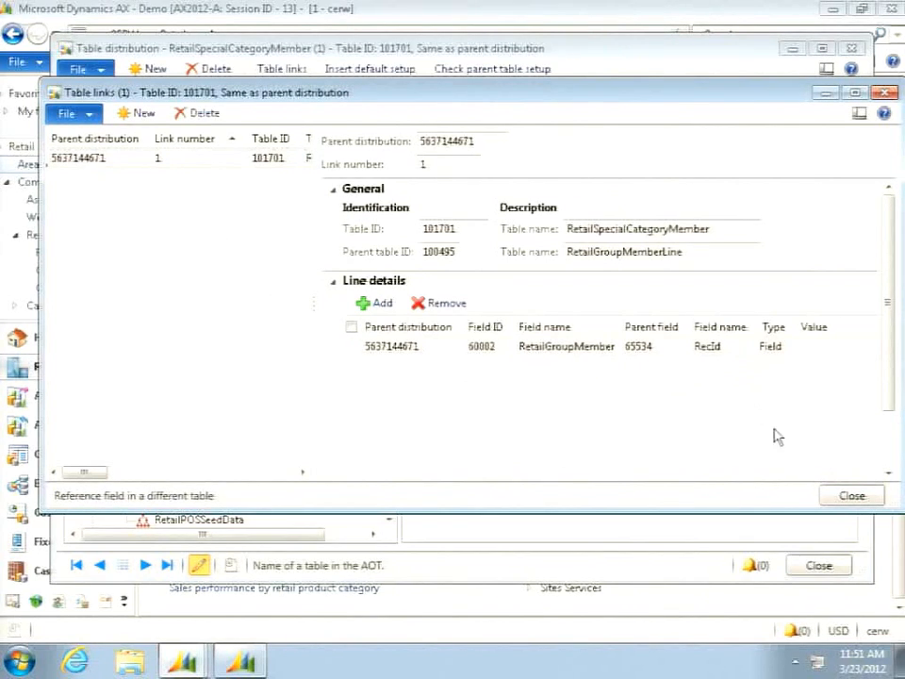
left_click(852, 497)
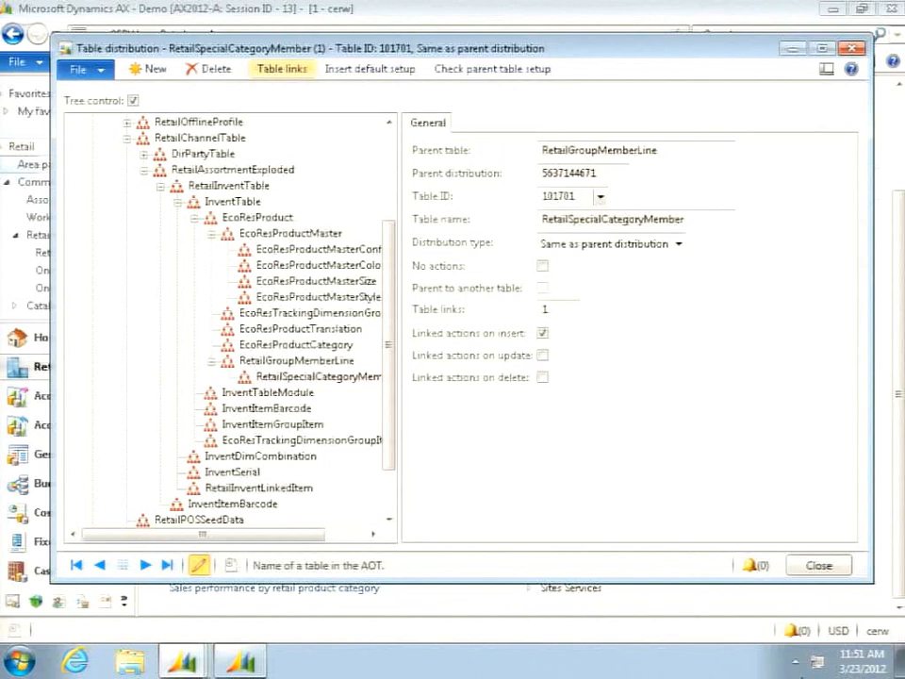
left_click(818, 566)
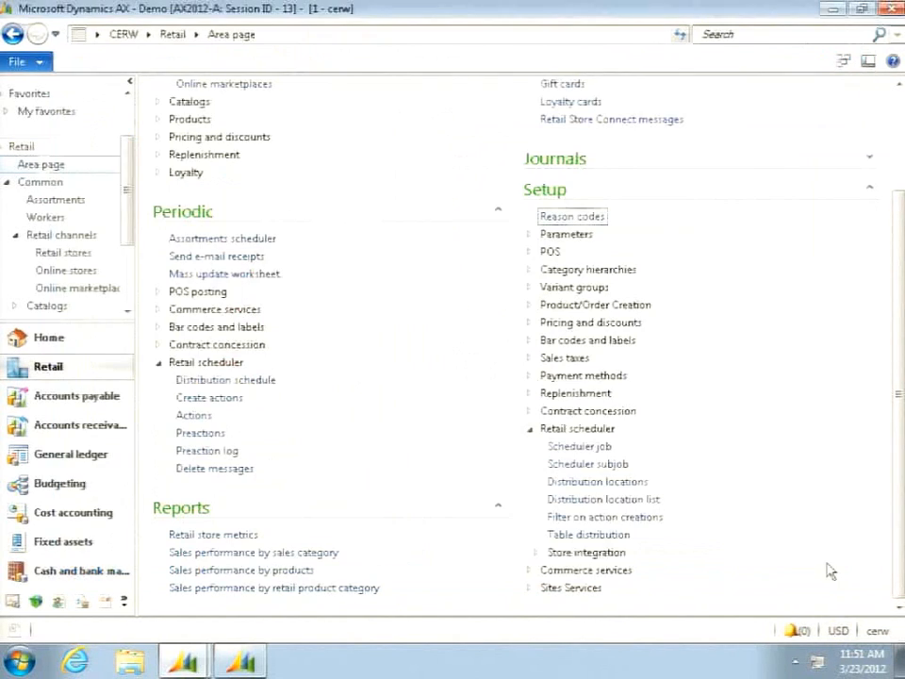
- Open the released products by category and open the details of item 0006, Inner Tube Patches
scroll(283, 360, "up", 3)
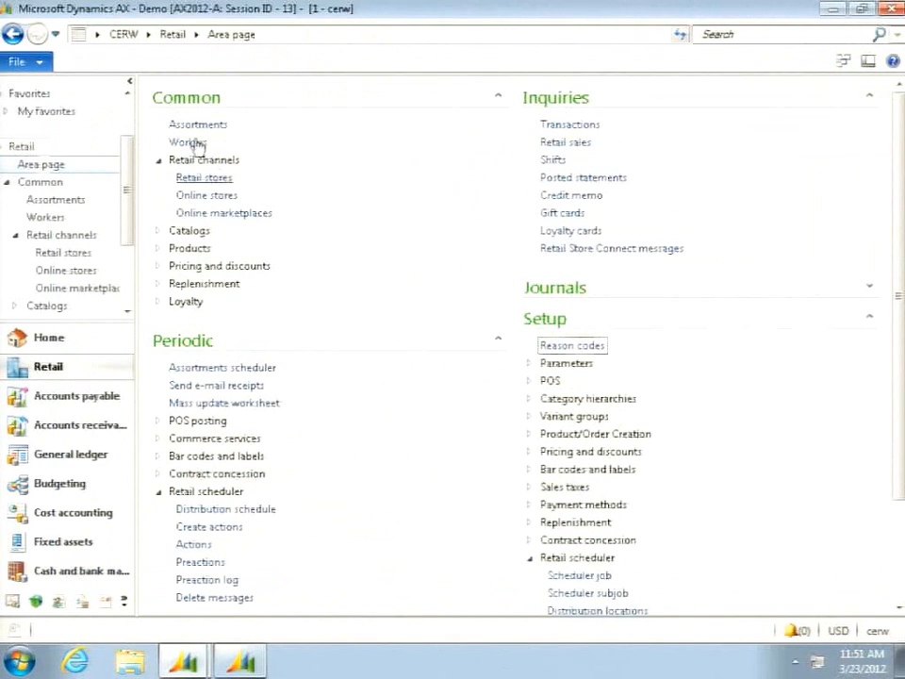
left_click(166, 251)
left_click(239, 267)
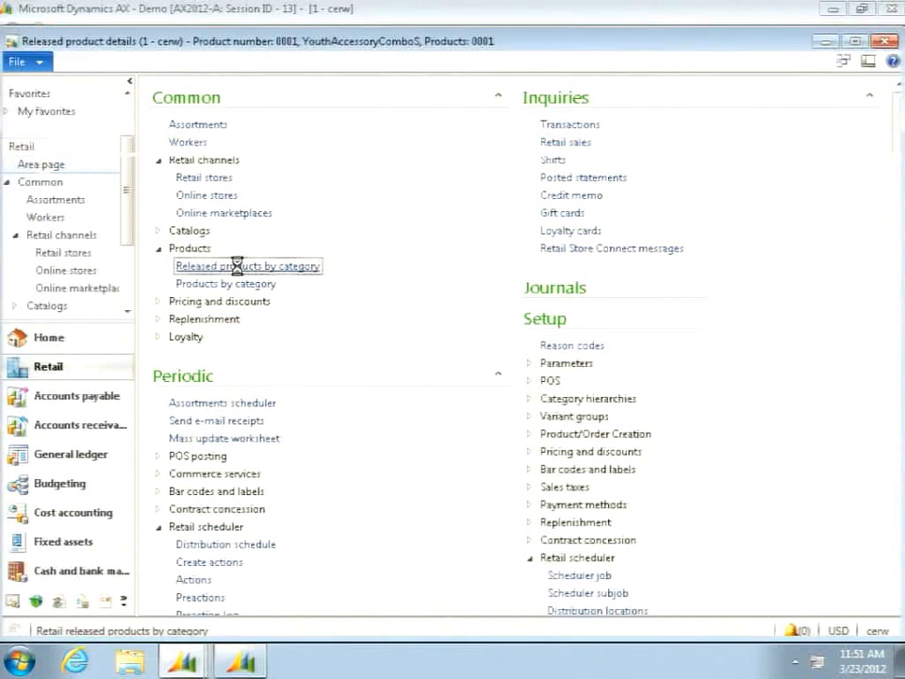
left_click(440, 280)
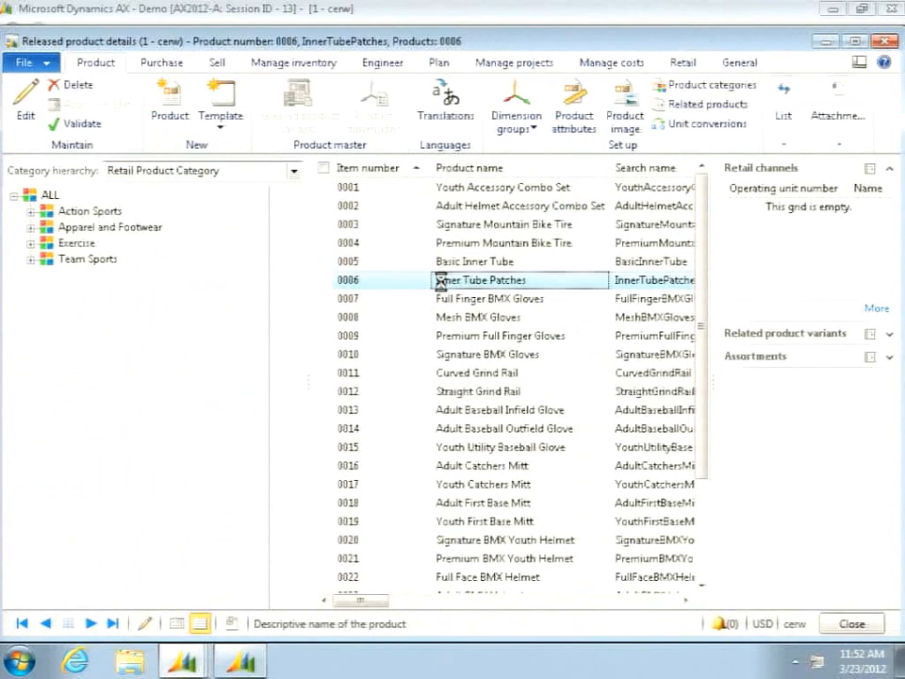
double_click(440, 280)
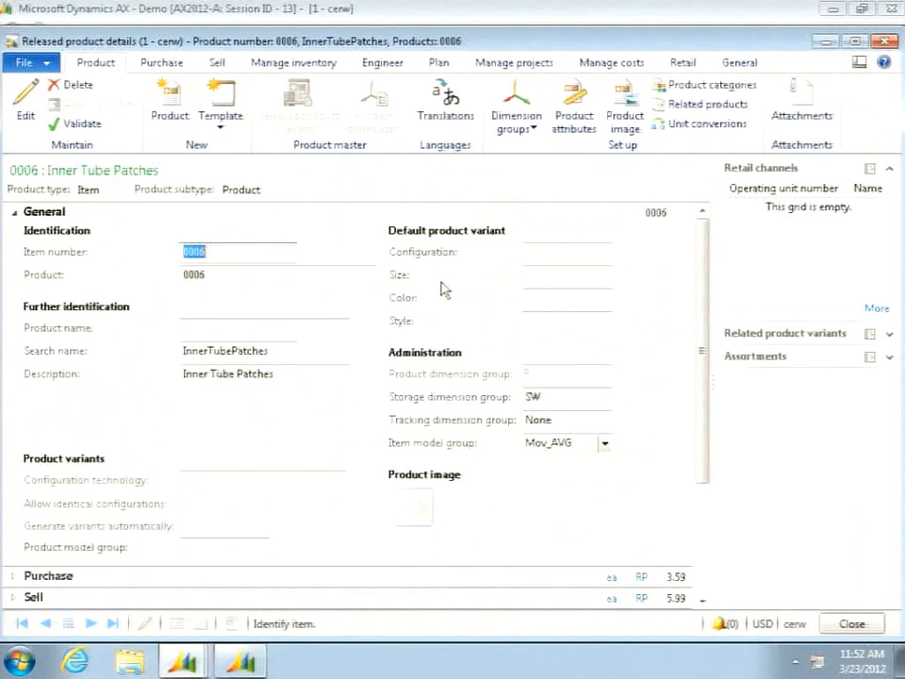
- Set the base sales price of Inner Tube Patches to 6.99 in its Sell details, and close the product forms
left_click(27, 115)
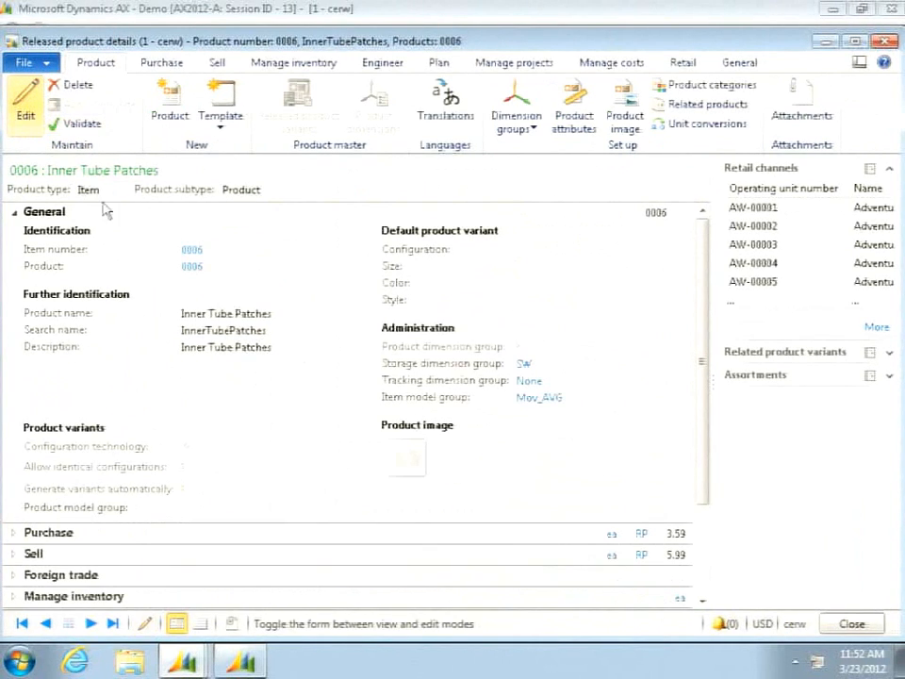
scroll(106, 212, "down", 3)
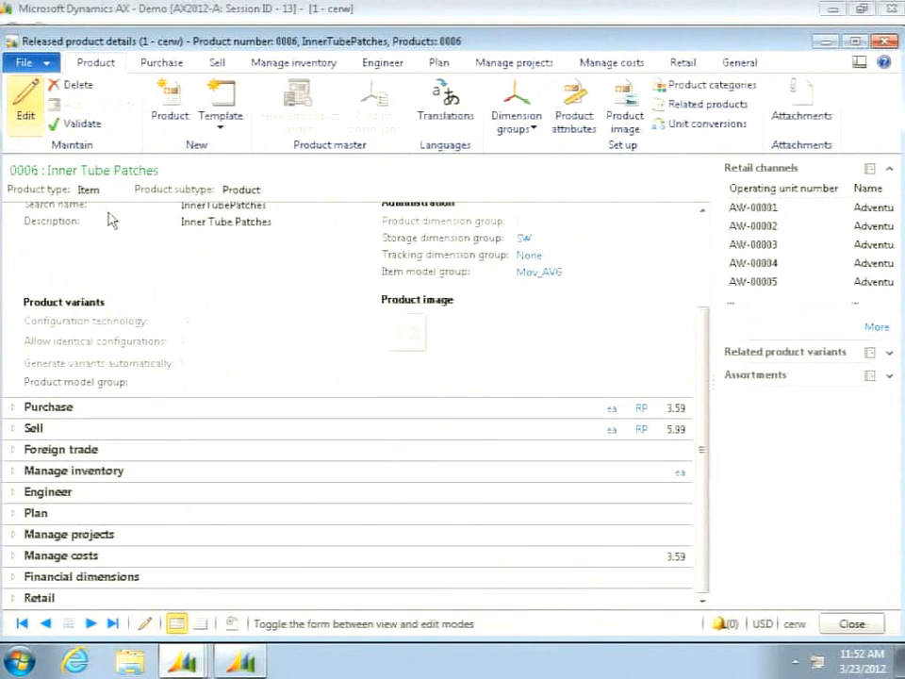
left_click(16, 430)
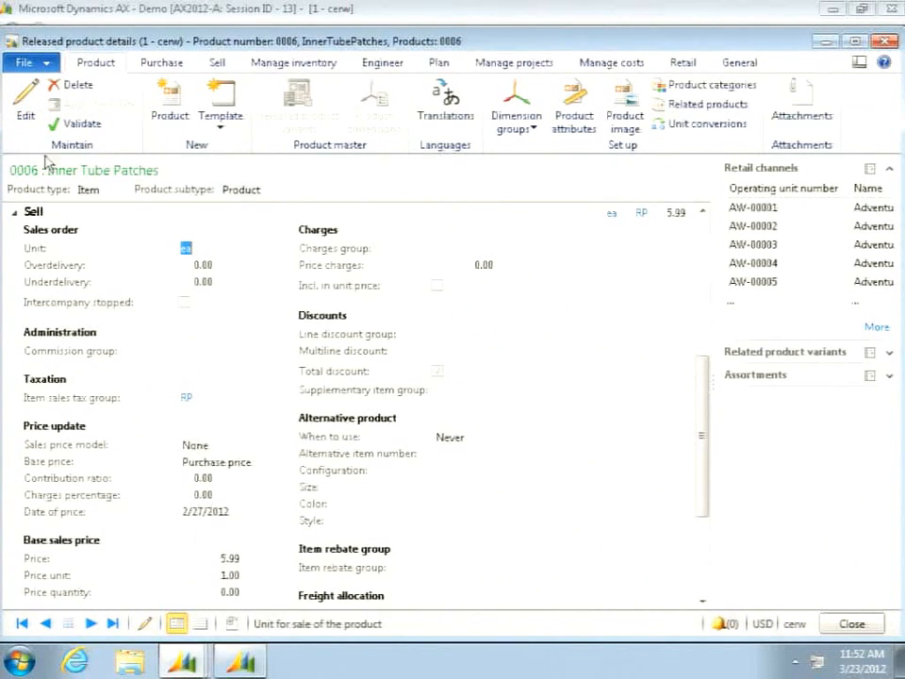
left_click(31, 118)
scroll(111, 343, "down", 2)
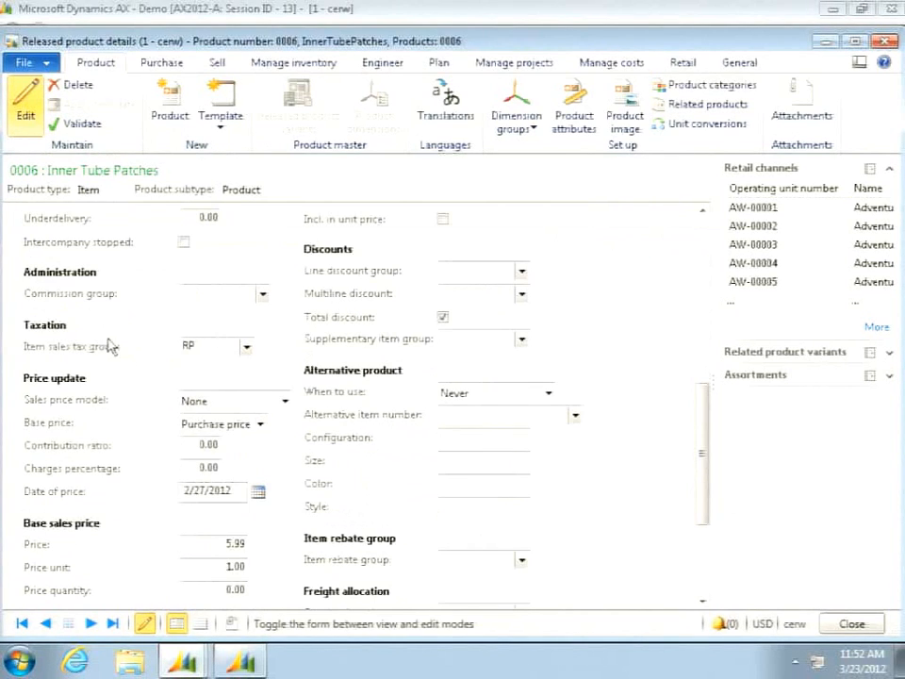
left_click(222, 542)
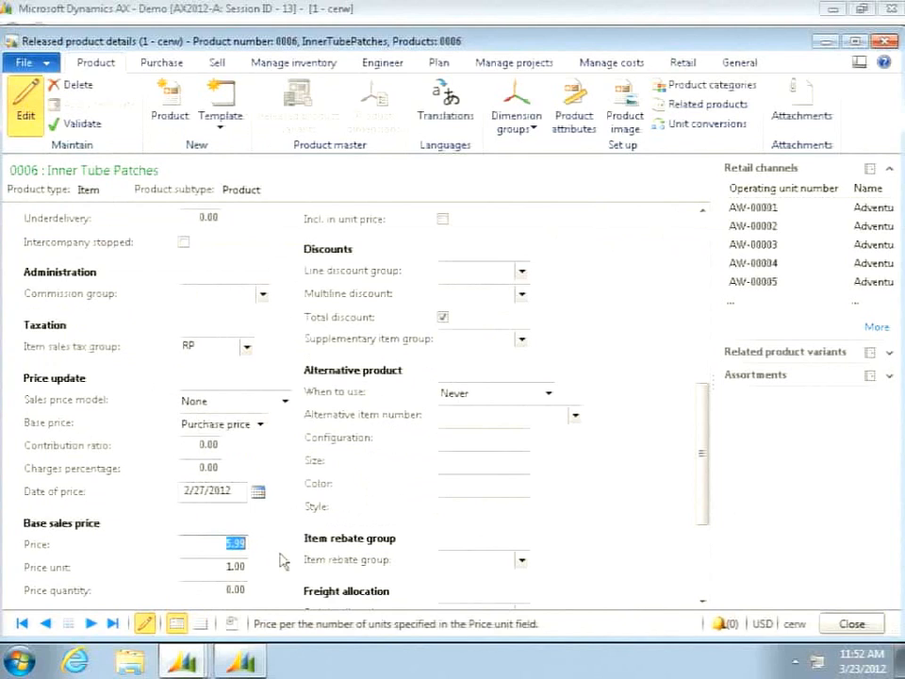
type("6.99")
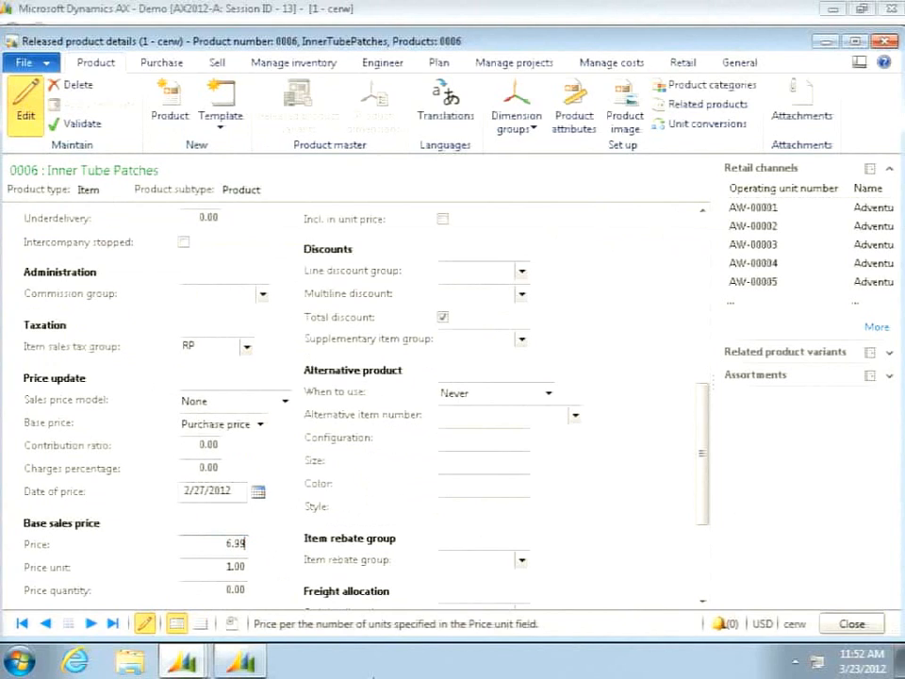
left_click(853, 623)
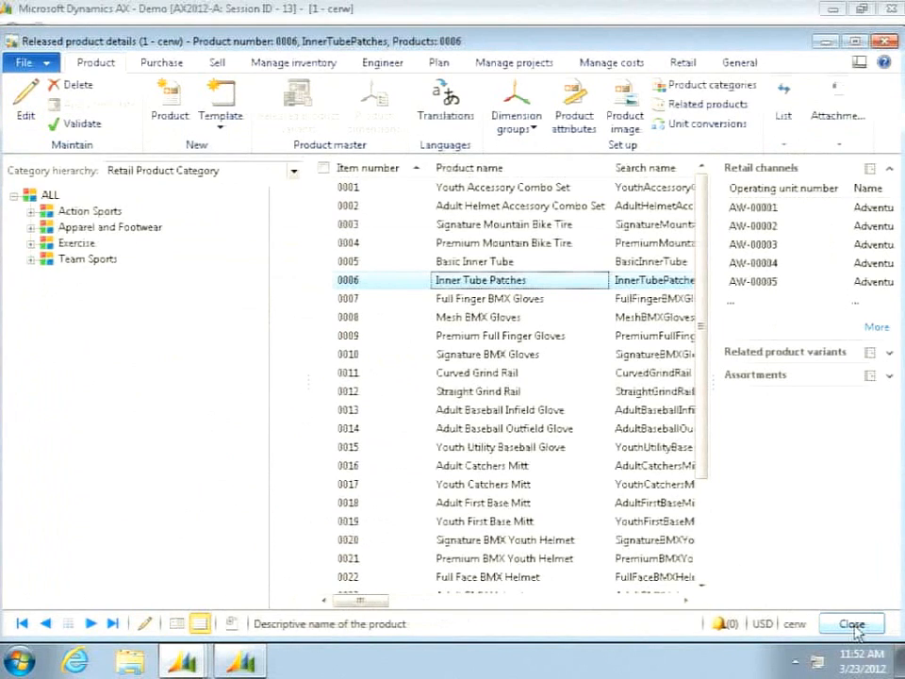
left_click(853, 624)
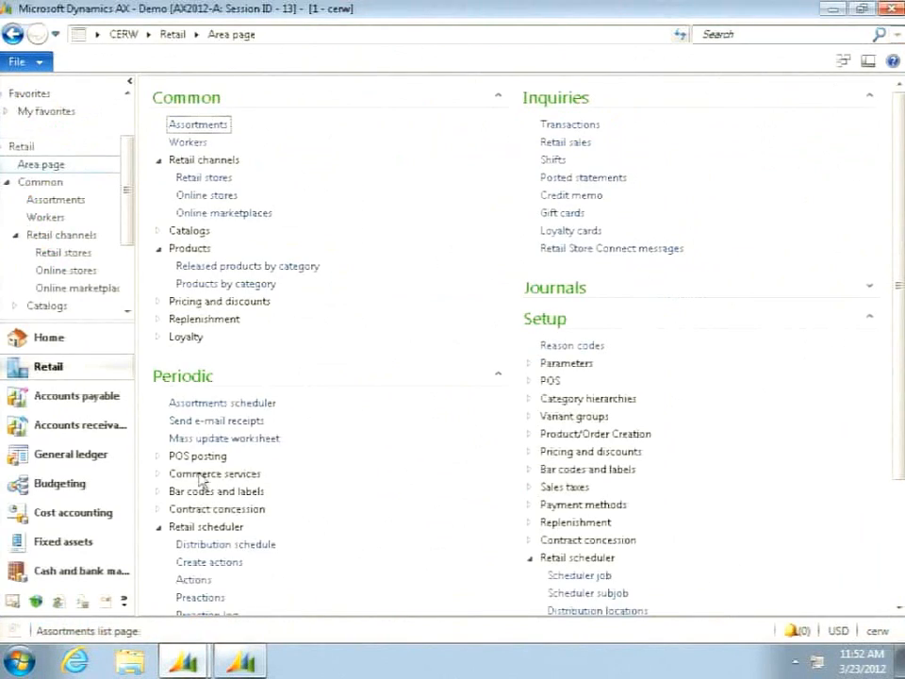
- Open the Preactions list enlarged, sort it by preaction number, examine the InventTableModule update through its date, time and user columns, and close it
scroll(314, 537, "down", 2)
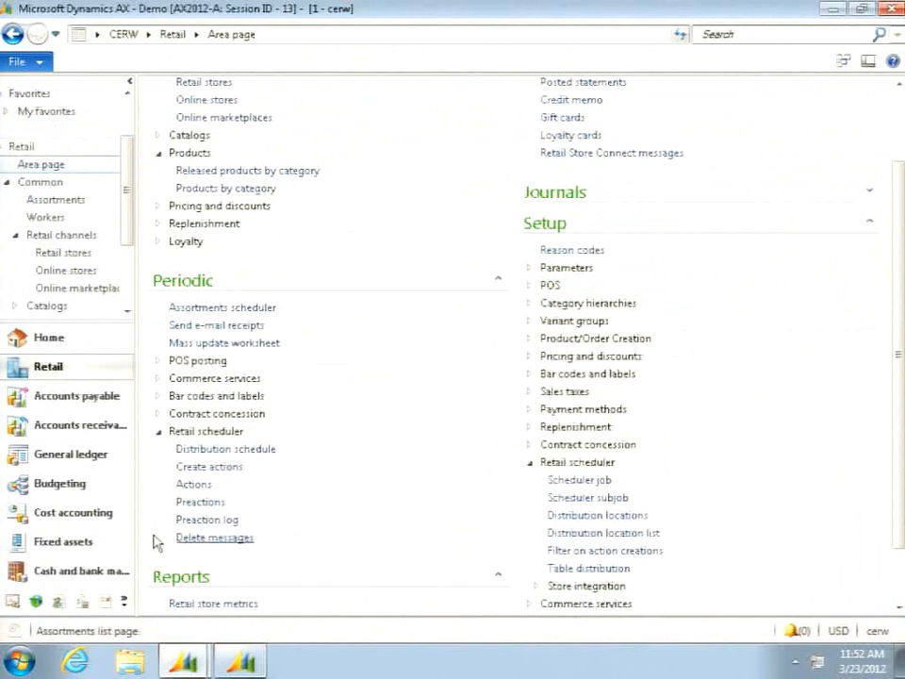
left_click(209, 503)
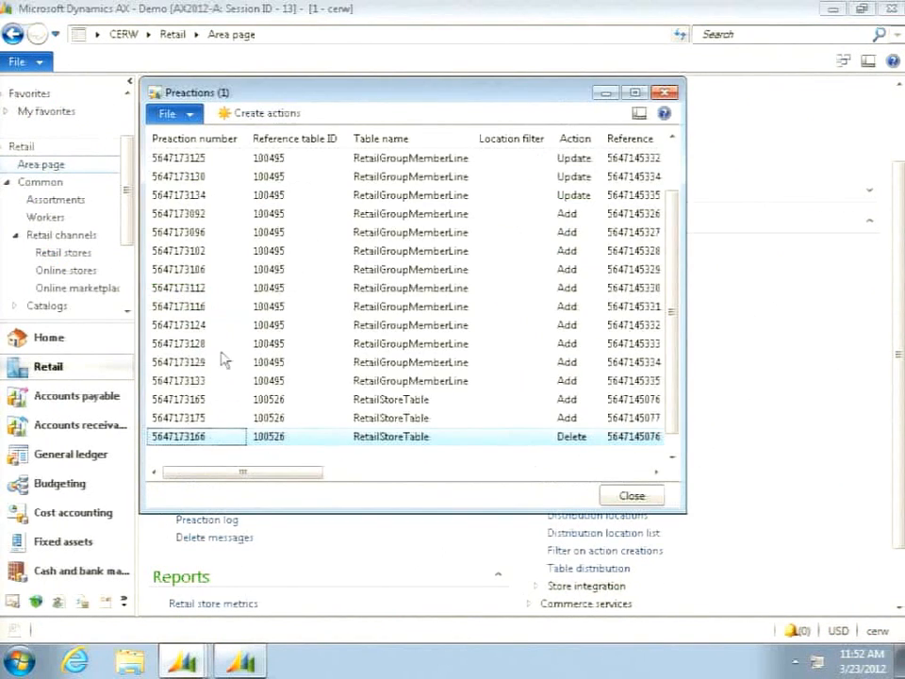
double_click(292, 98)
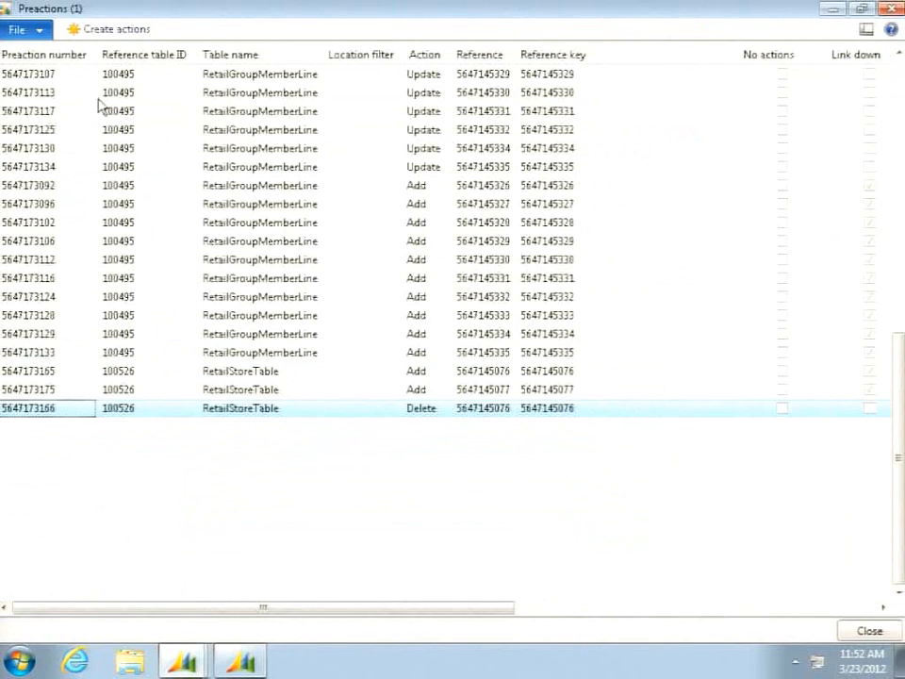
left_click(82, 56)
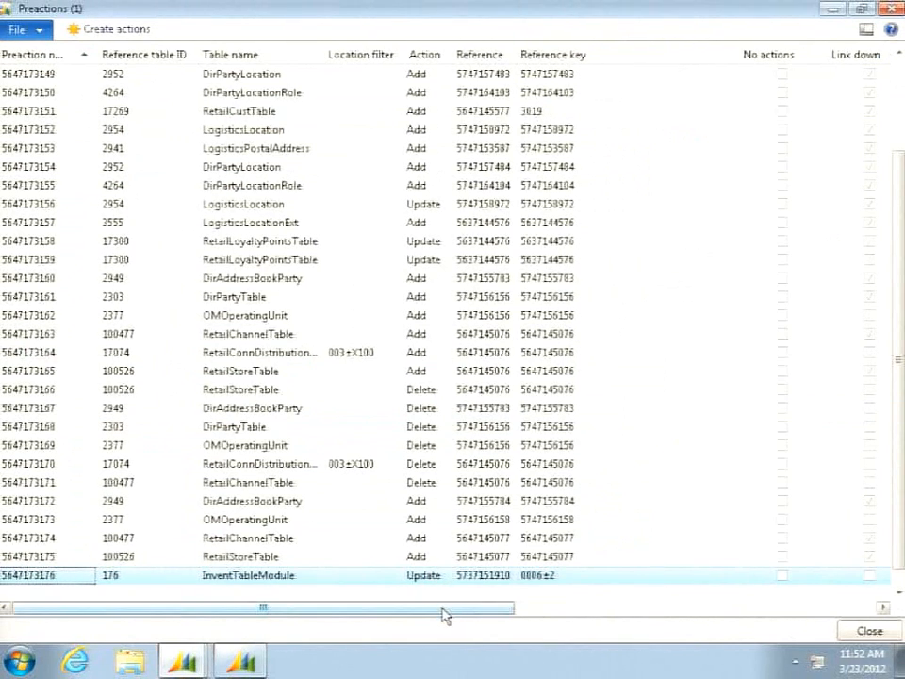
left_click_drag(457, 612, 647, 610)
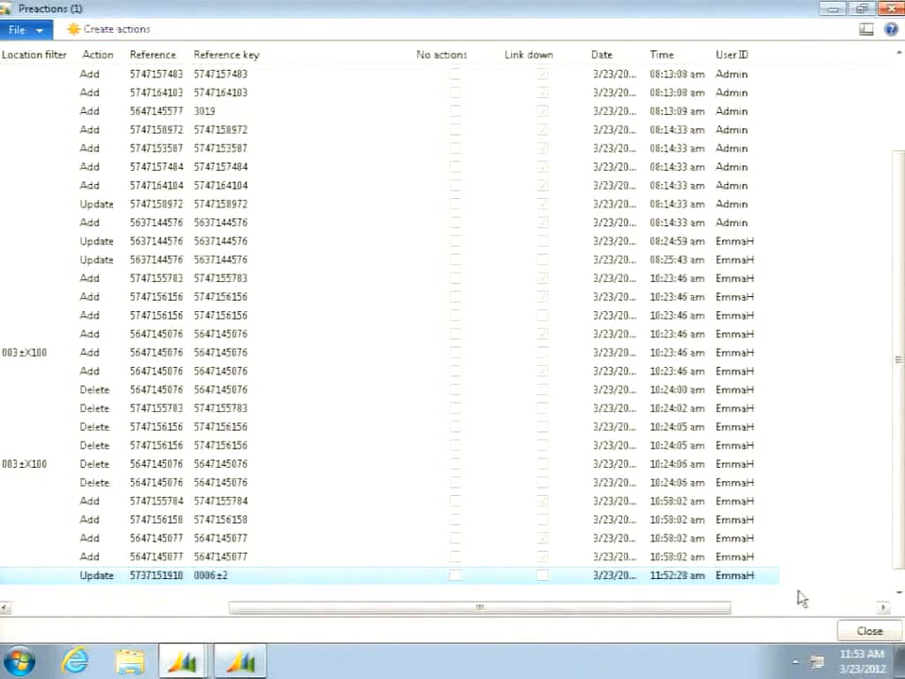
left_click(872, 633)
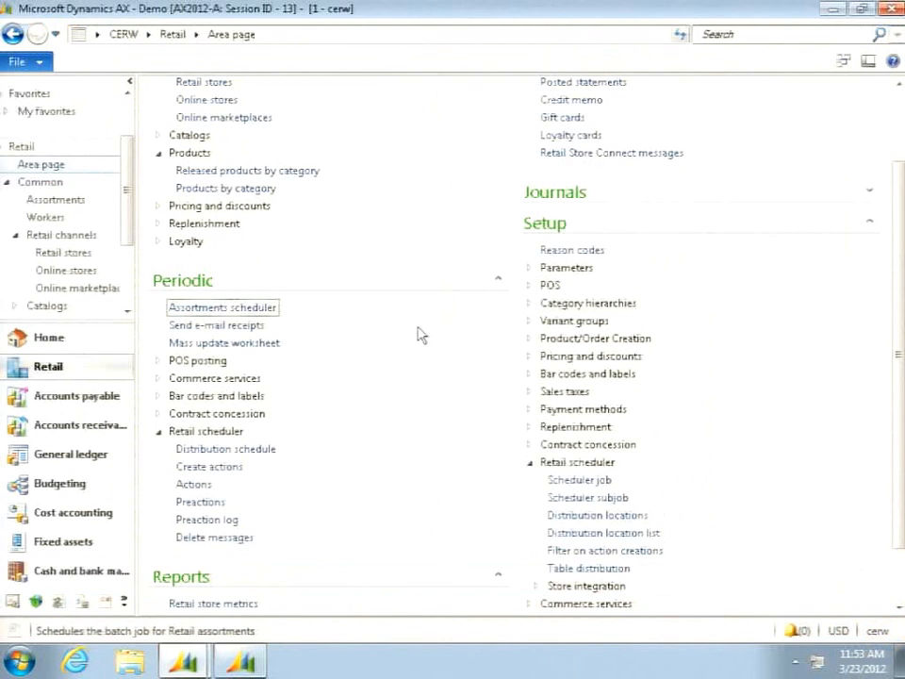
- Create actions from the preactions, and review the enlarged Actions list sorted by descending action number
left_click(224, 466)
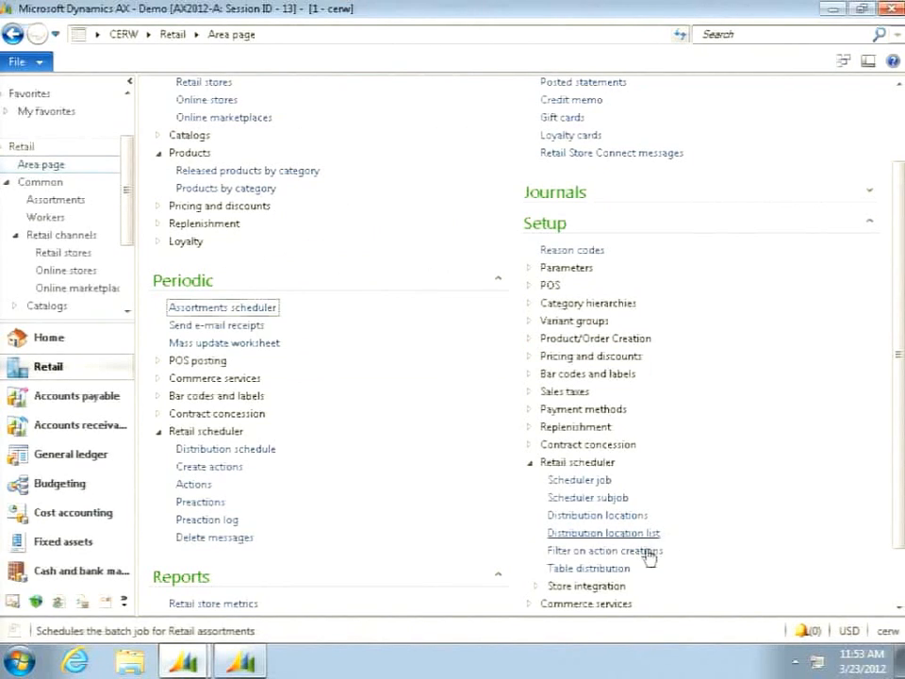
left_click(194, 484)
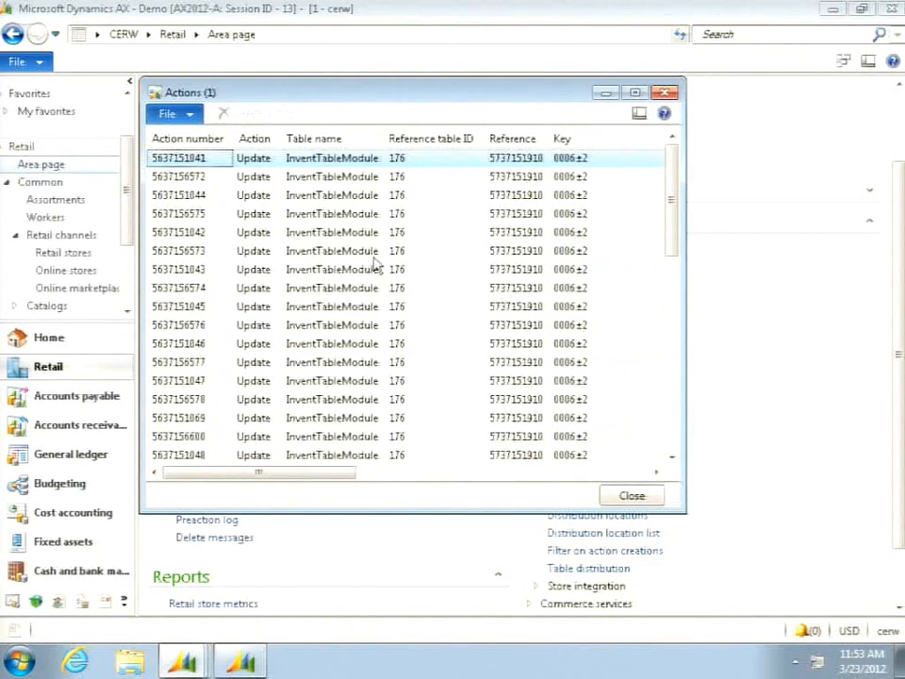
double_click(405, 96)
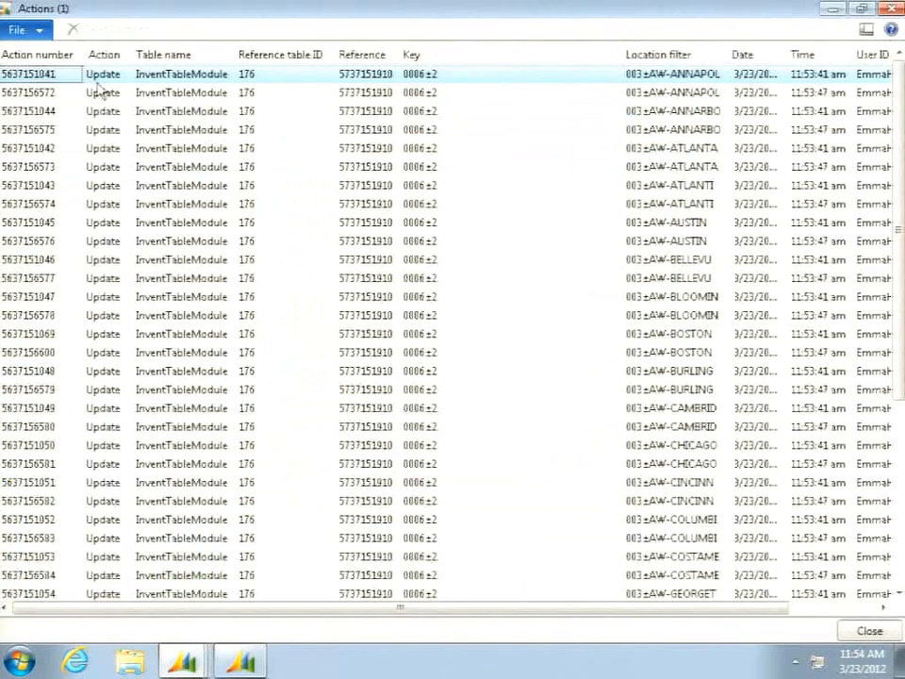
left_click(54, 56)
left_click(55, 57)
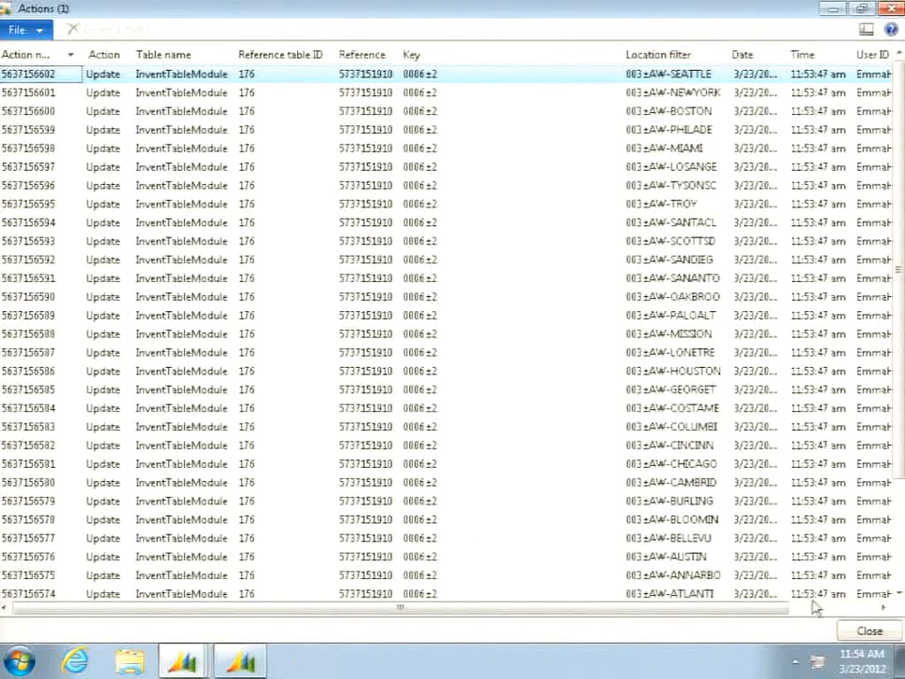
left_click(869, 632)
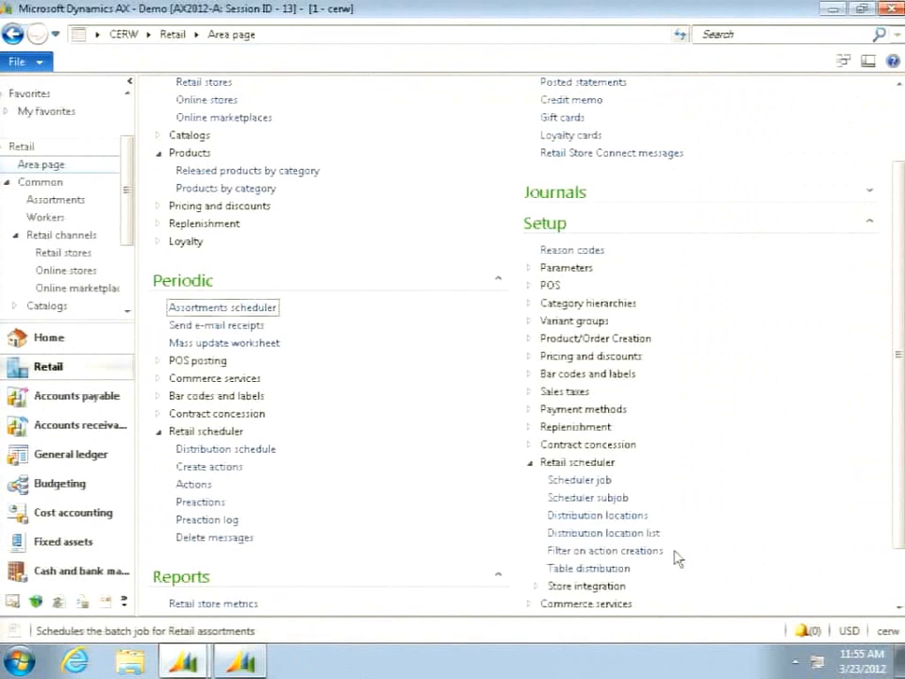
- Run the A-1040 "Products, prices, and bar codes" job directly from the distribution schedule, and close the schedule form
left_click(185, 663)
left_click(198, 591)
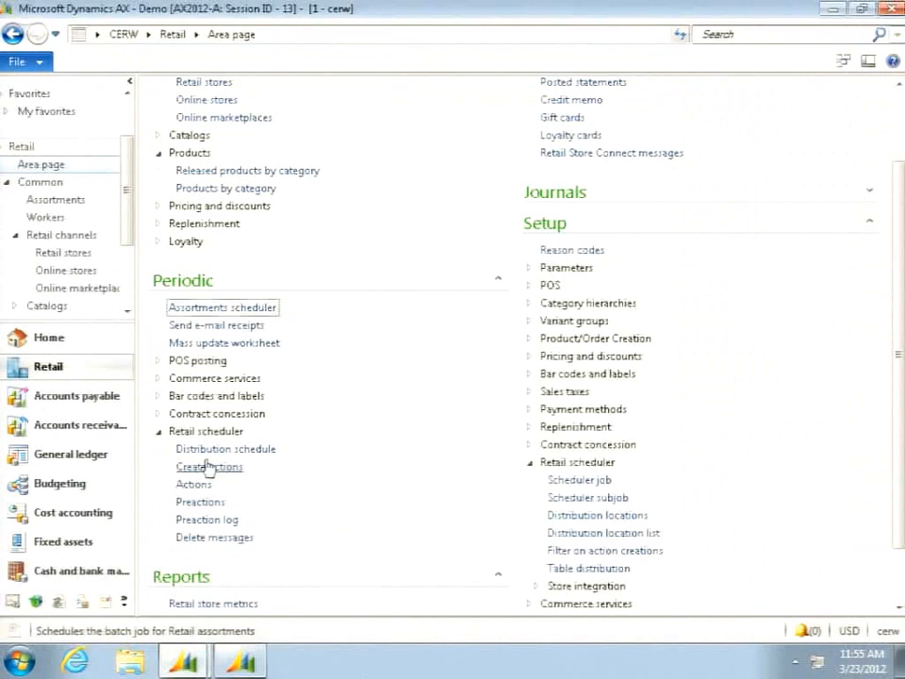
left_click(208, 449)
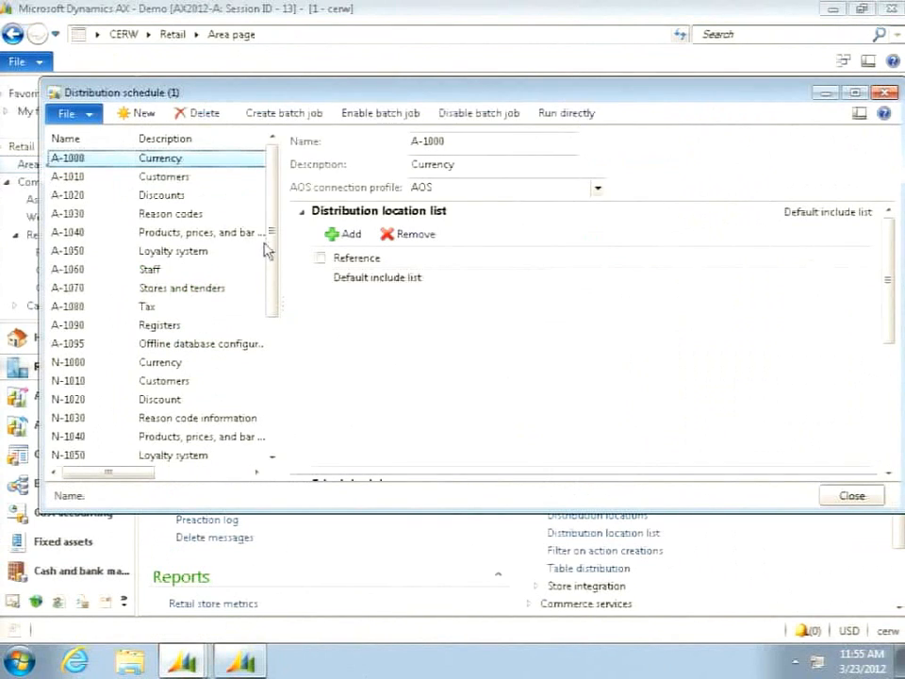
mouse_move(273, 245)
left_mouse_down()
mouse_move(272, 265)
mouse_move(271, 237)
left_mouse_up()
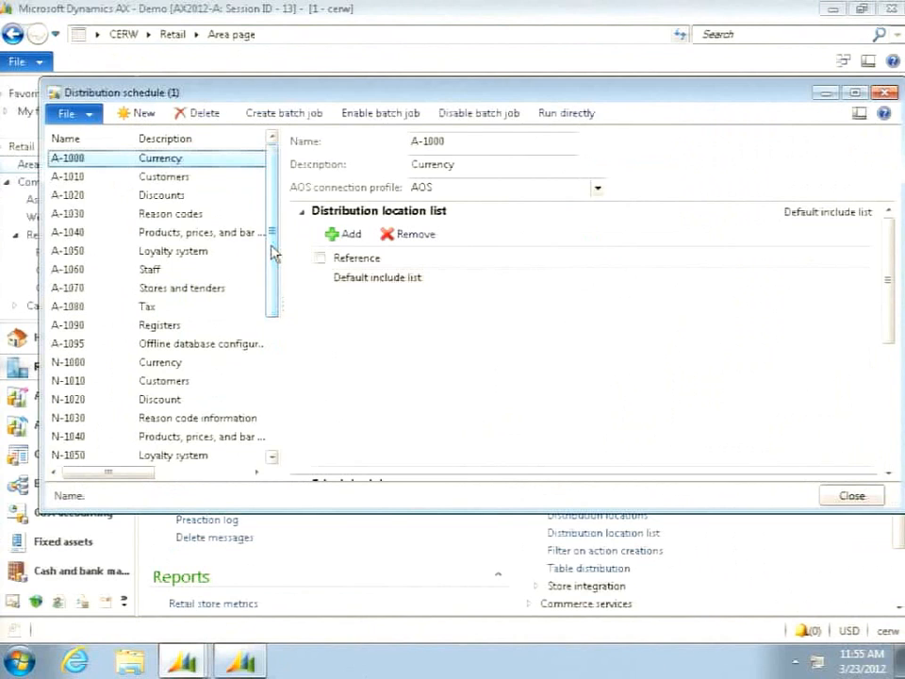
left_click(129, 236)
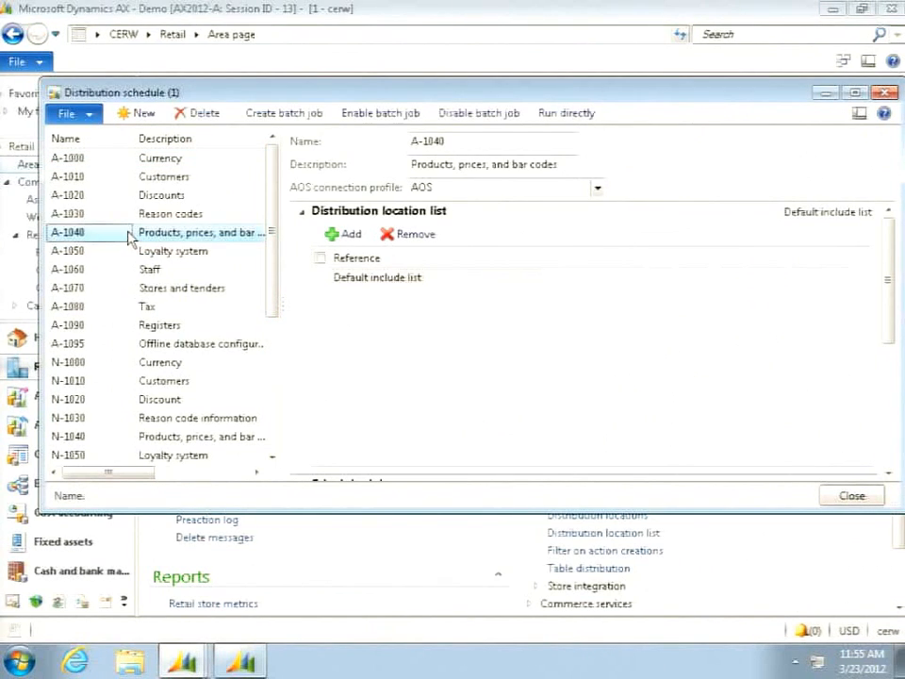
left_click(568, 117)
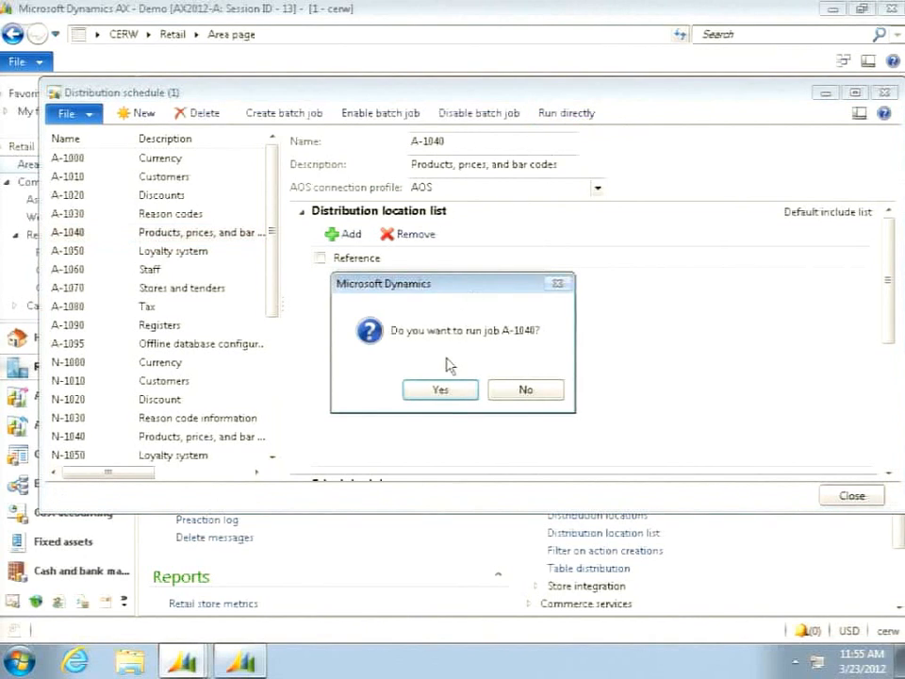
left_click(443, 391)
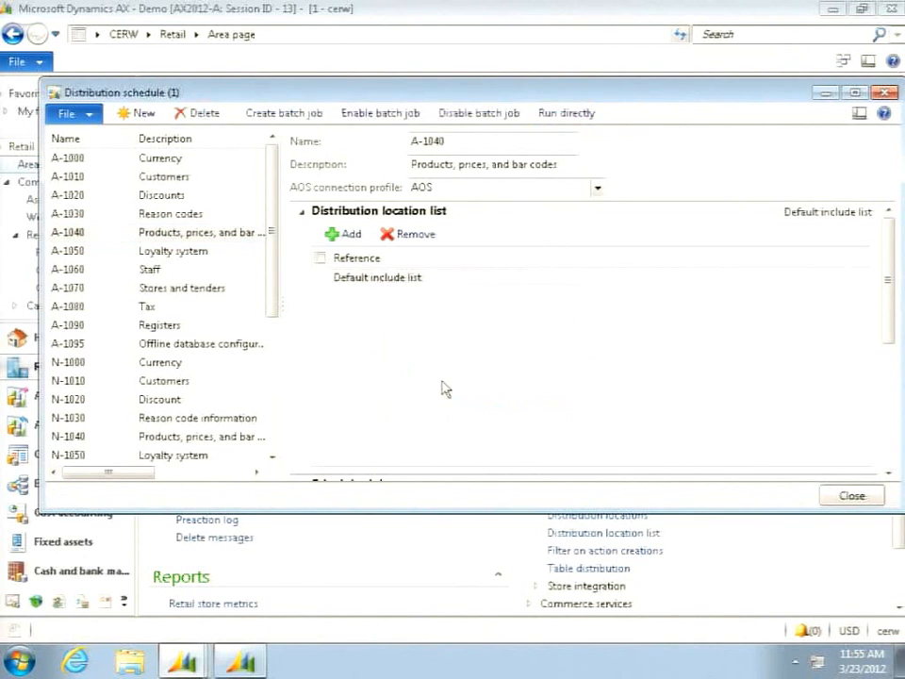
left_click(854, 496)
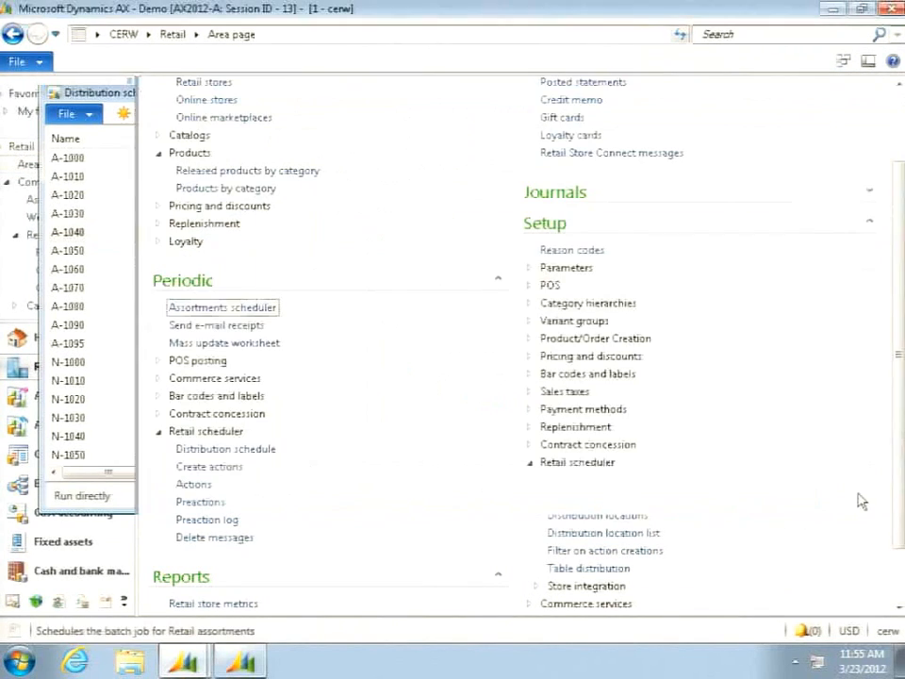
scroll(694, 496, "up", 2)
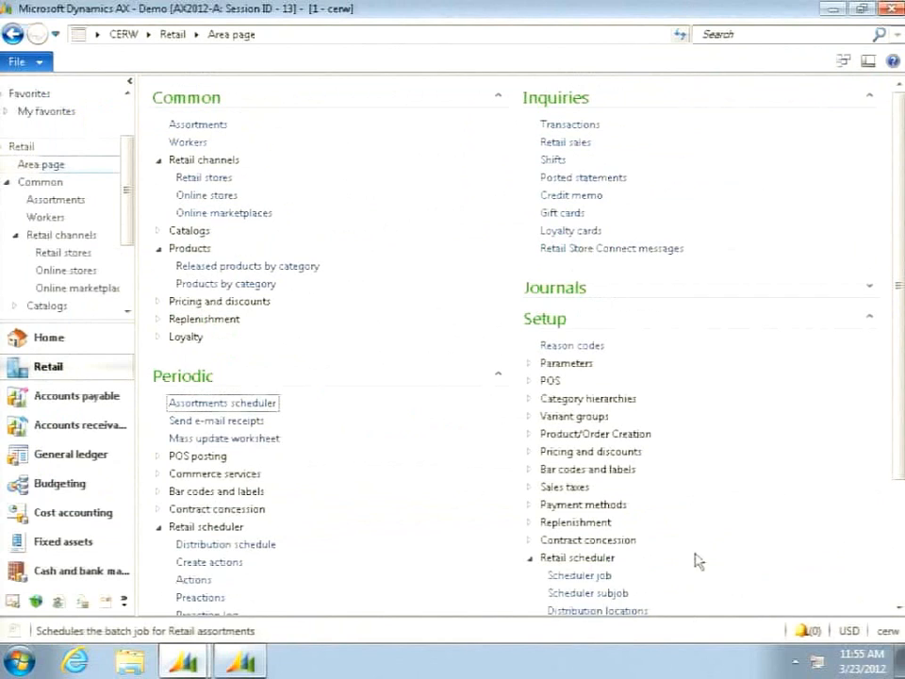
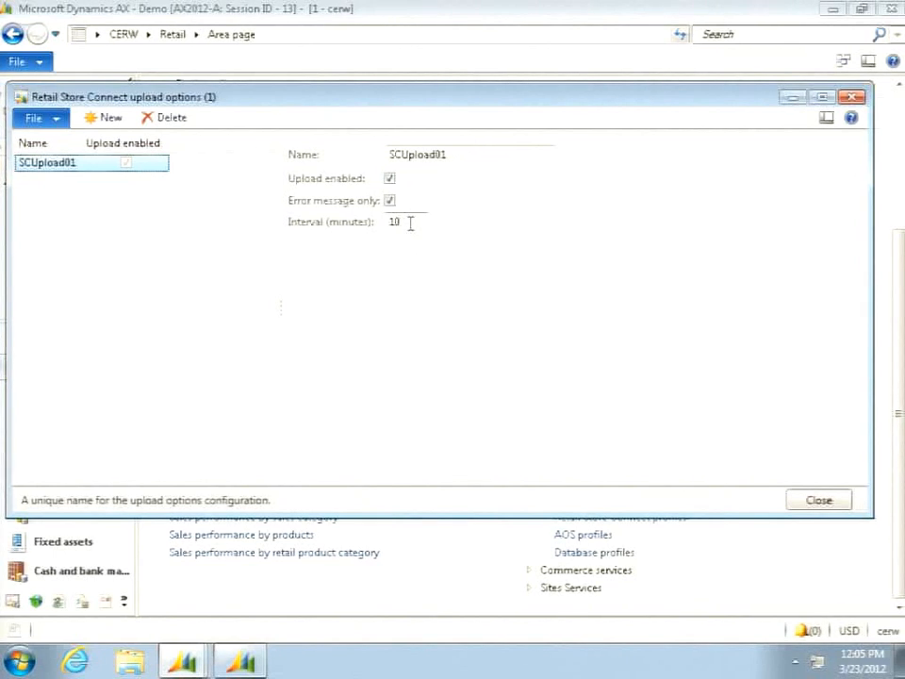
- Close the upload options form, review the transaction service profile and upload options assigned to the AX2012-A Retail Store Connect profile, and close it
left_click(818, 501)
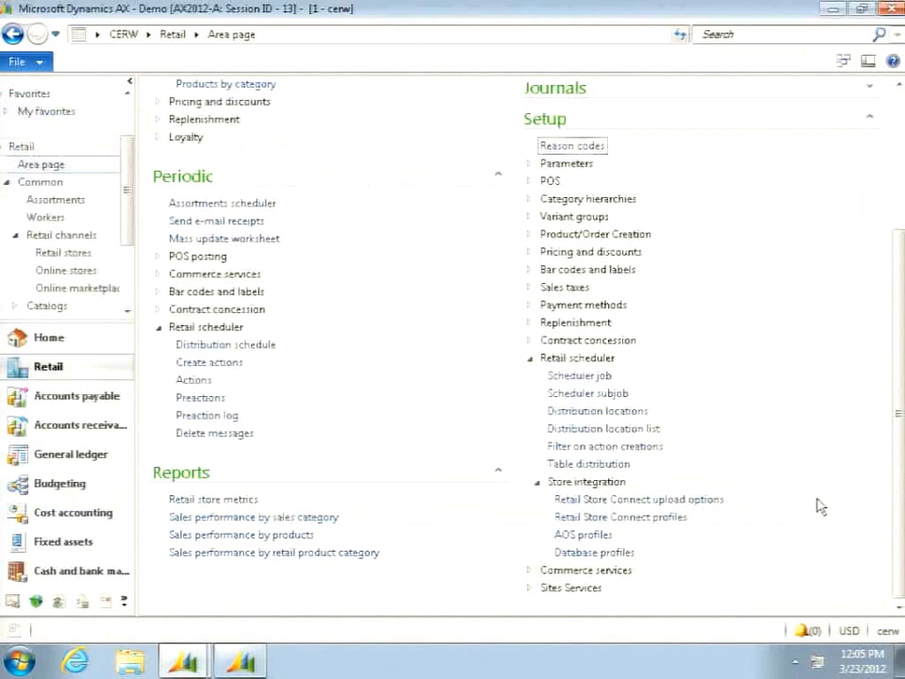
left_click(578, 518)
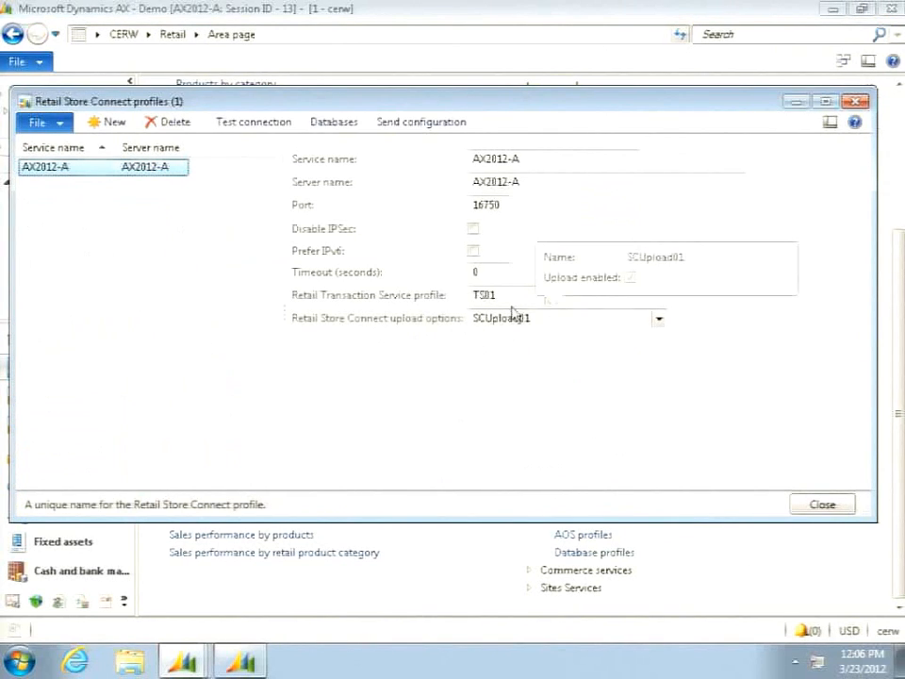
mouse_move(514, 295)
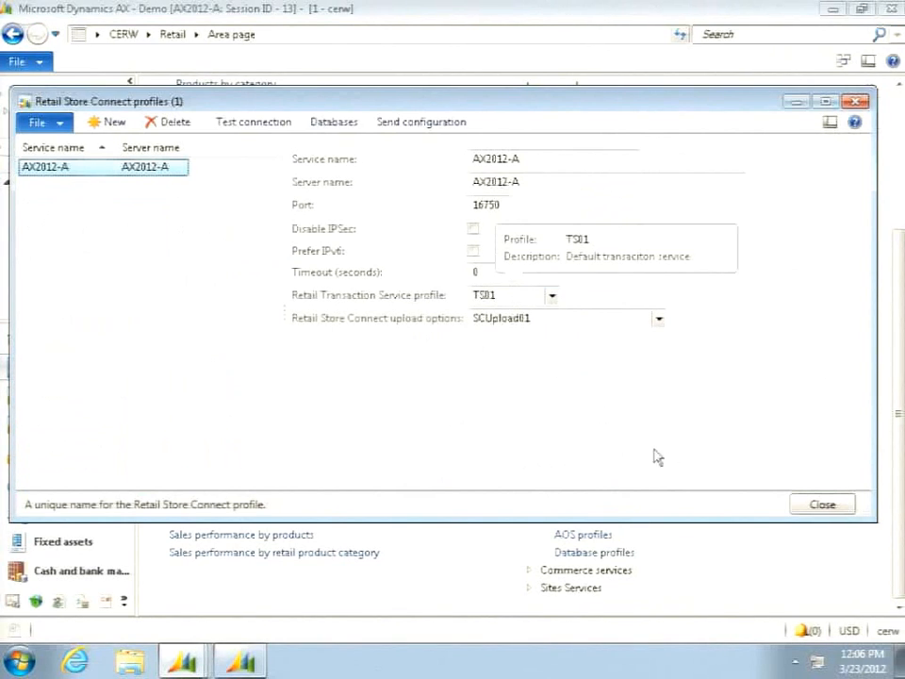
left_click(834, 512)
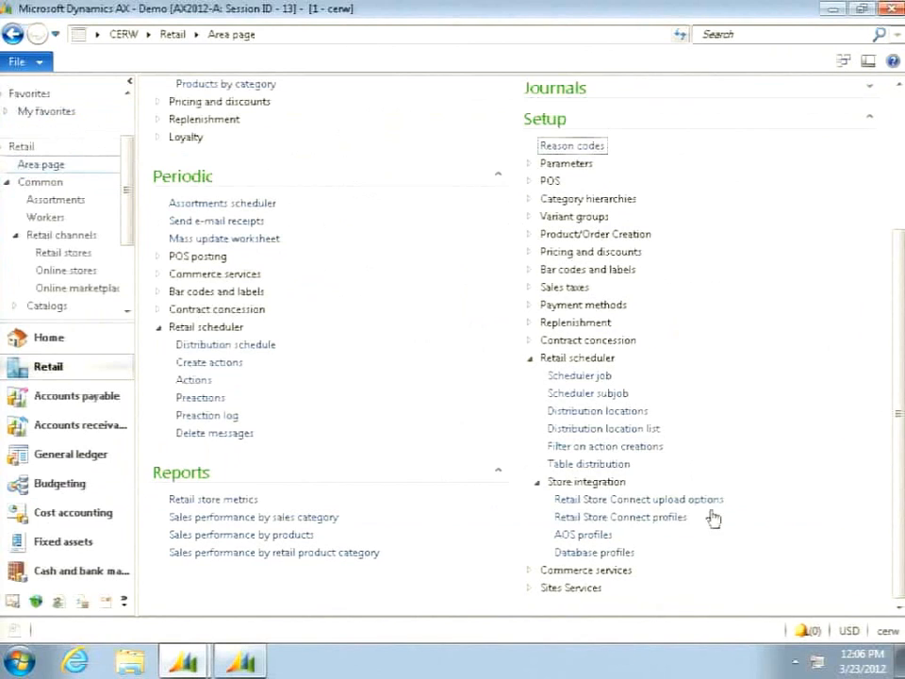
- Turn off "Error message only" for the SCUpload01 Retail Store Connect upload options, and close the form
left_click(642, 502)
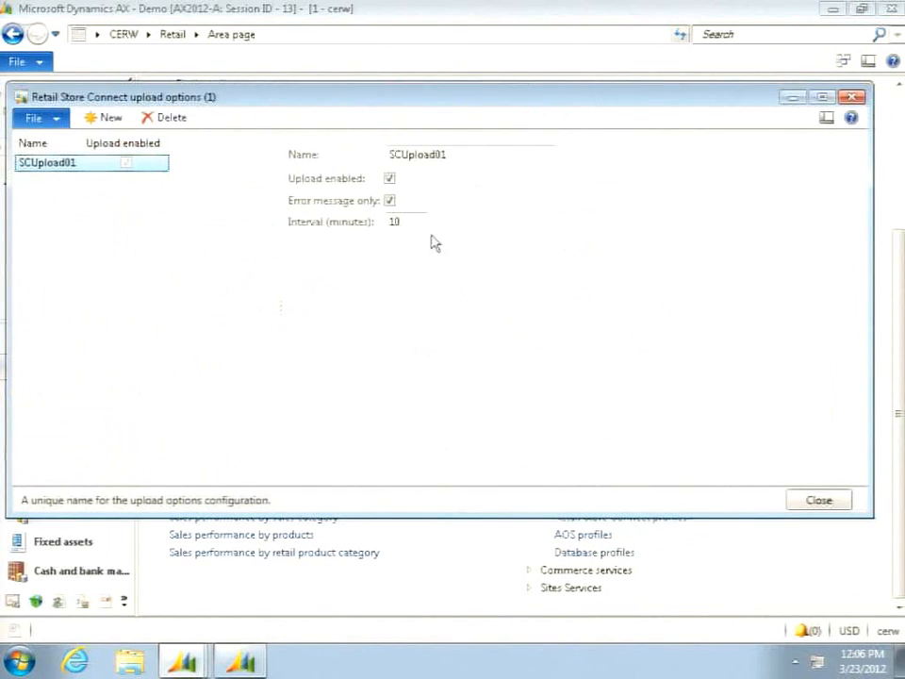
left_click(390, 202)
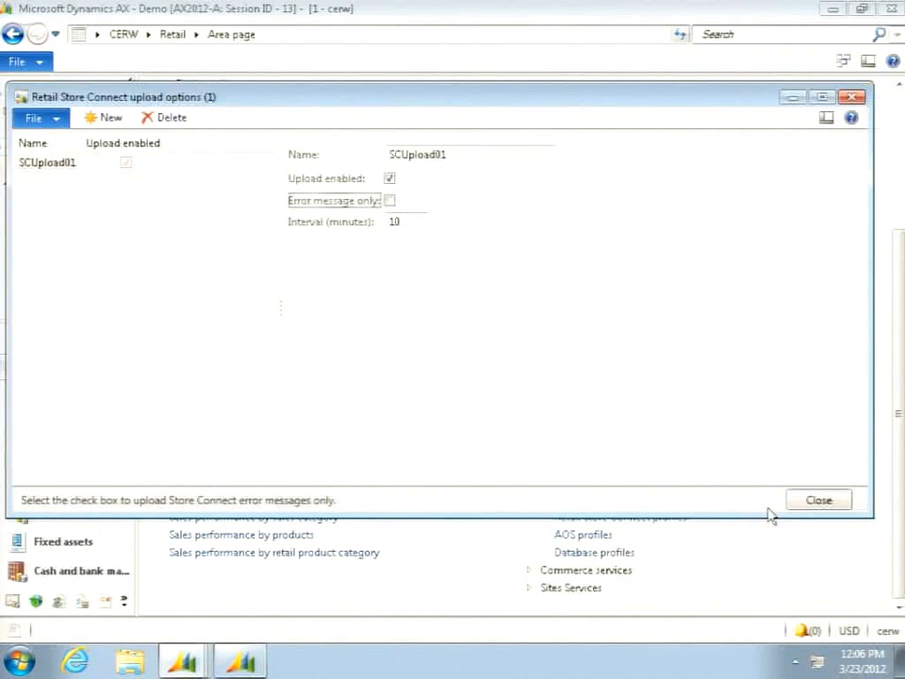
left_click(818, 502)
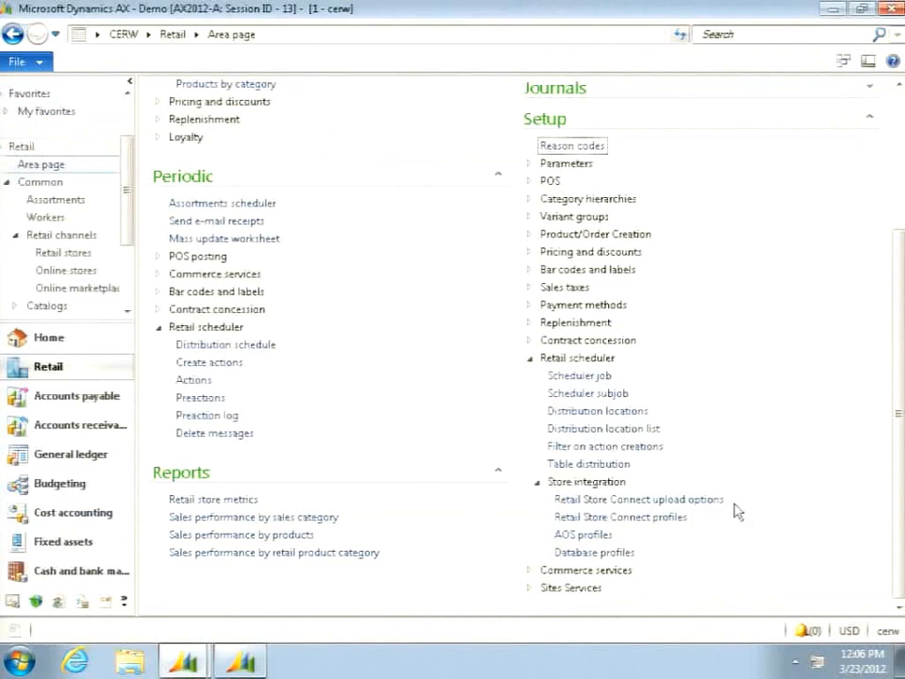
- Send the configuration of the AX2012-A Retail Store Connect profile to its instance, and close the message and the profiles form
left_click(655, 516)
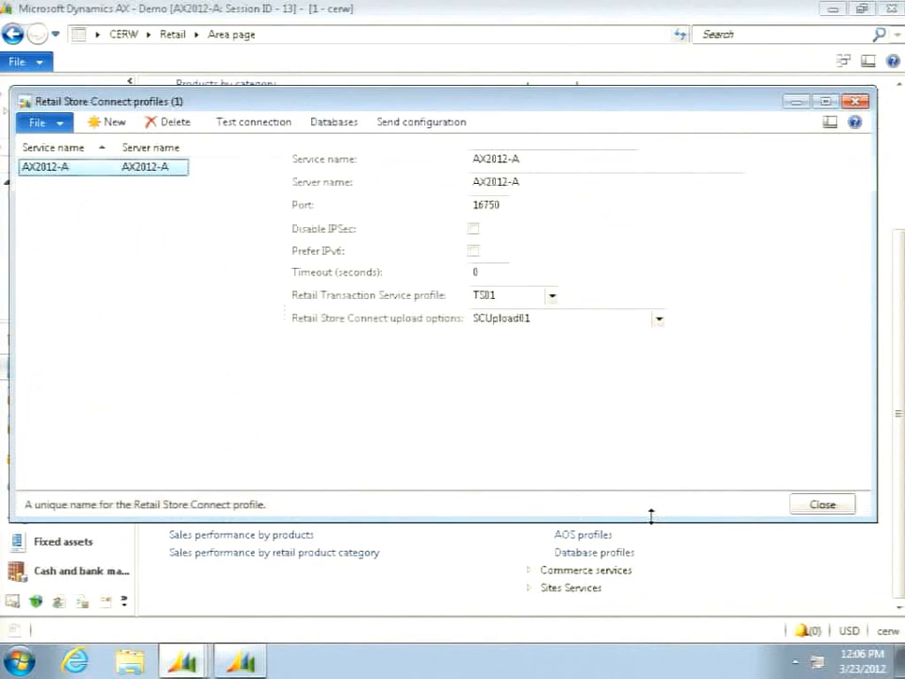
left_click(426, 124)
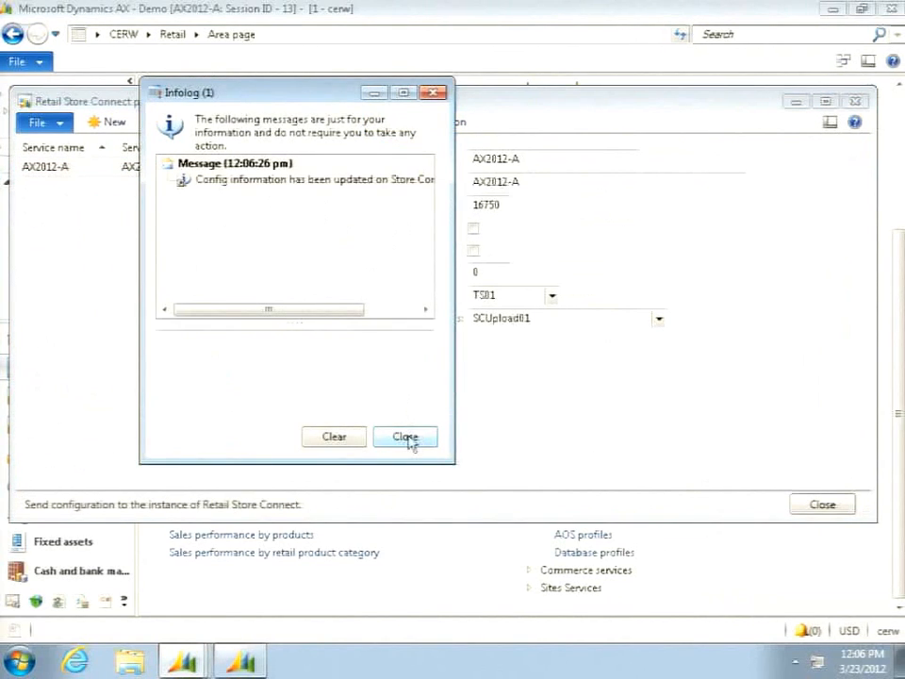
left_click(408, 439)
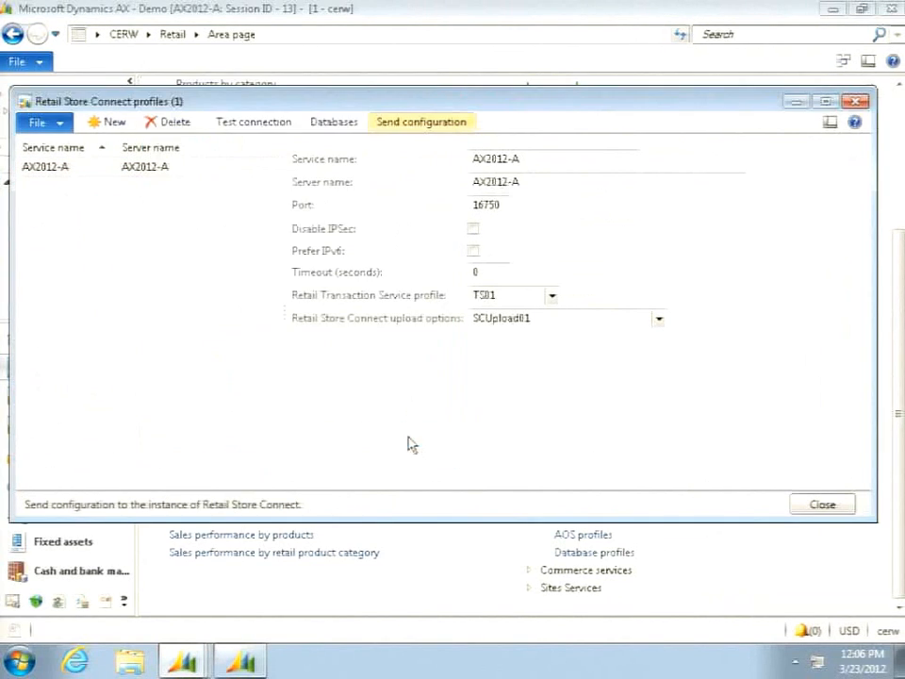
left_click(822, 504)
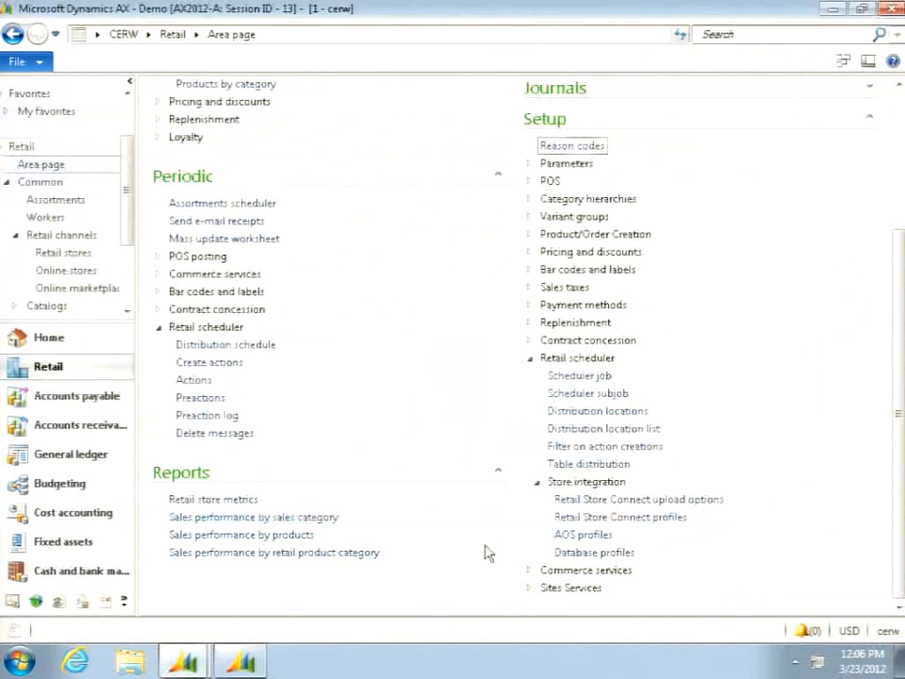
- Switch to Retail Store Connect Settings, restart the AX2012-A service by stopping and starting it, and close the settings
left_click(21, 657)
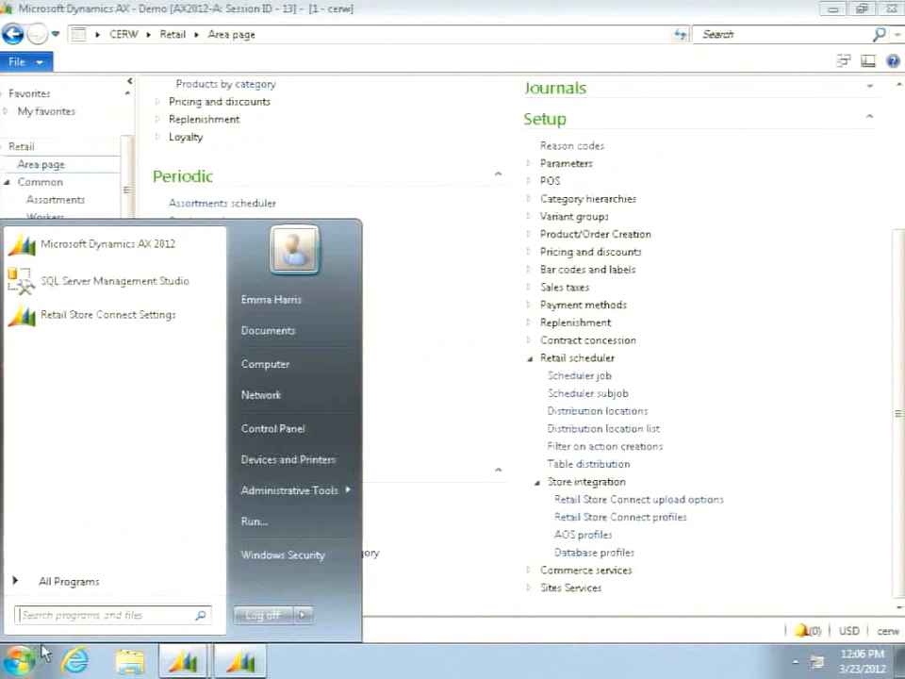
left_click(107, 316)
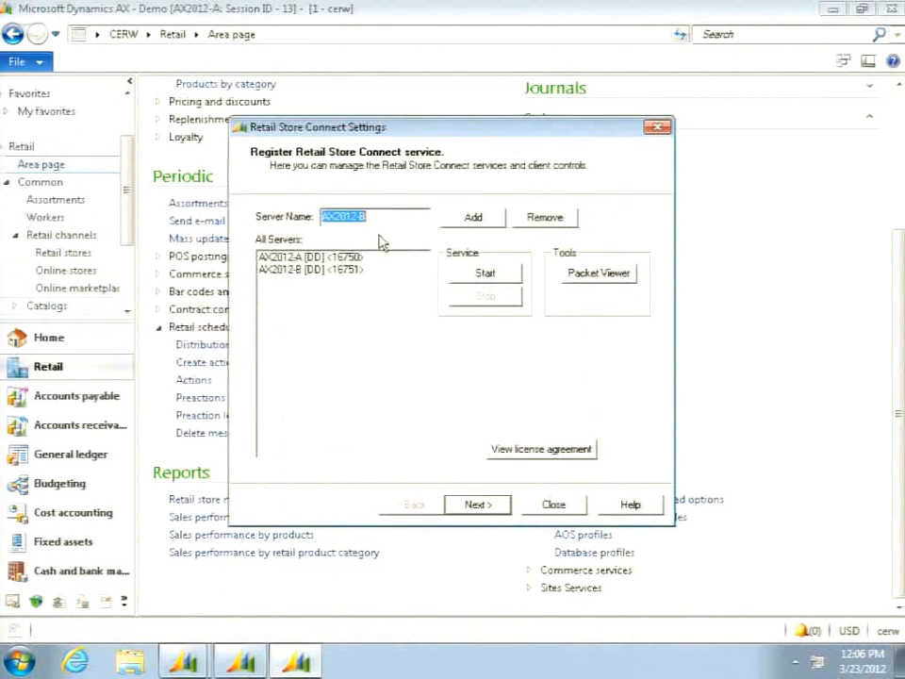
left_click(321, 256)
left_click(485, 296)
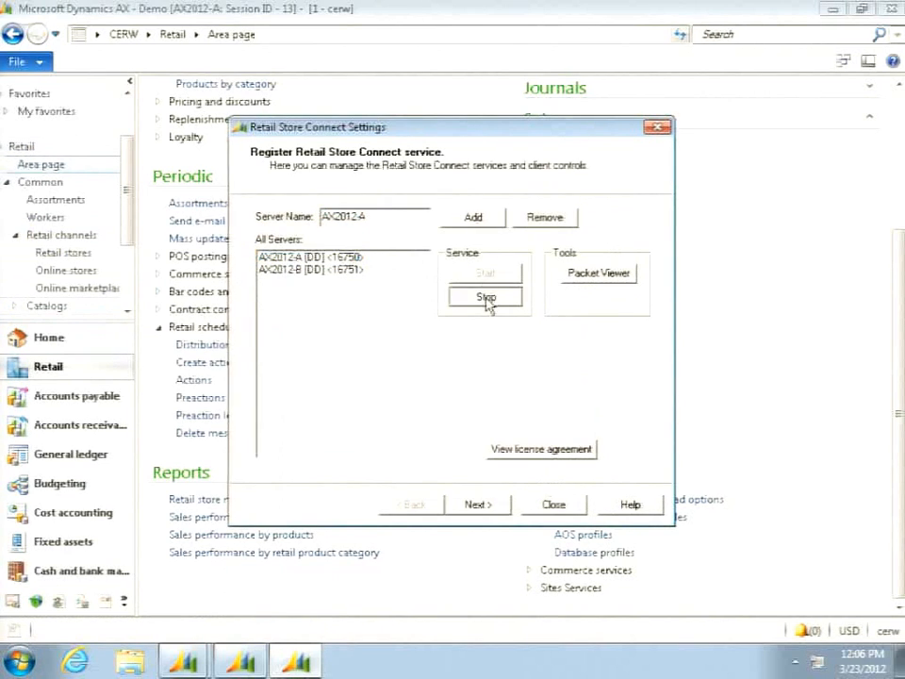
left_click(343, 257)
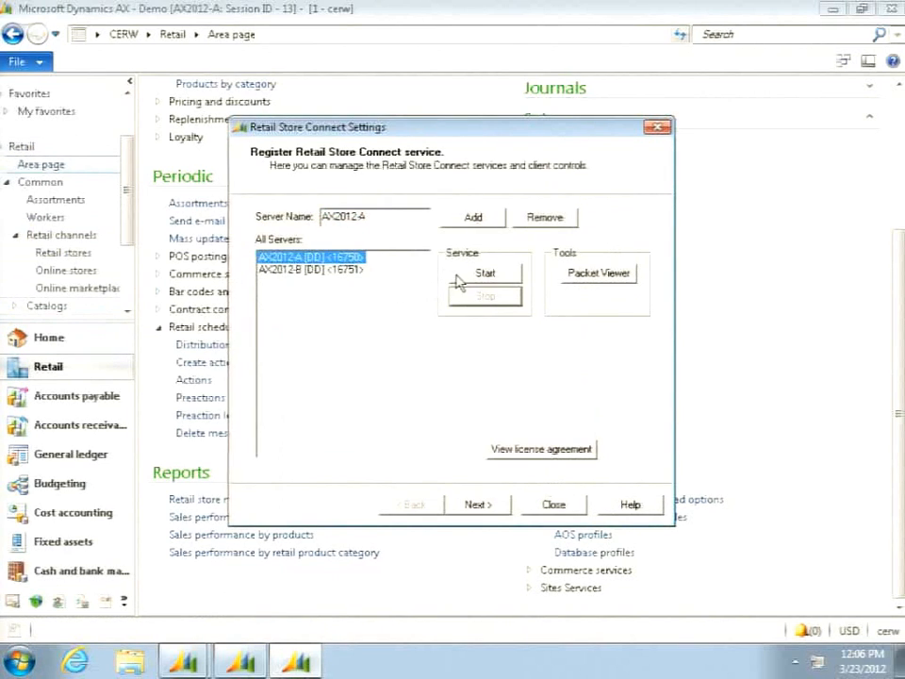
left_click(472, 275)
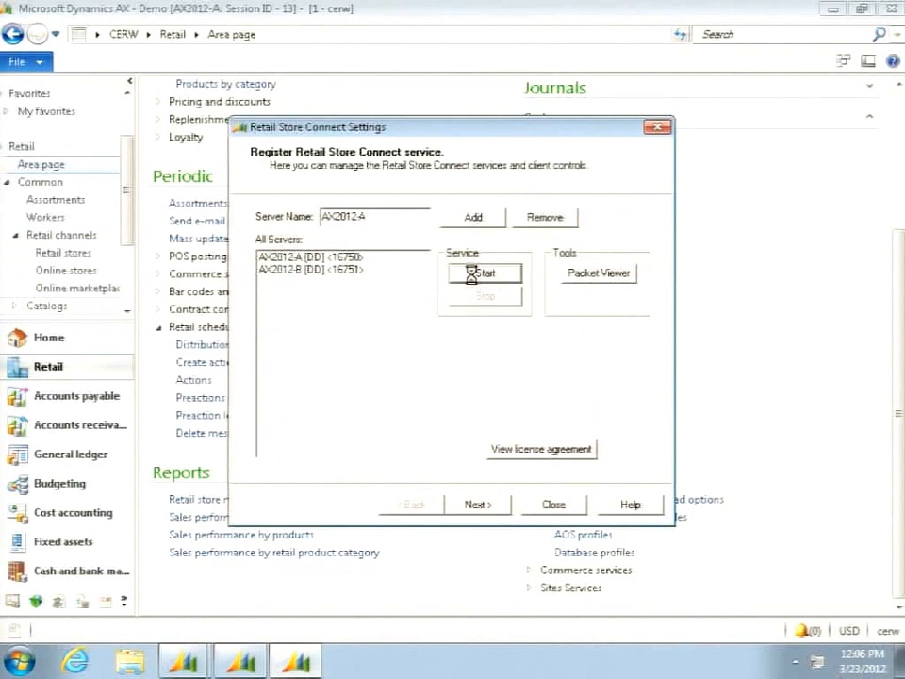
left_click(553, 506)
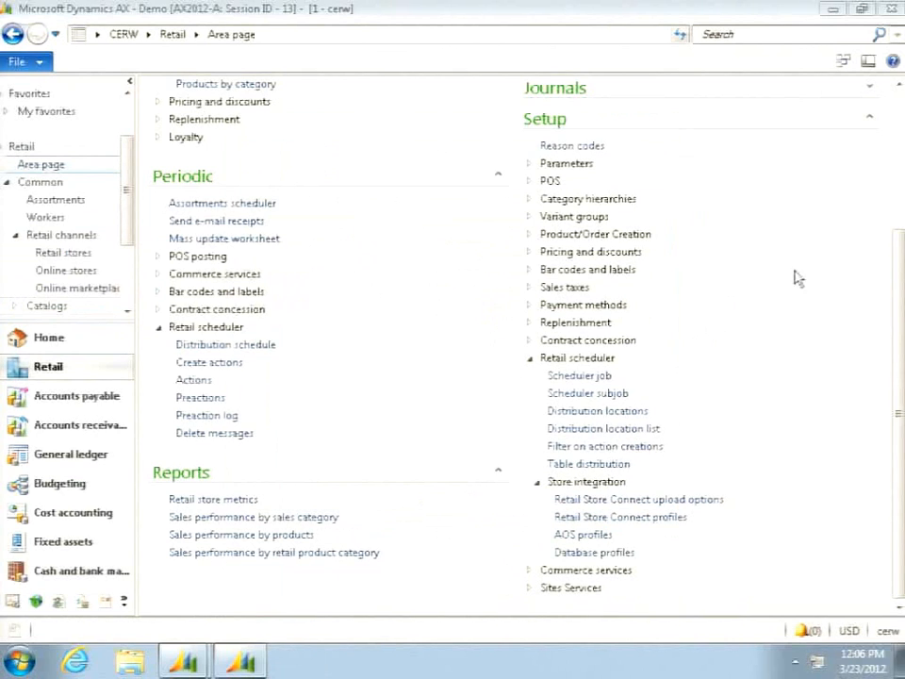
- Open the Retail Store Connect messages inquiry, filter it to errors only, and remove that filter again
scroll(790, 323, "up", 5)
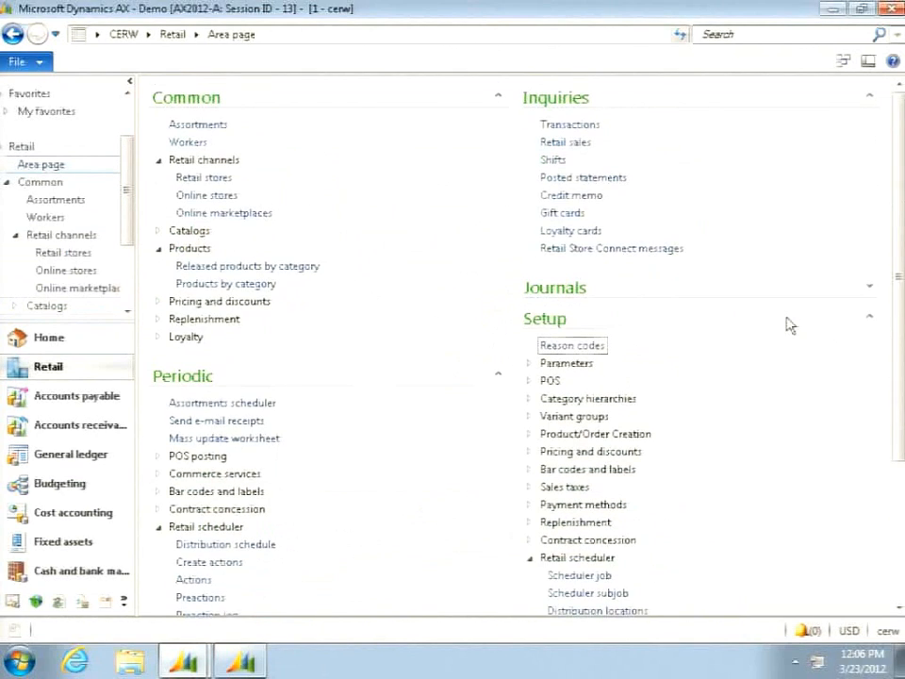
left_click(611, 249)
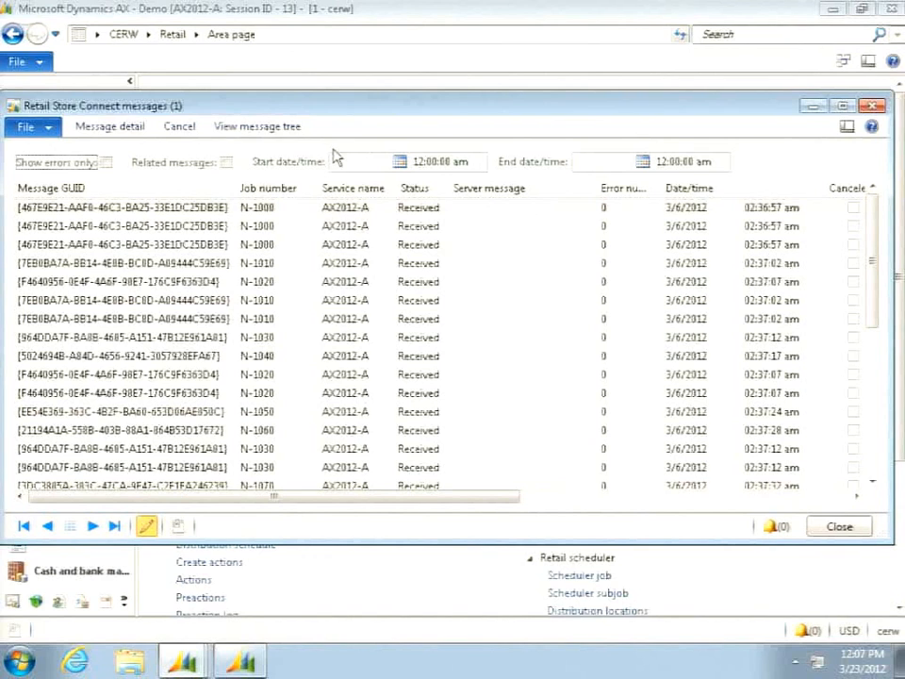
left_click(106, 162)
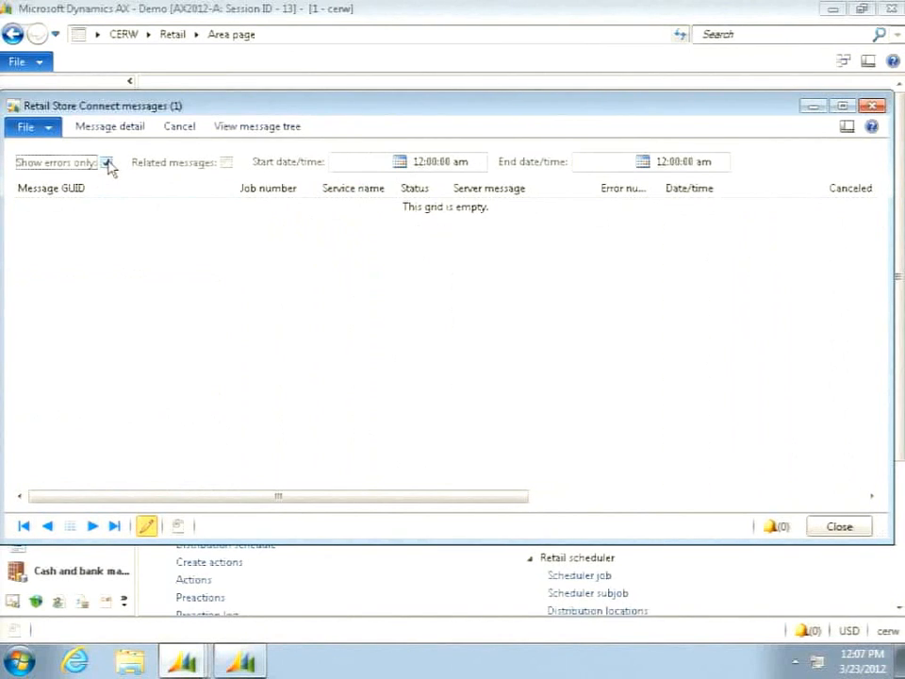
left_click(106, 162)
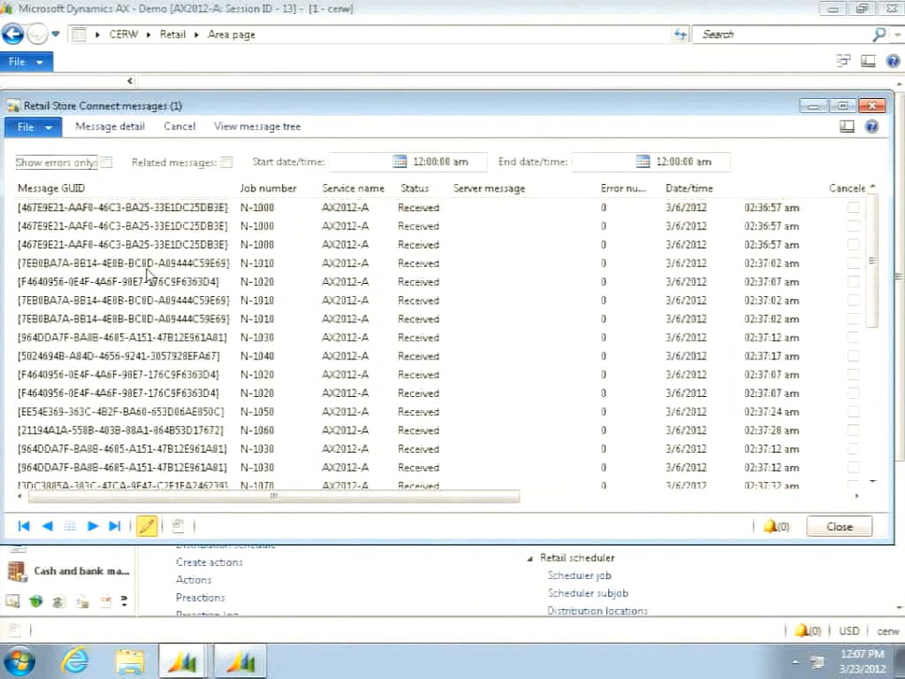
- Show only the messages related to the first N-1010 message, view their message tree, and close both forms
left_click(147, 267)
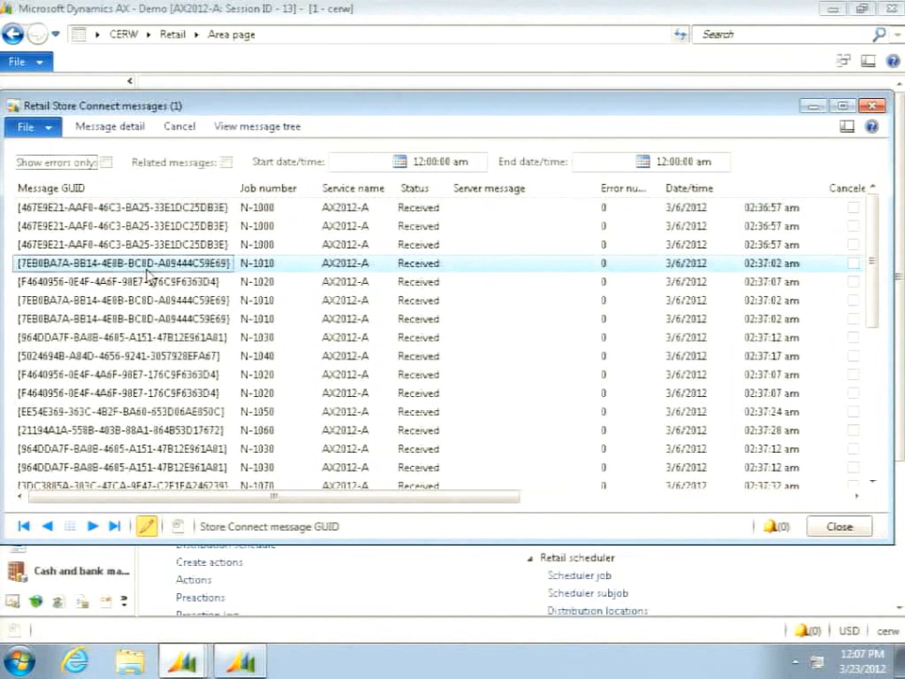
left_click(227, 162)
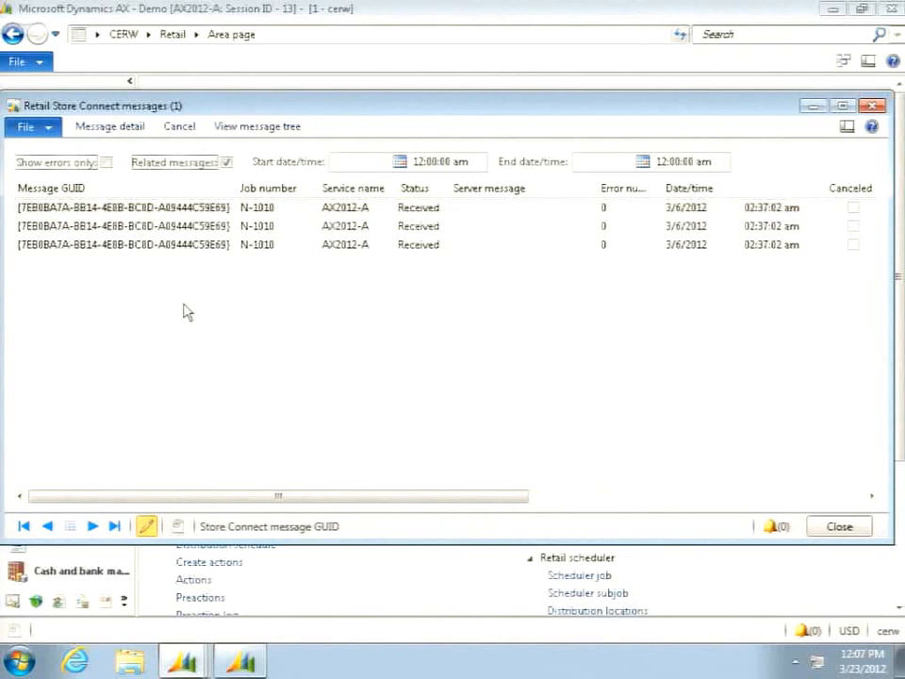
left_click(251, 128)
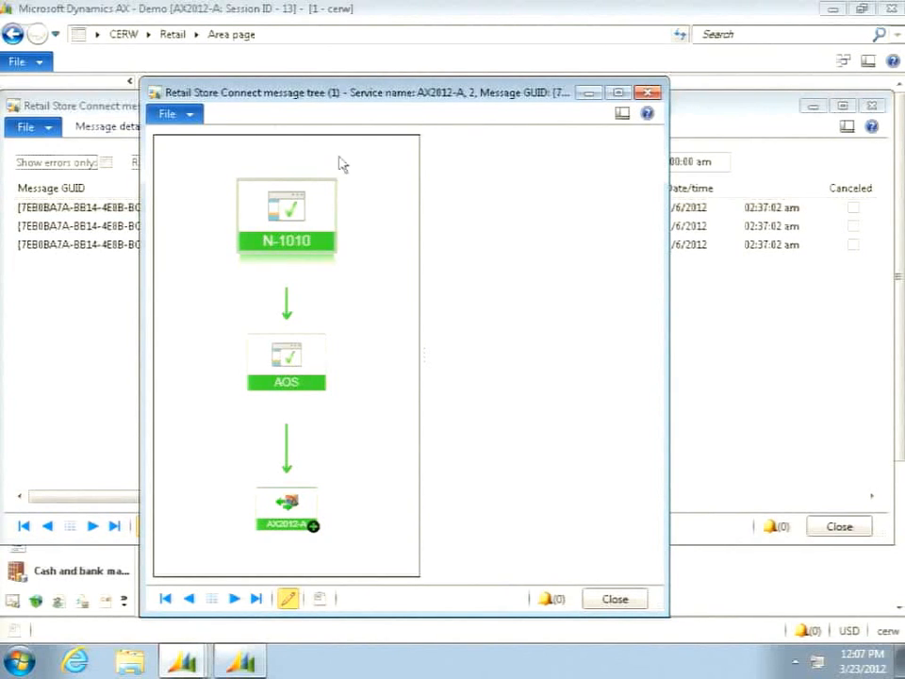
left_click(626, 606)
left_click(853, 533)
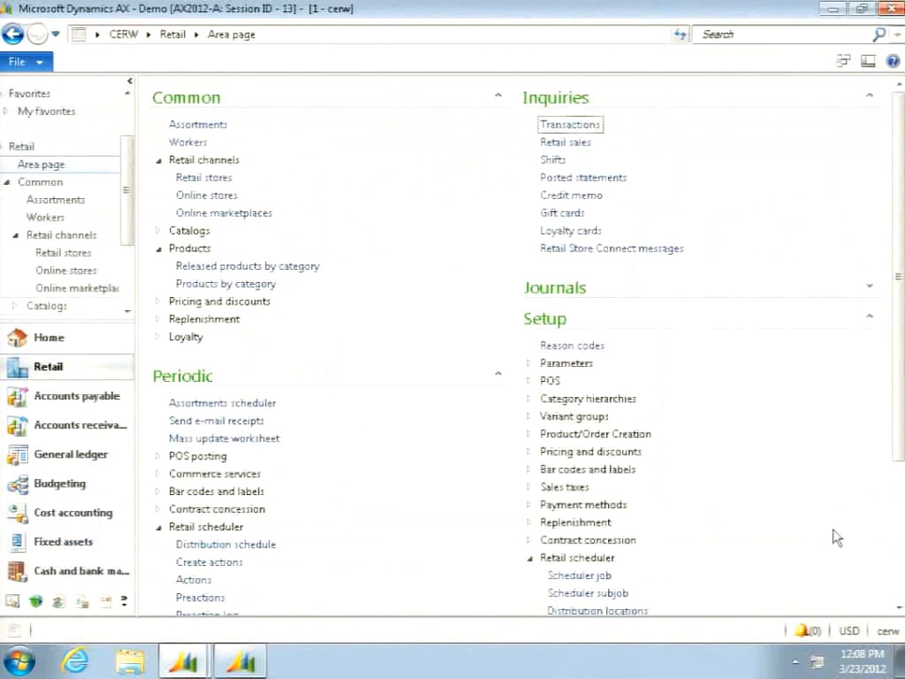
- Open the scheduler log of job A-1040 from the distribution schedule, and view the message tree of its run
scroll(317, 591, "down", 2)
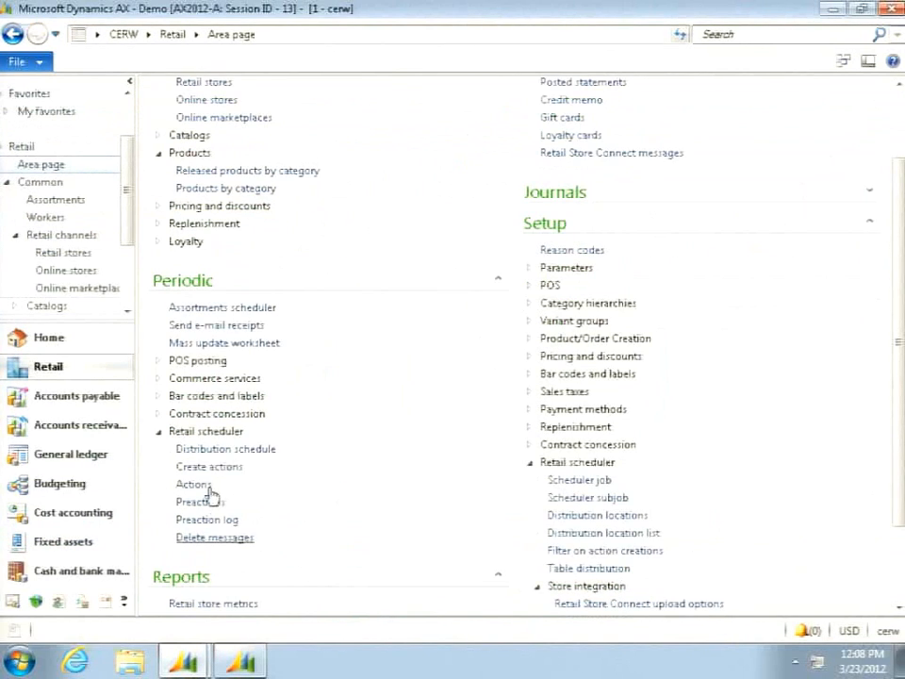
left_click(215, 449)
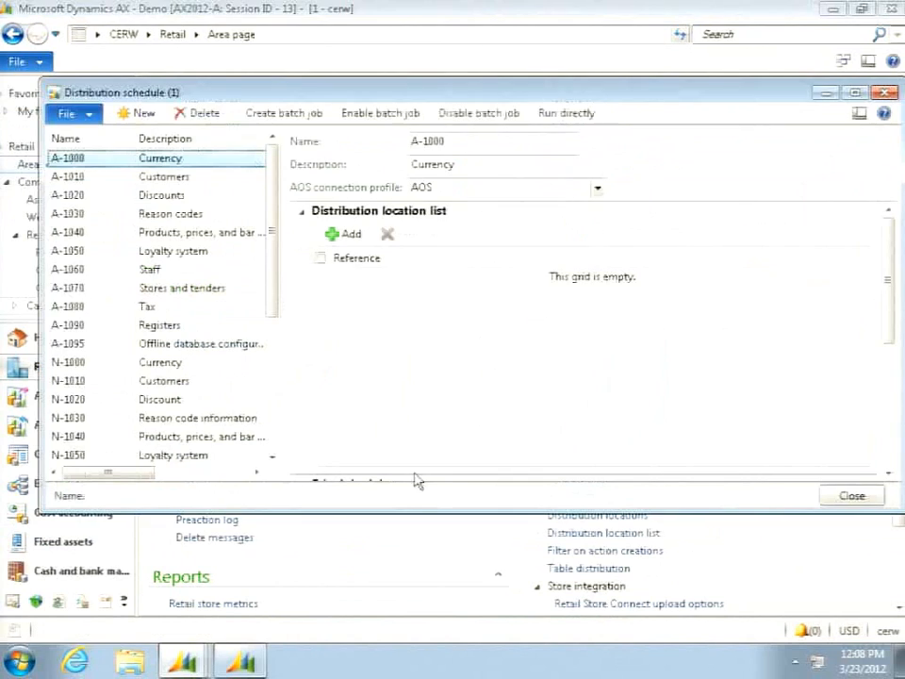
left_click(86, 233)
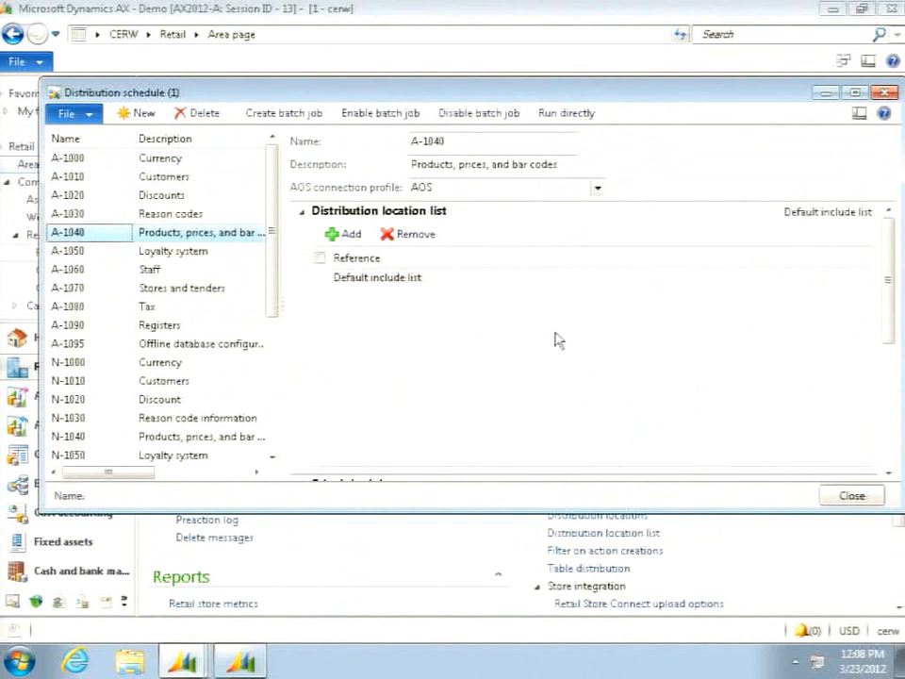
left_click_drag(890, 269, 885, 365)
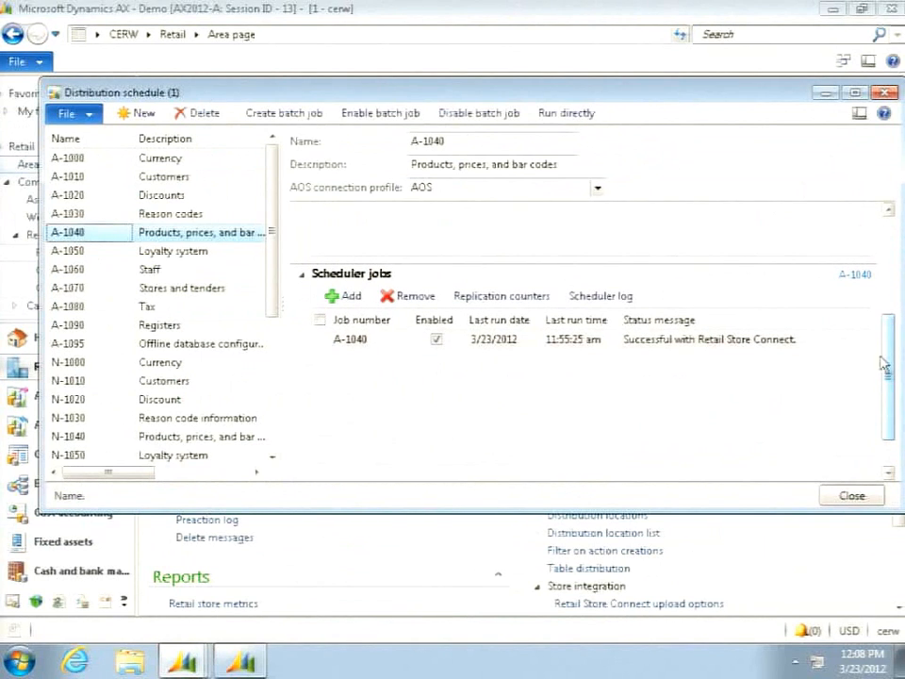
left_click(601, 297)
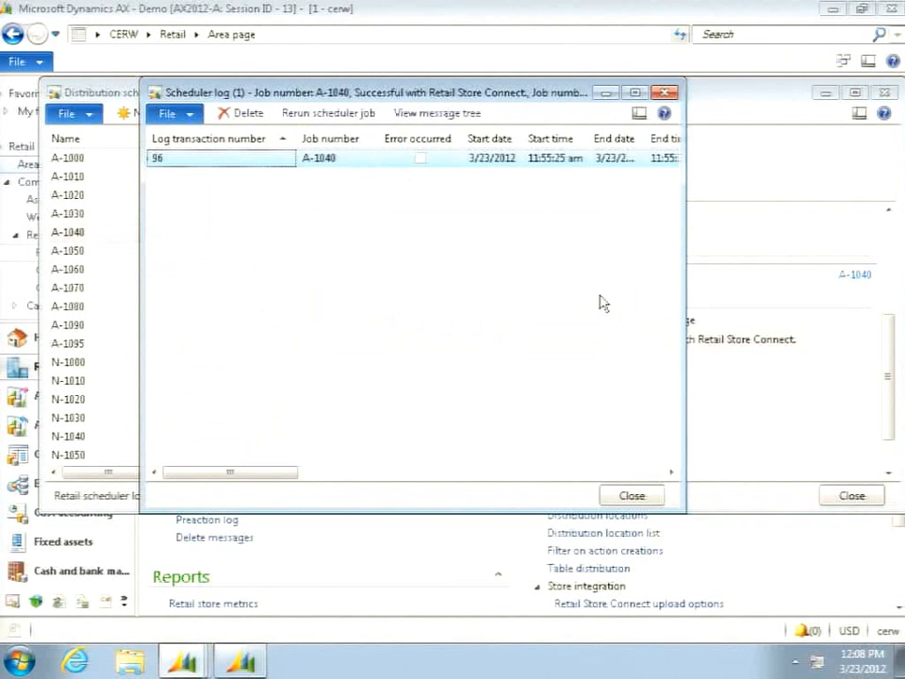
left_click(429, 115)
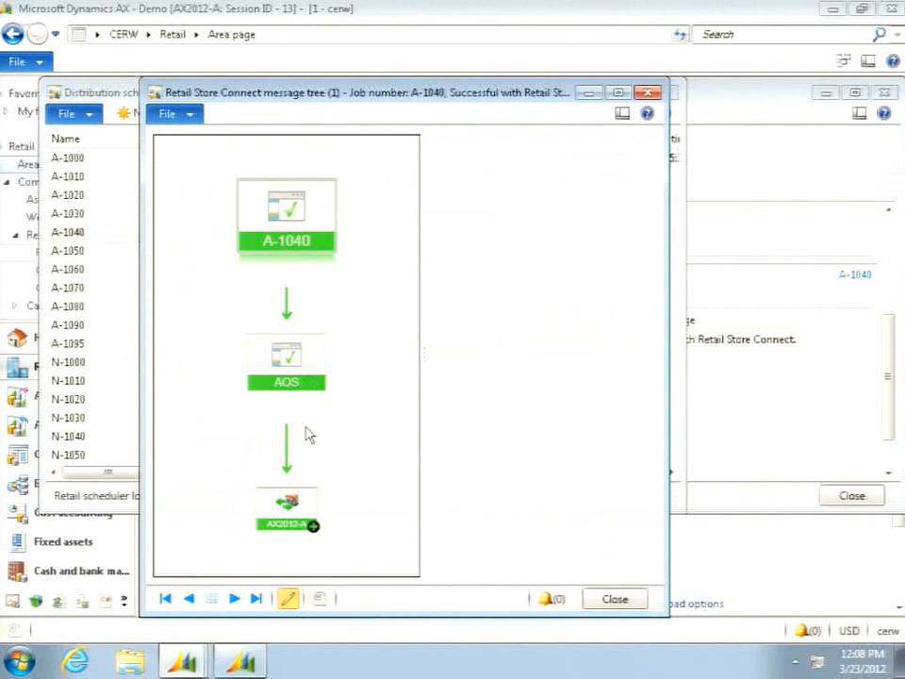
- Expand the AX2012-A node in the A-1040 message tree, and examine the finish time and details down to the NewYork database
left_click(312, 527)
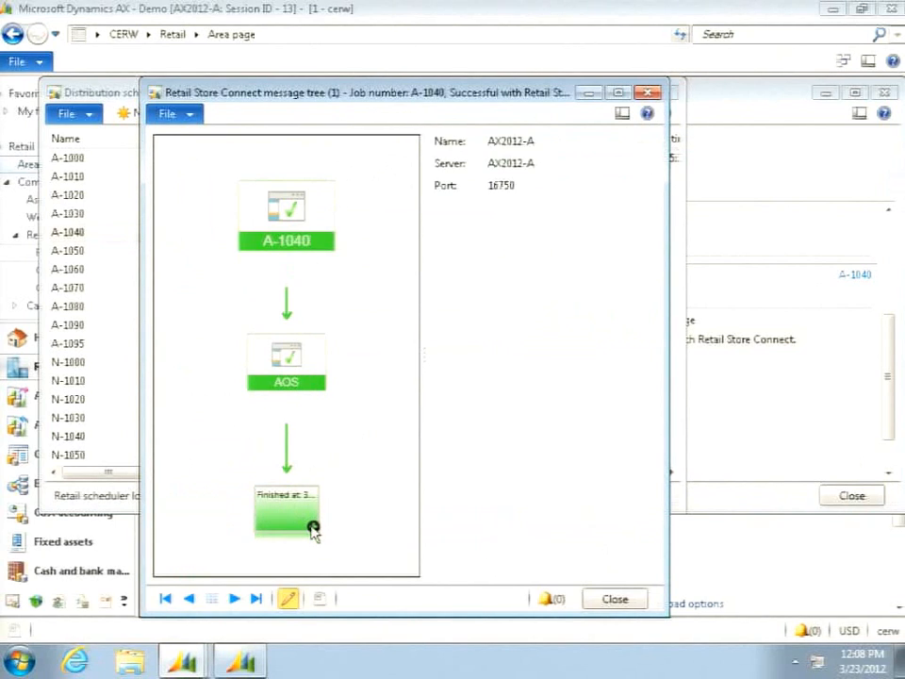
left_click(313, 526)
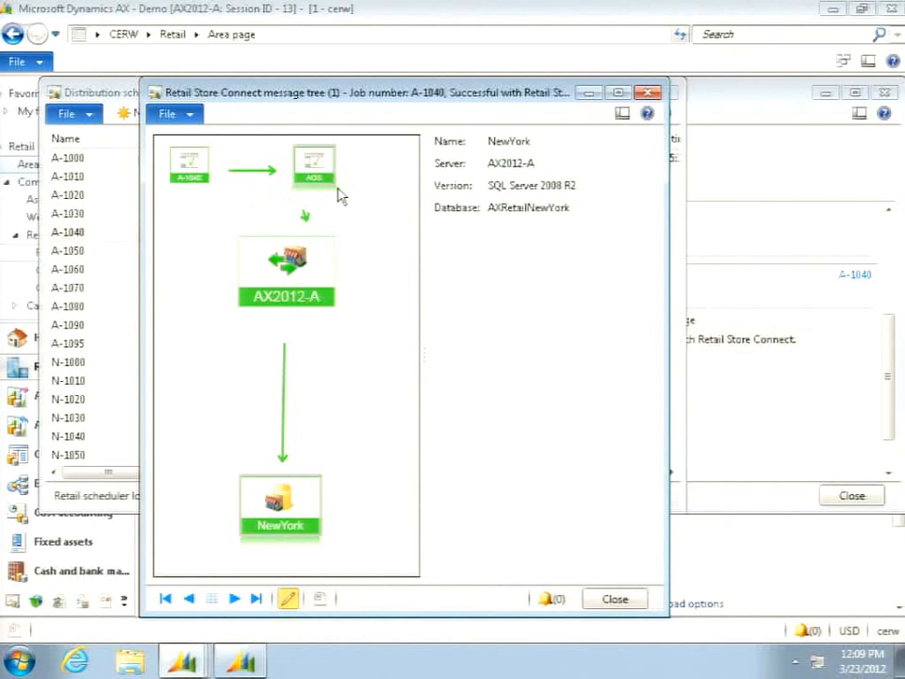
mouse_move(313, 252)
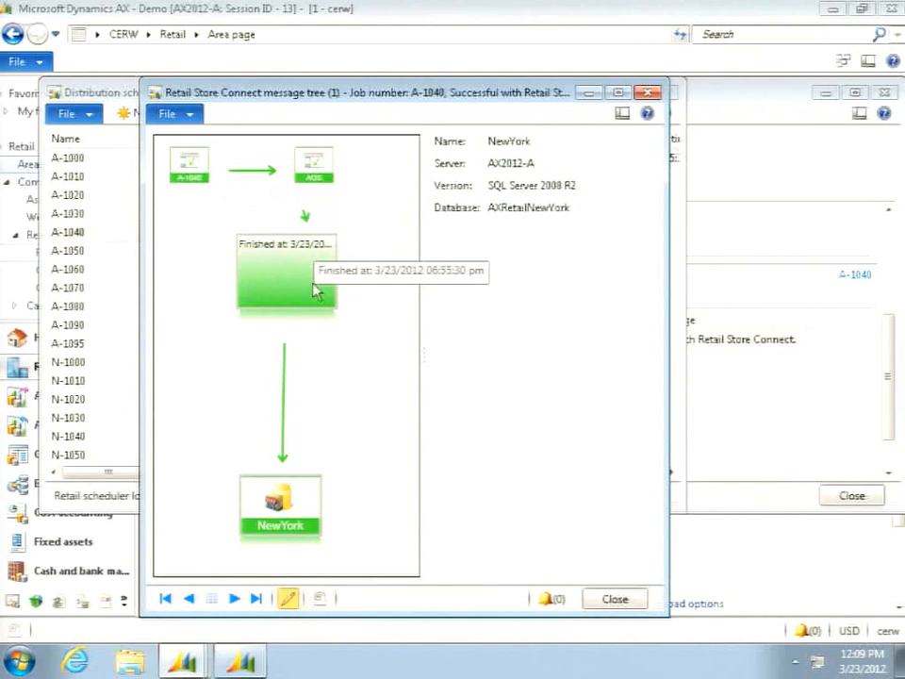
mouse_move(316, 485)
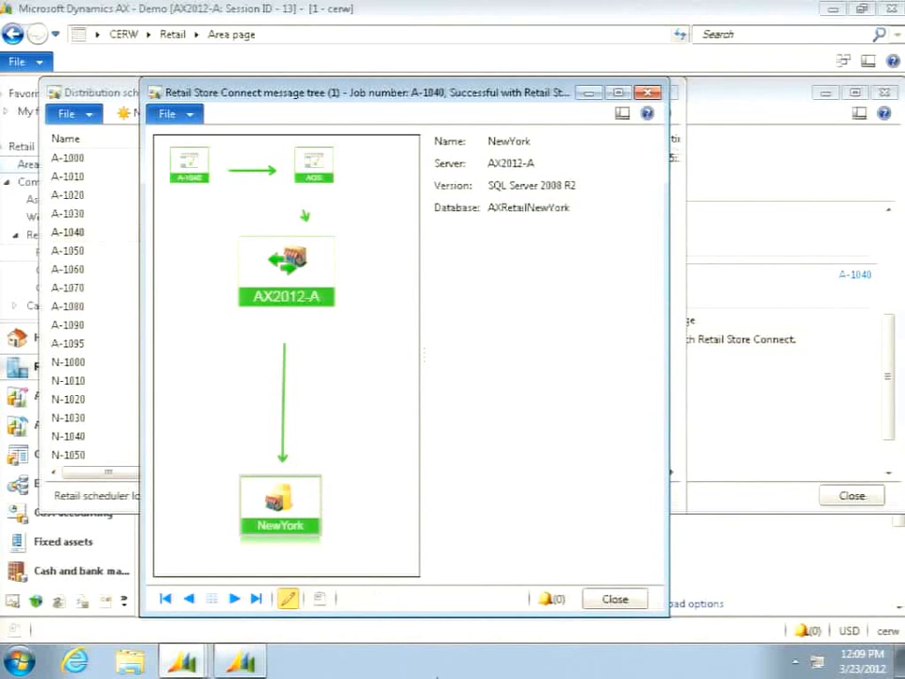
- Close the A-1040 message tree, its scheduler log and the distribution schedule
left_click(614, 599)
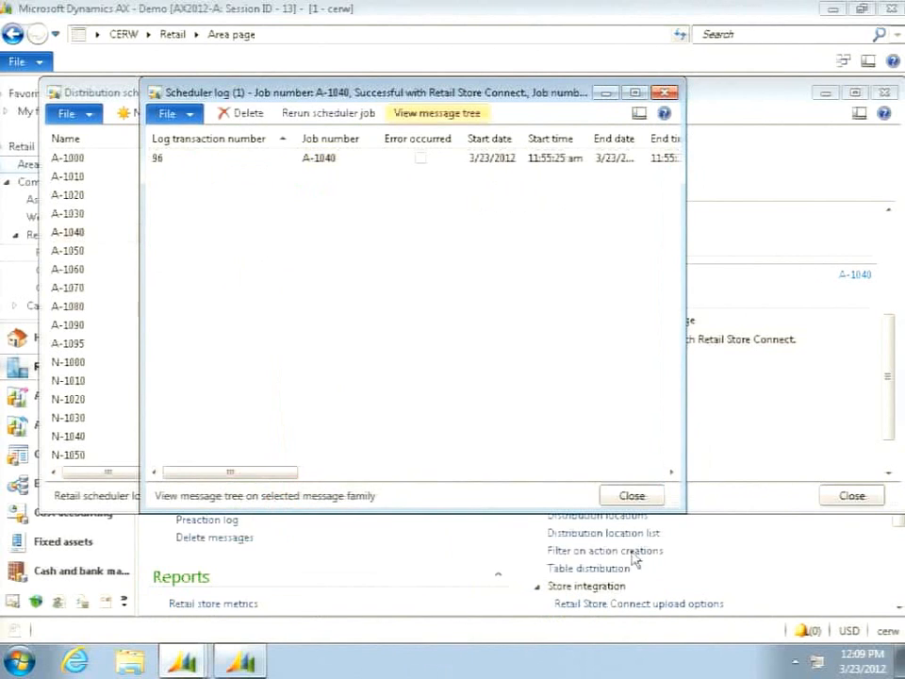
left_click(629, 495)
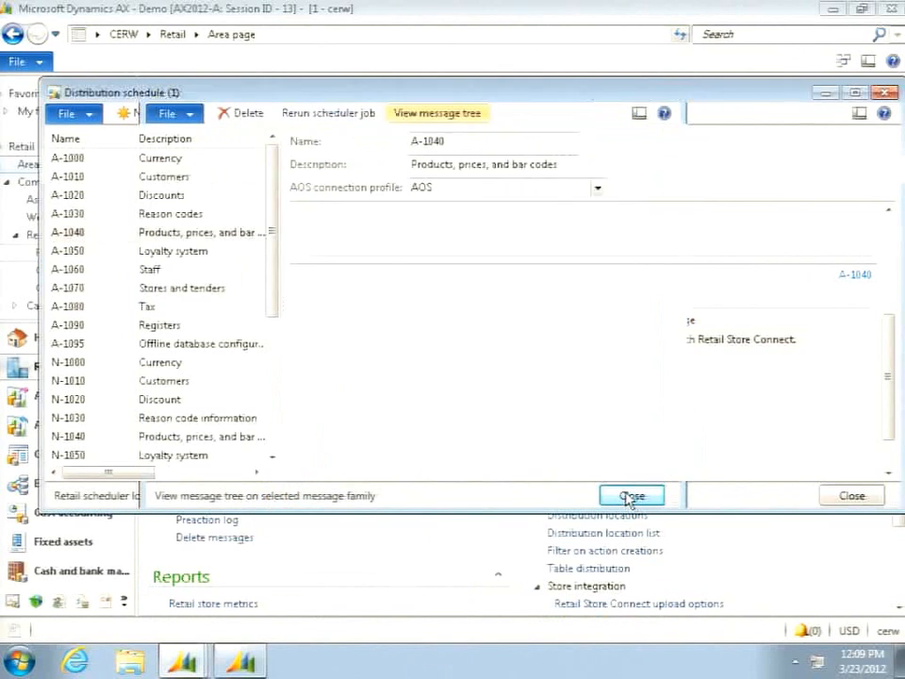
left_click(855, 498)
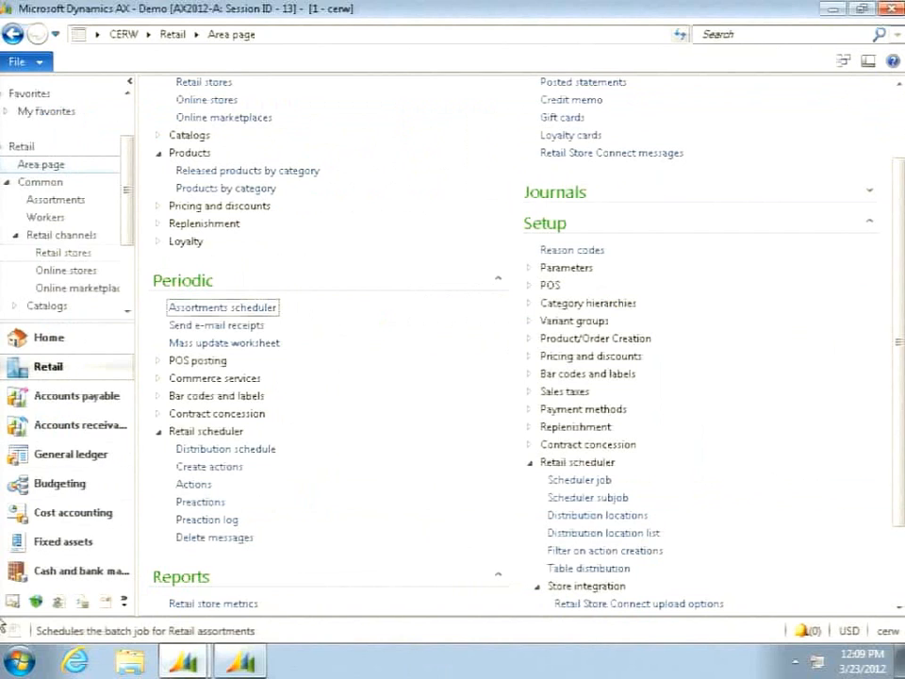
left_click(236, 662)
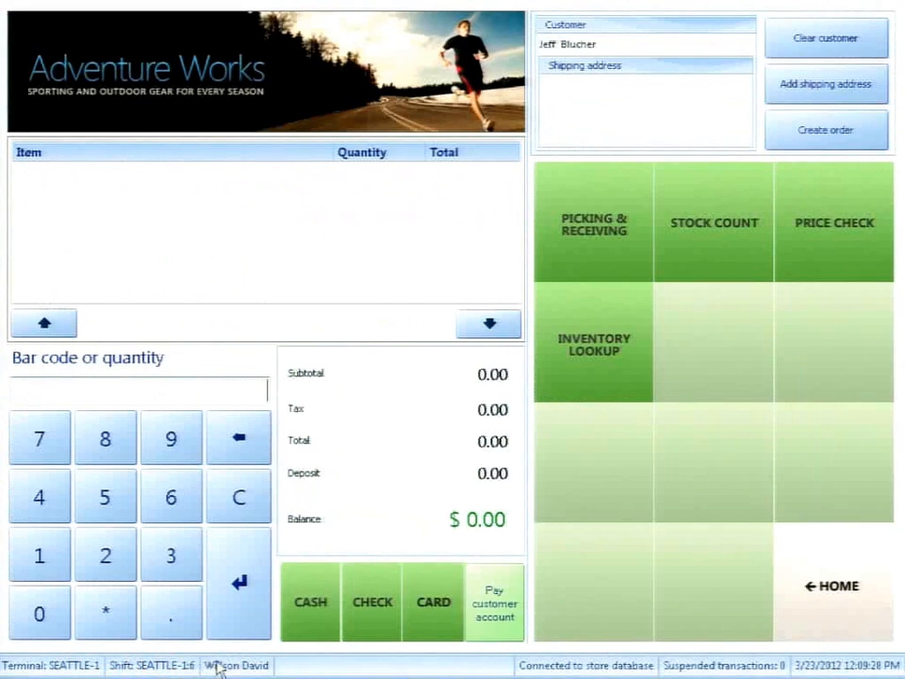
left_click(826, 603)
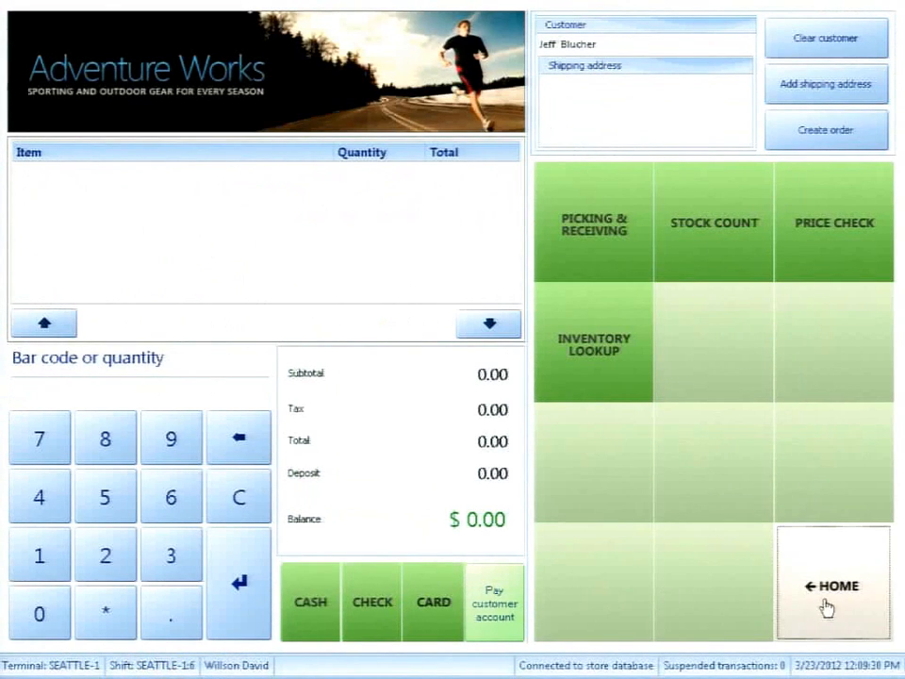
key("alt+Tab")
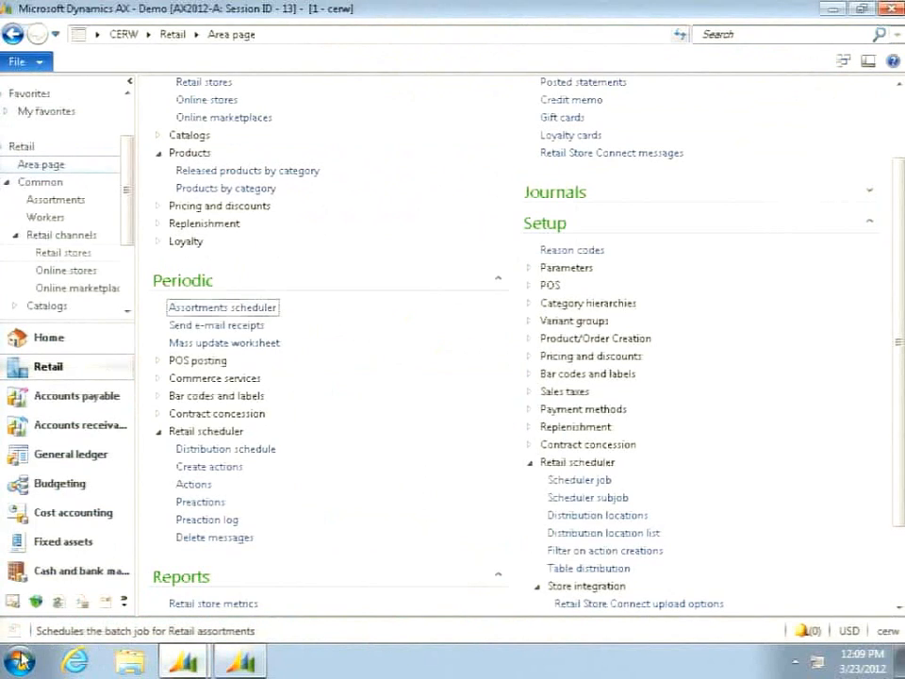
- Open Retail Store Connect Settings and view the service properties of the AX2012-A server
left_click(20, 659)
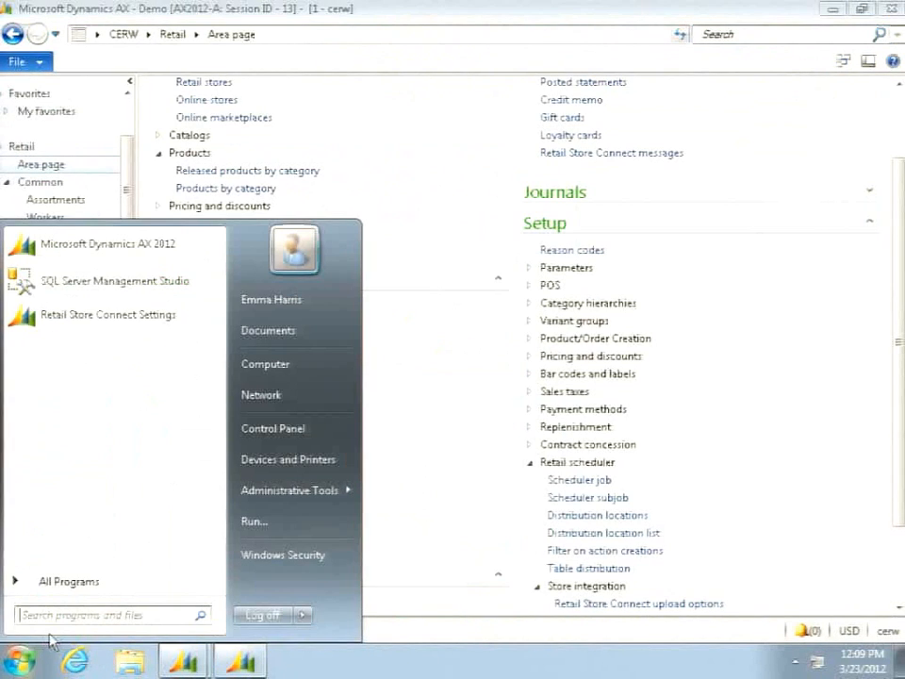
left_click(125, 317)
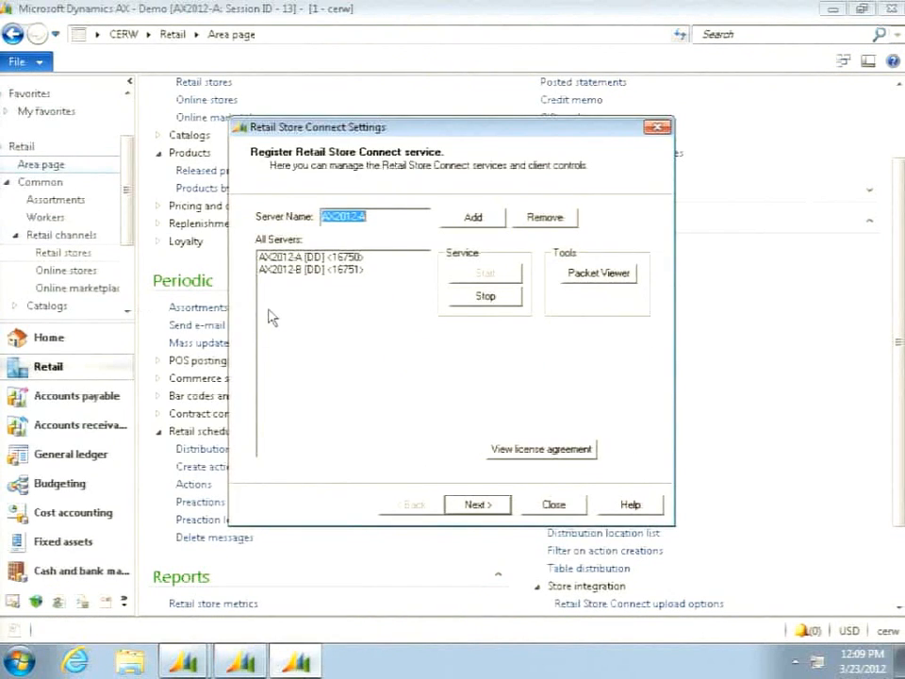
left_click(318, 258)
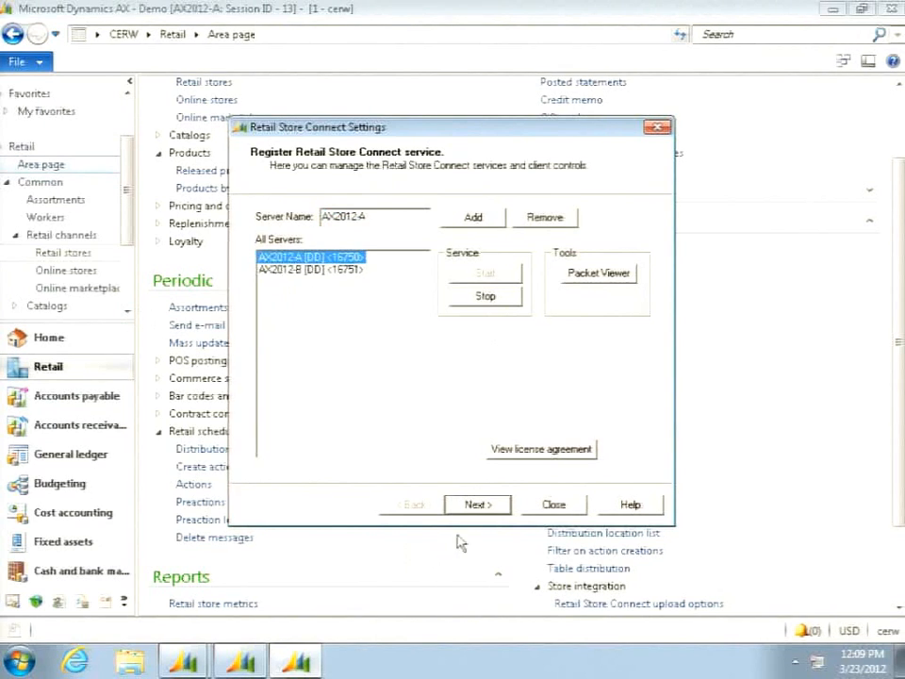
left_click(482, 506)
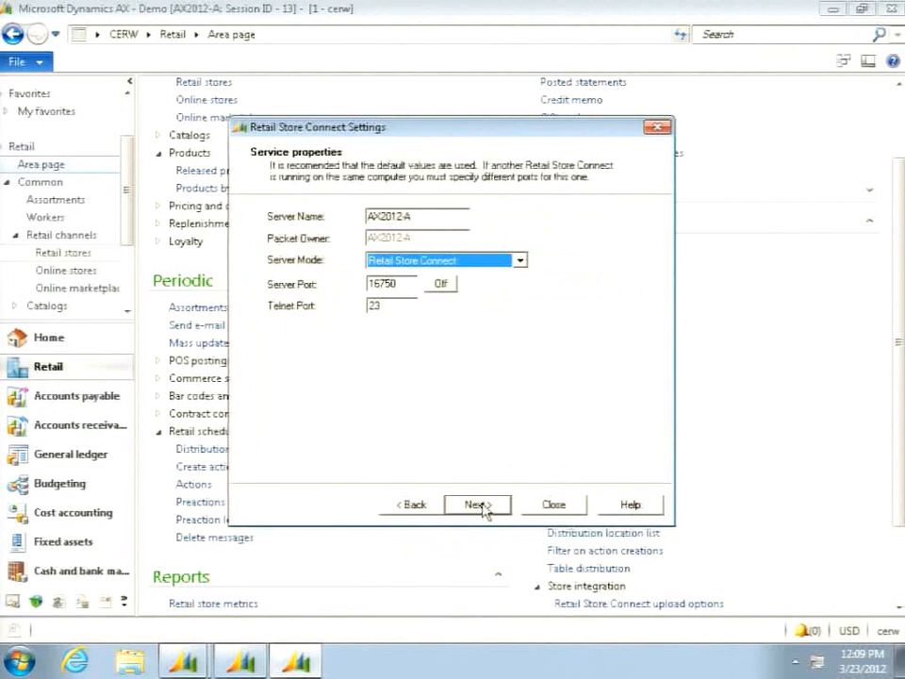
left_click(484, 509)
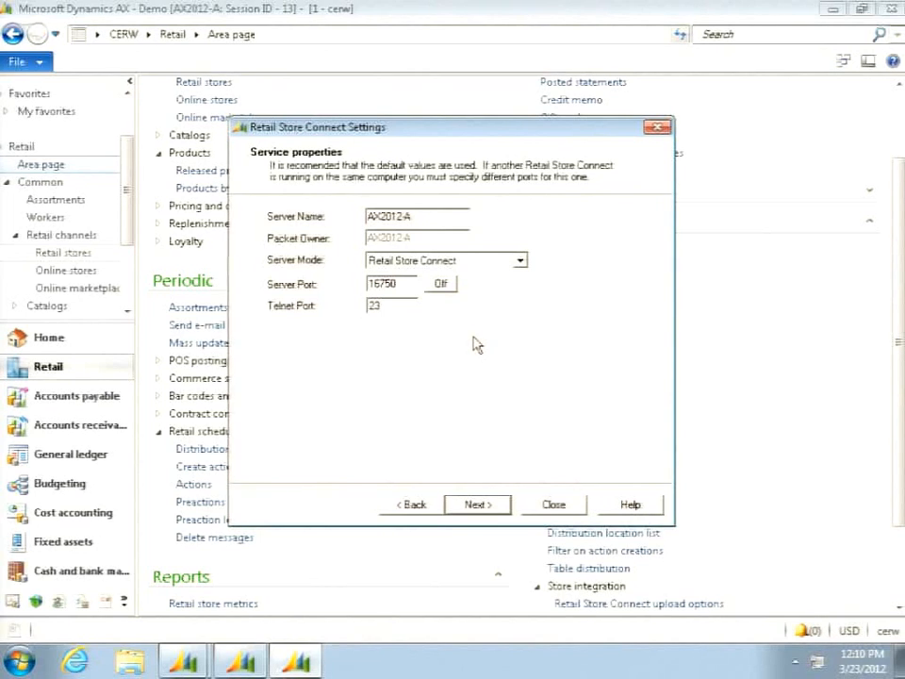
- Review AX2012-A's Store Connect specific properties, connection properties including the processor choices, and debugging properties, and close the settings without finishing
left_click(482, 507)
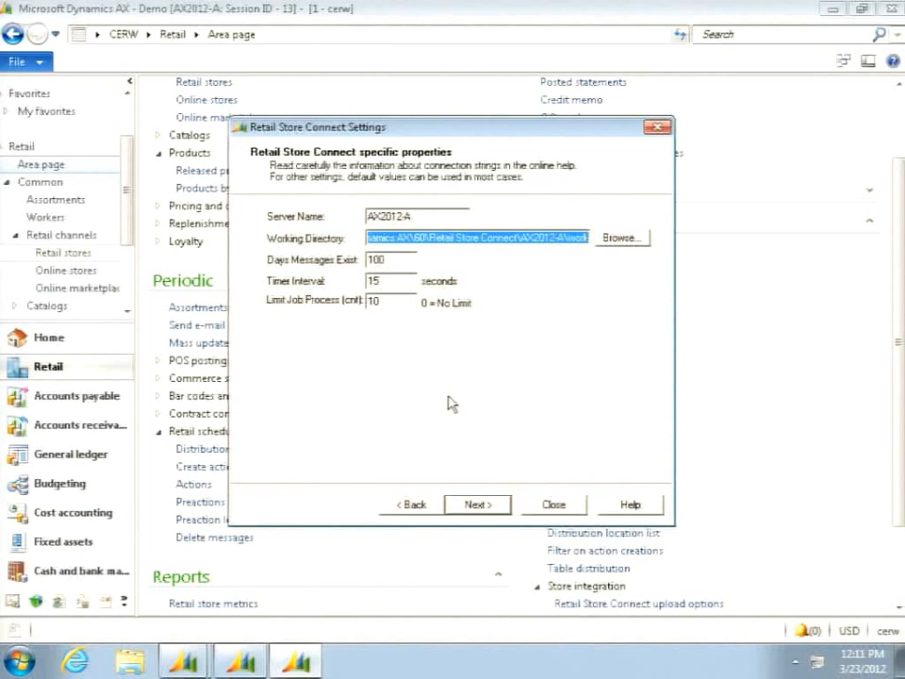
left_click(484, 508)
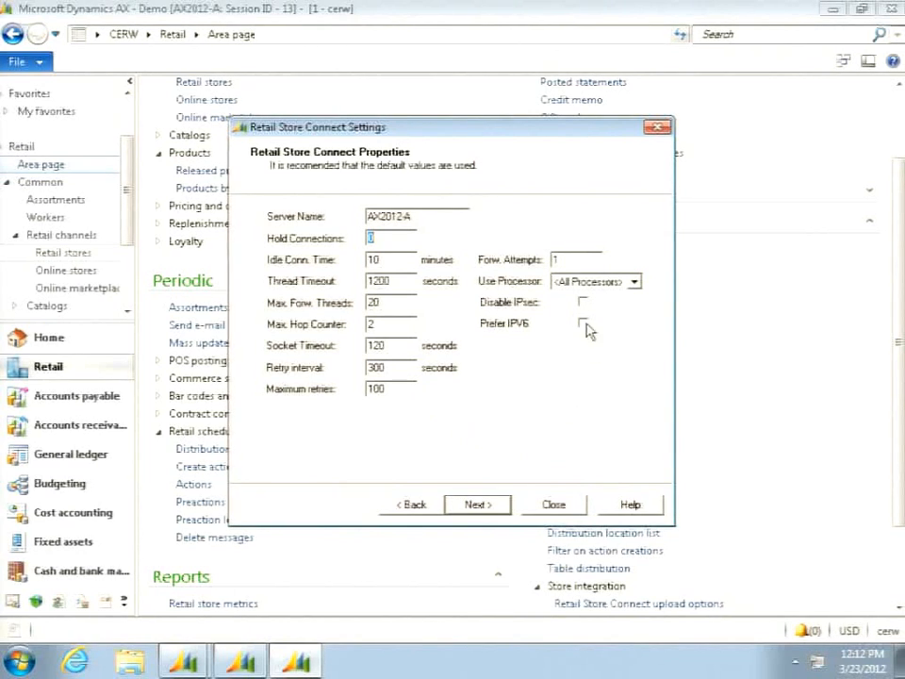
left_click(635, 282)
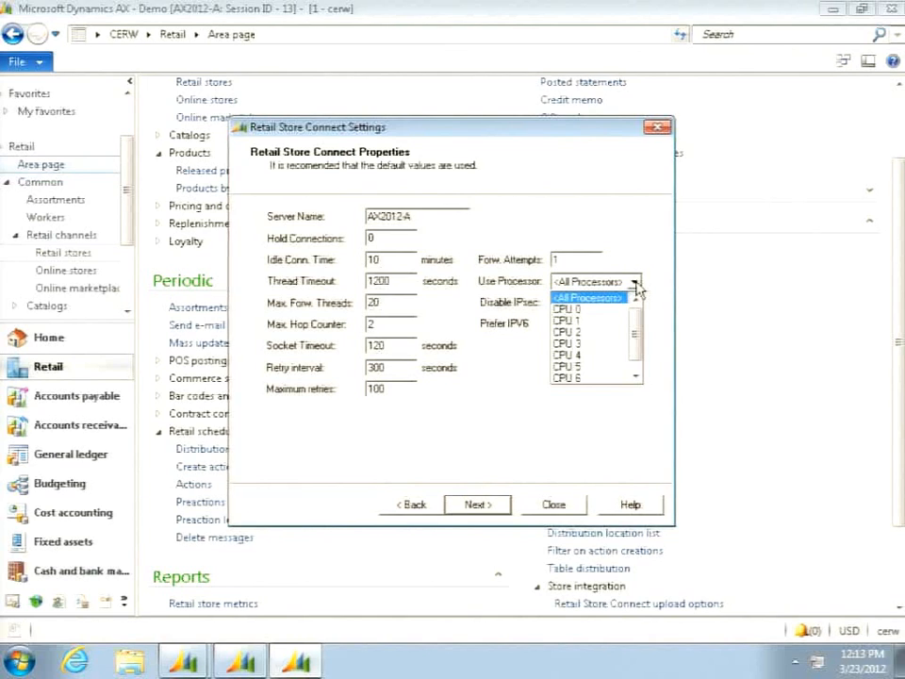
left_click(653, 295)
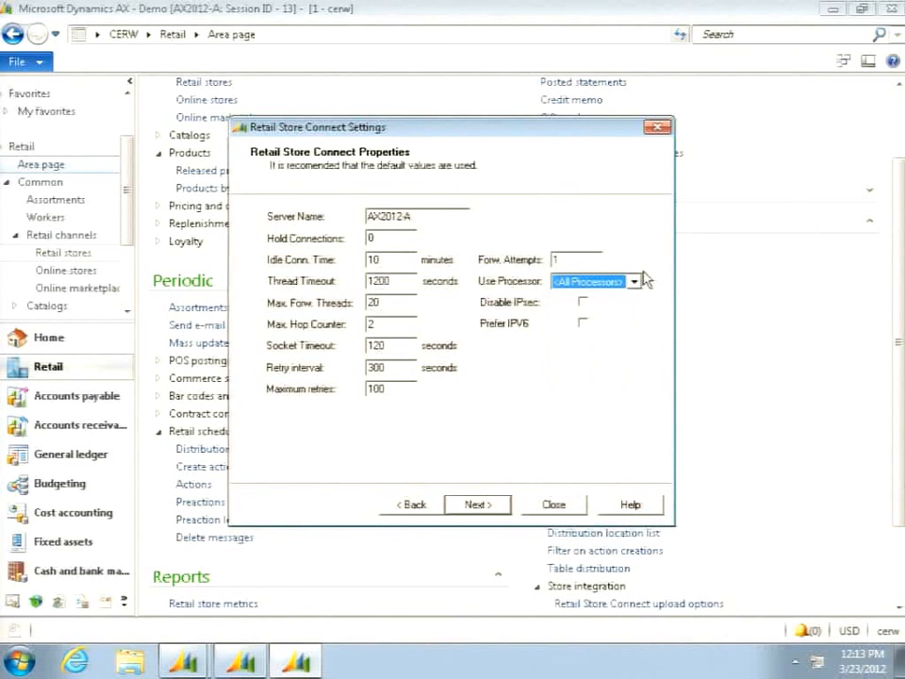
left_click(483, 507)
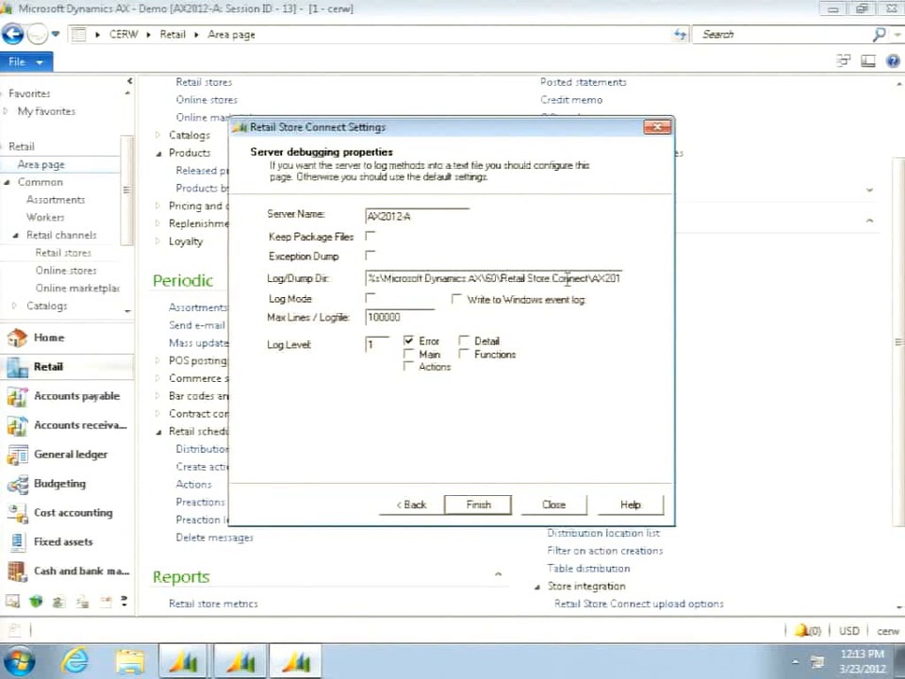
left_click(564, 510)
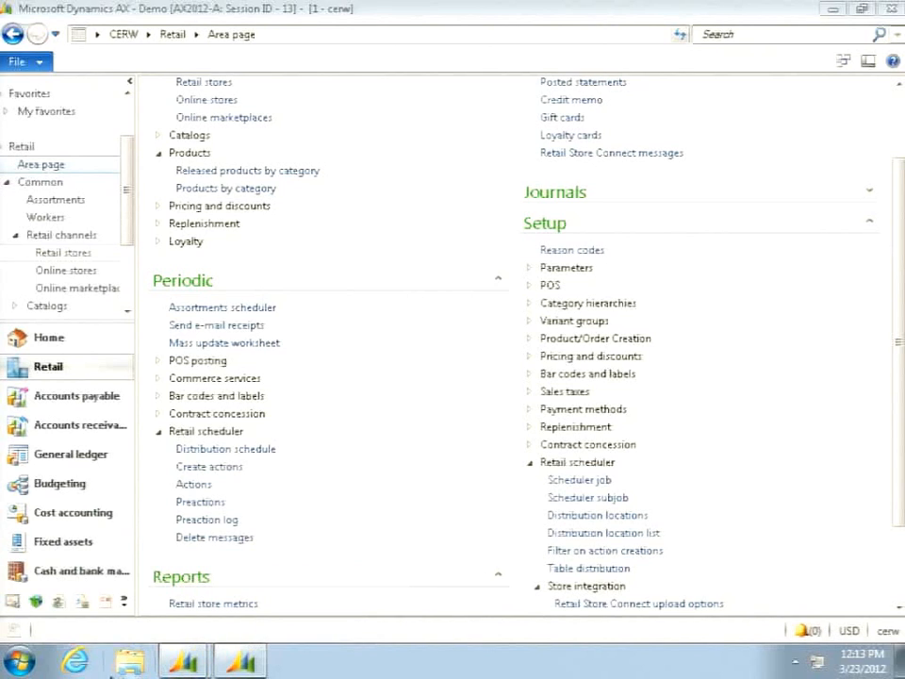
- Switch to SQL Server Management Studio and connect to the (local) Database Engine with Windows Authentication
left_click(21, 659)
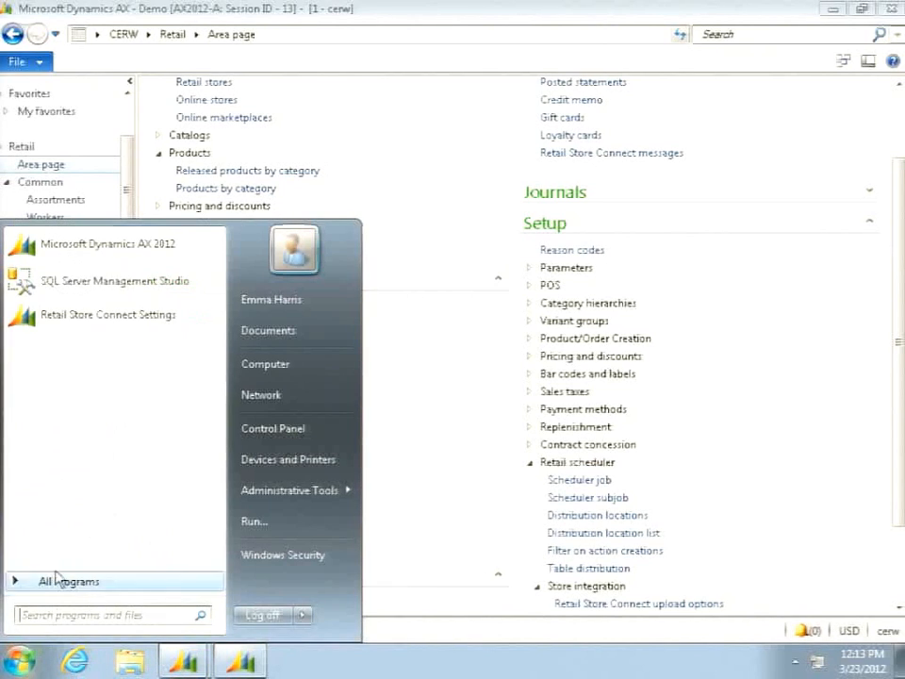
left_click(118, 281)
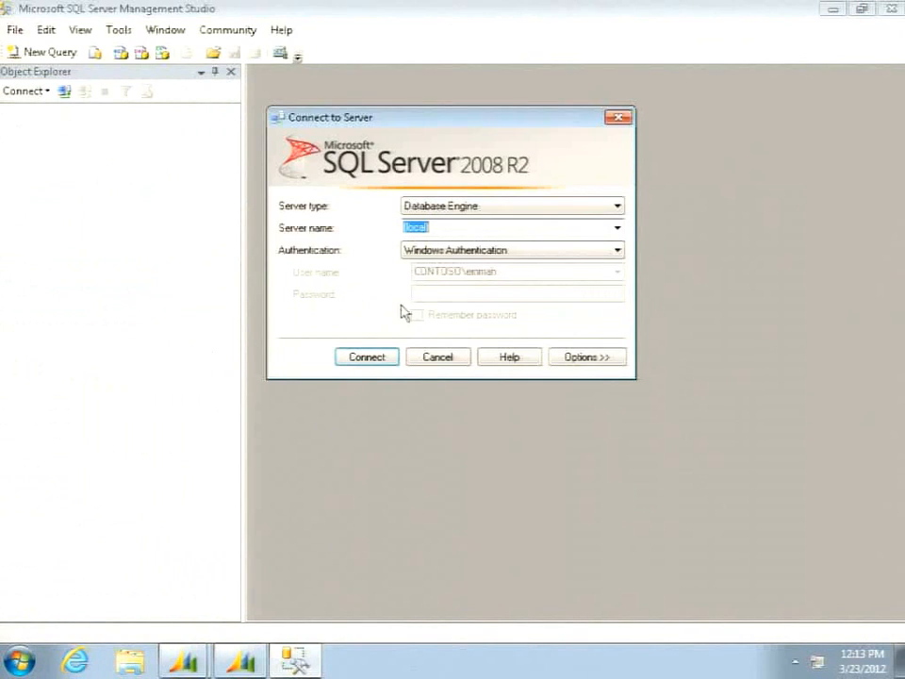
left_click(379, 362)
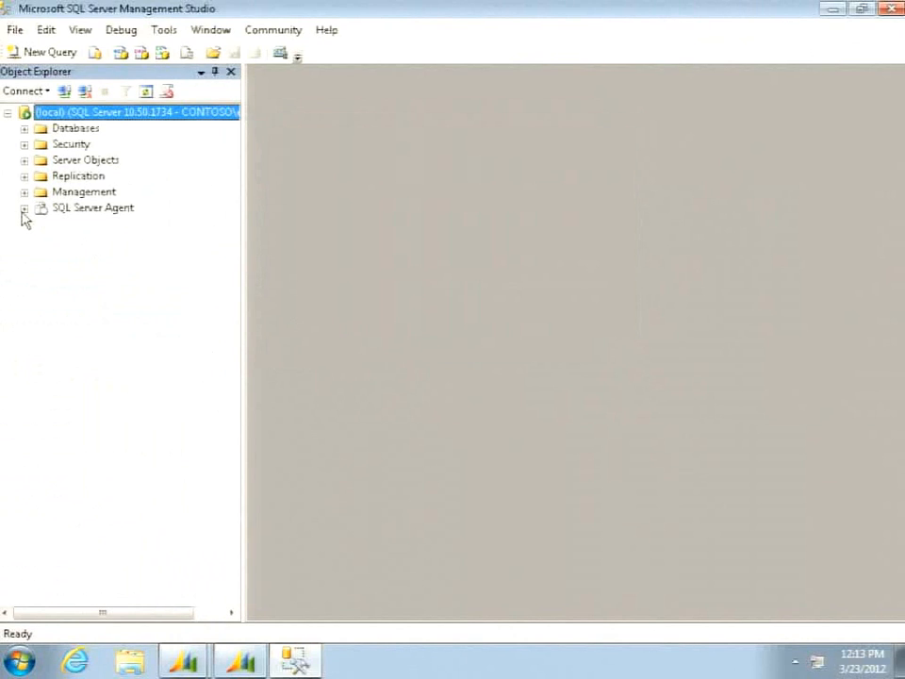
- Open a blank query against the AXRetailMSG database
left_click(24, 128)
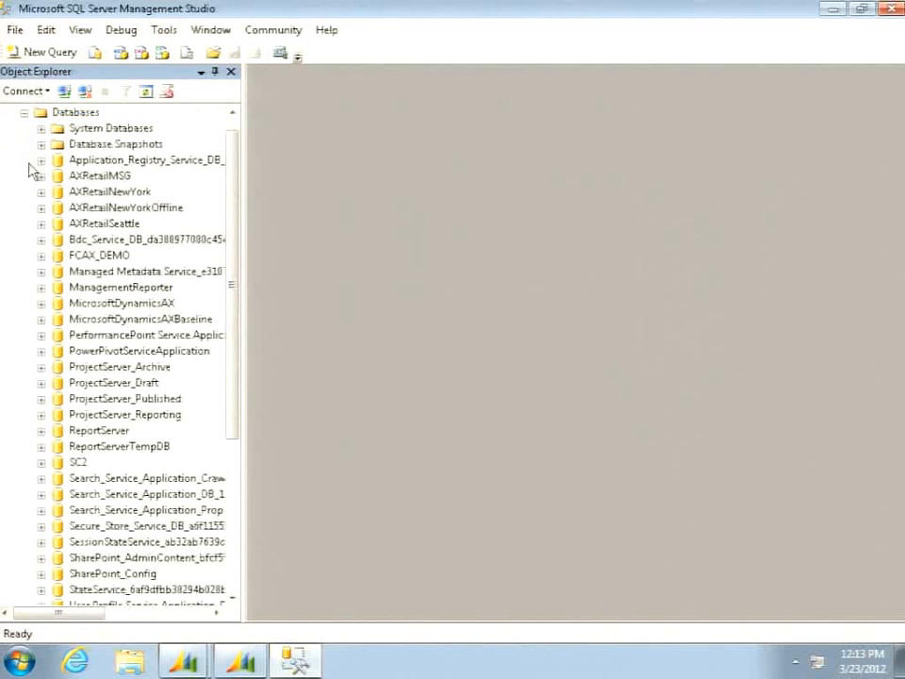
left_click(83, 176)
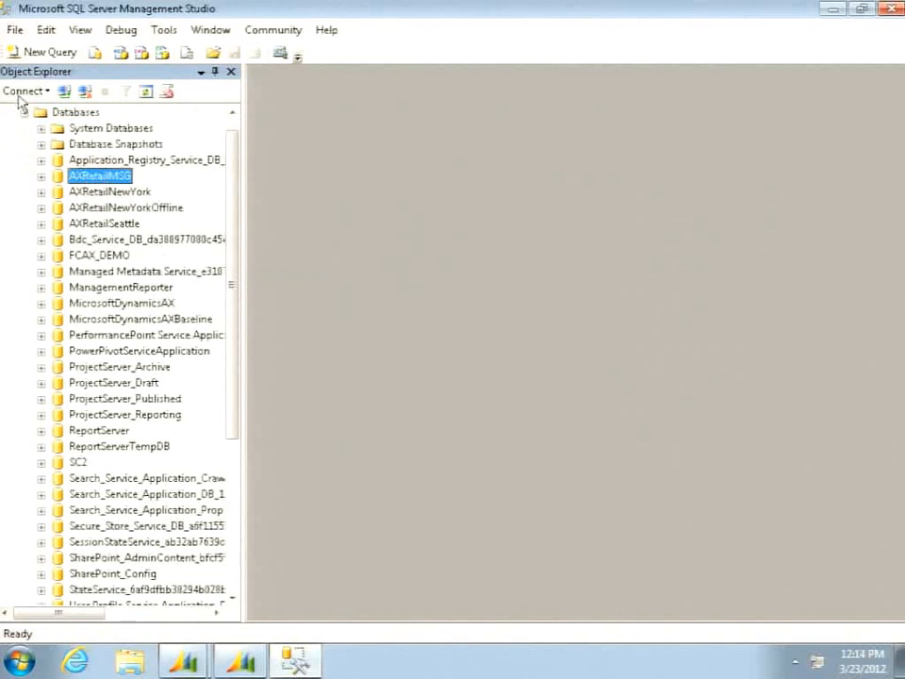
left_click(40, 52)
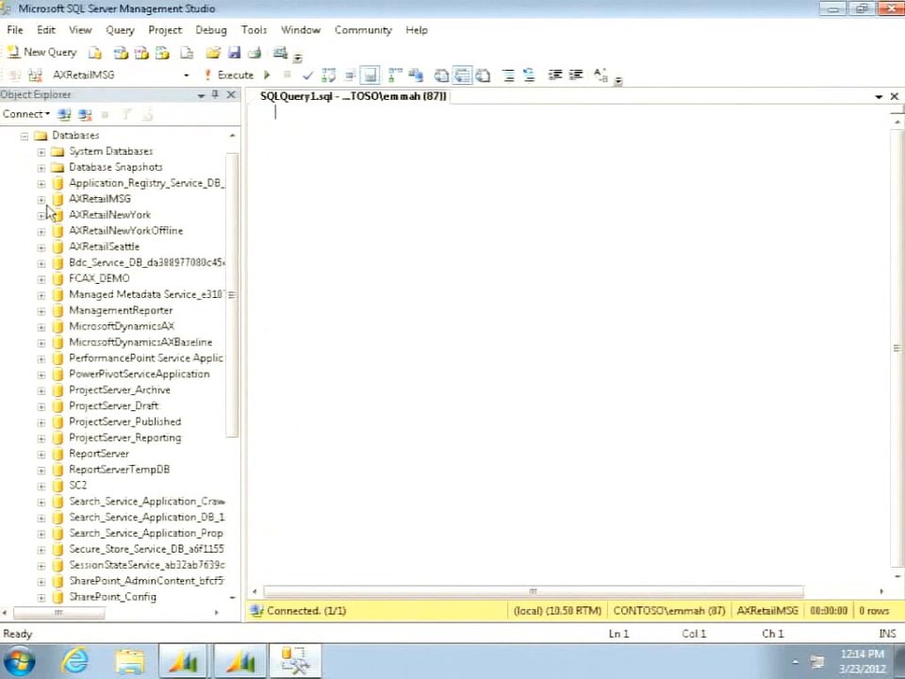
- Expand the AXRetailMSG tables and select the top 1000 rows of dbo.IncomingMessages
left_click(40, 199)
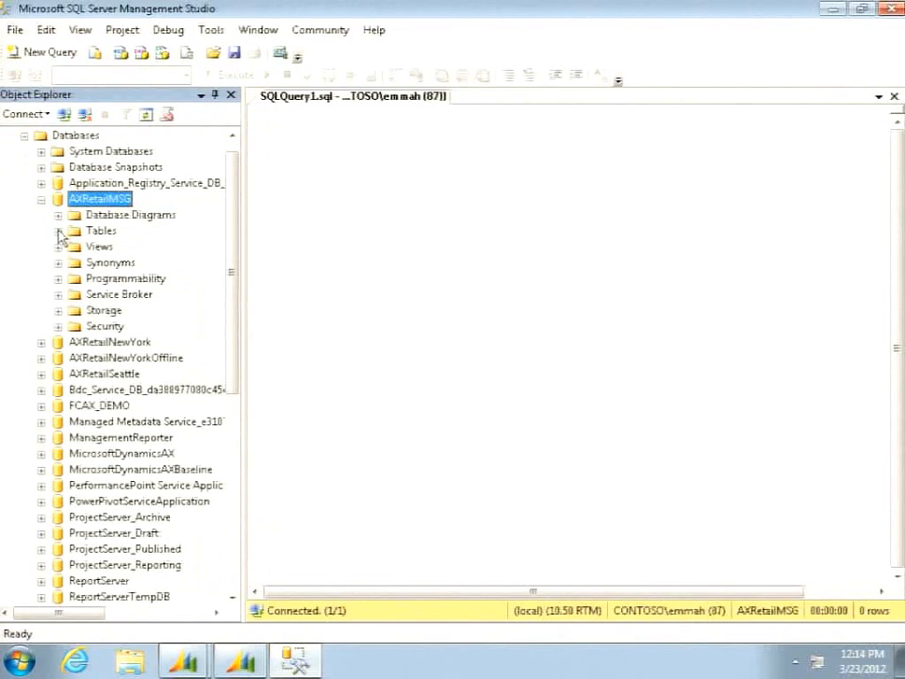
left_click(57, 231)
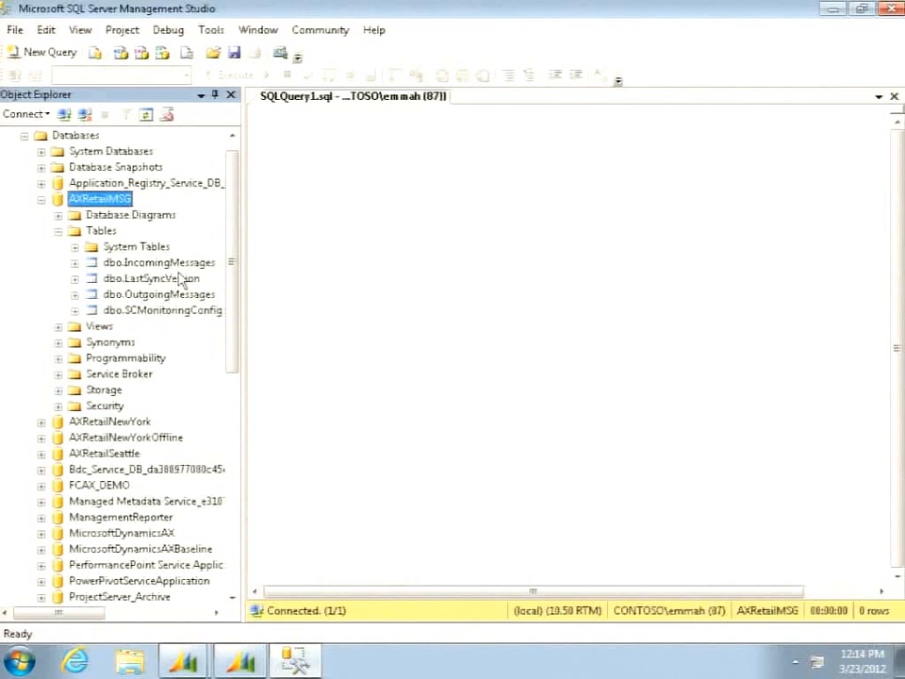
left_click(183, 267)
right_click(184, 270)
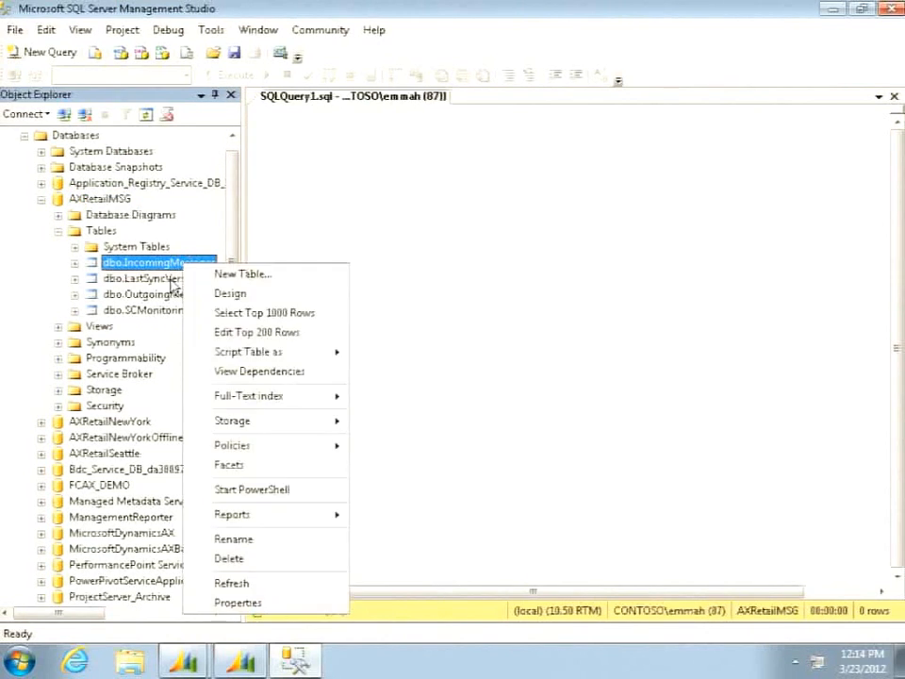
left_click(252, 317)
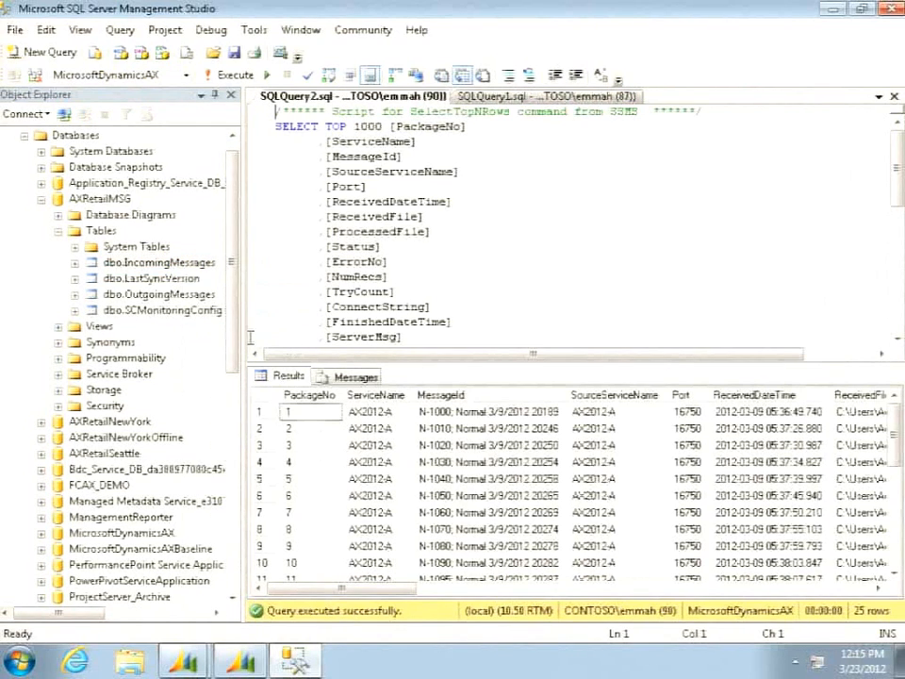
- Enlarge the query results area and examine the IncomingMessages columns across to the first row's CancelledByUser value
left_click(211, 338)
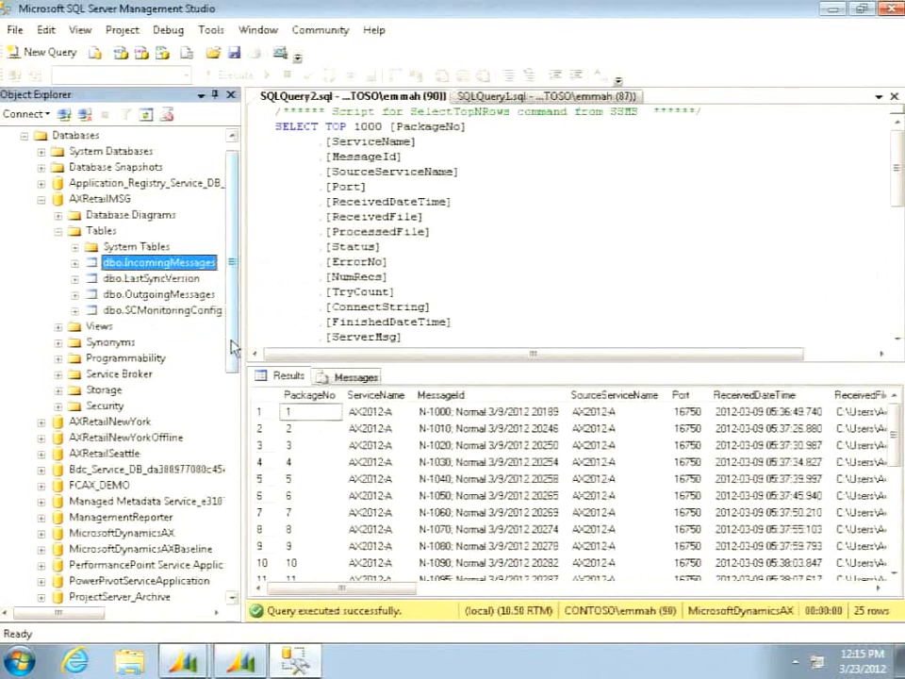
left_click_drag(243, 337, 80, 333)
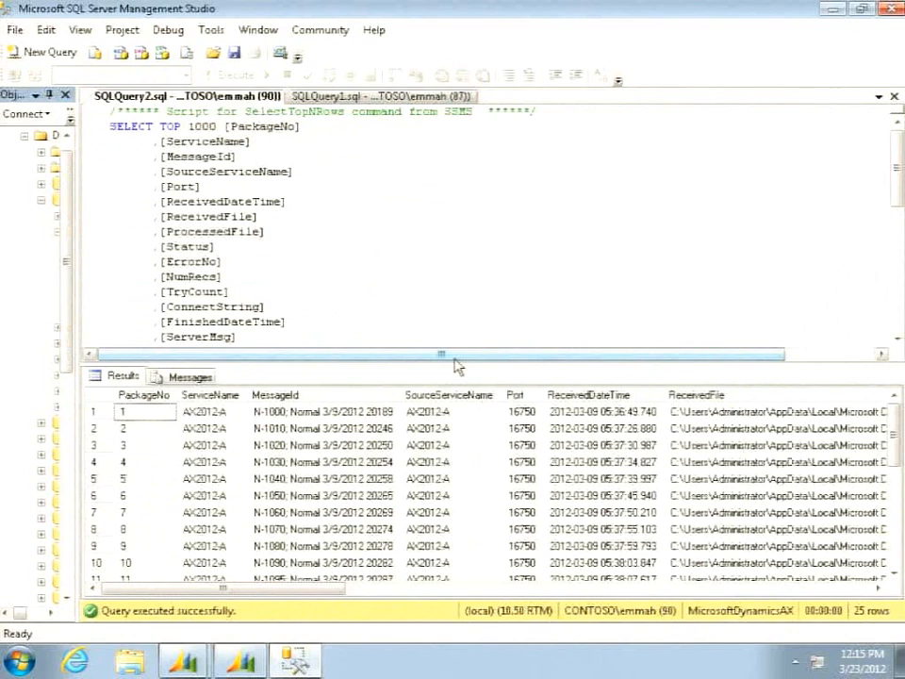
left_click_drag(455, 362, 456, 244)
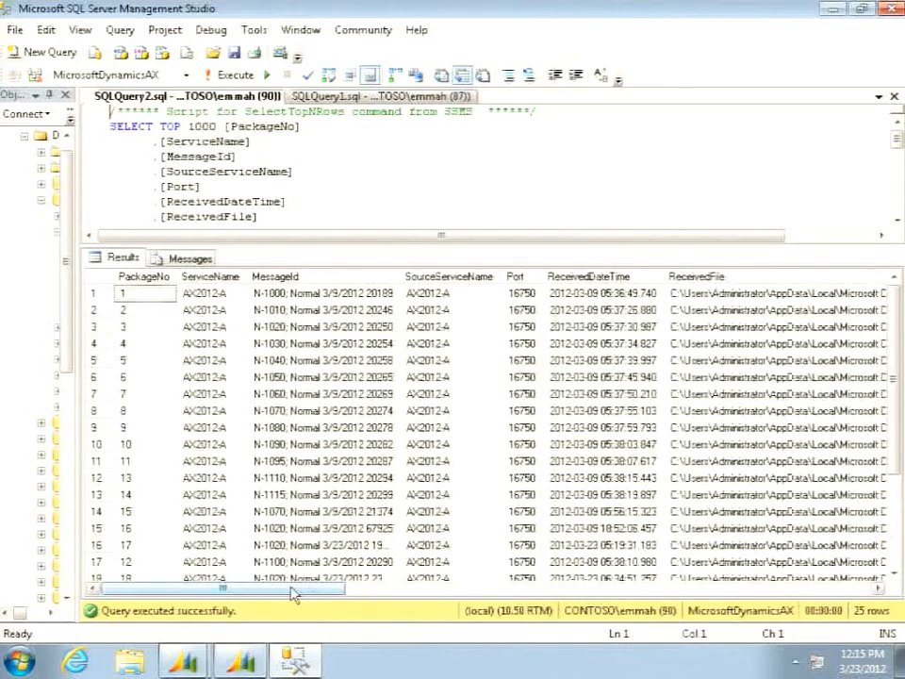
left_click_drag(298, 596, 593, 617)
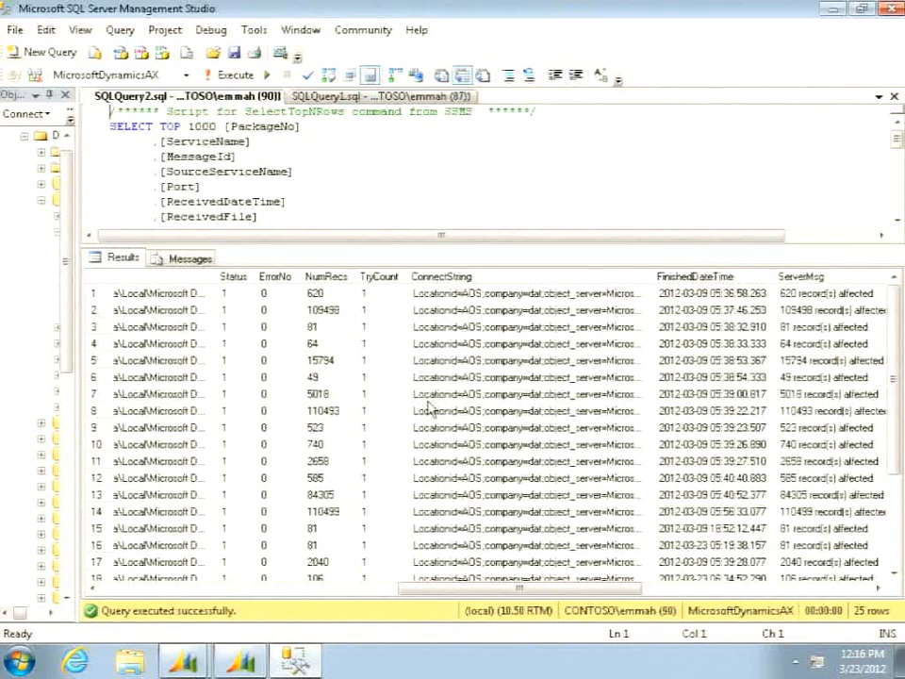
left_click_drag(488, 594, 633, 610)
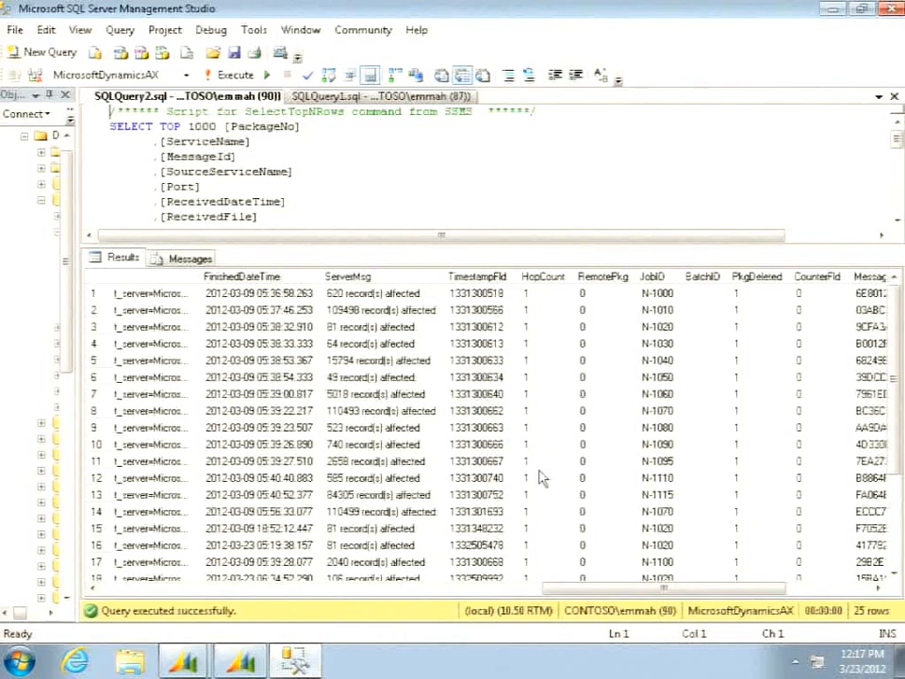
left_click_drag(581, 585, 712, 604)
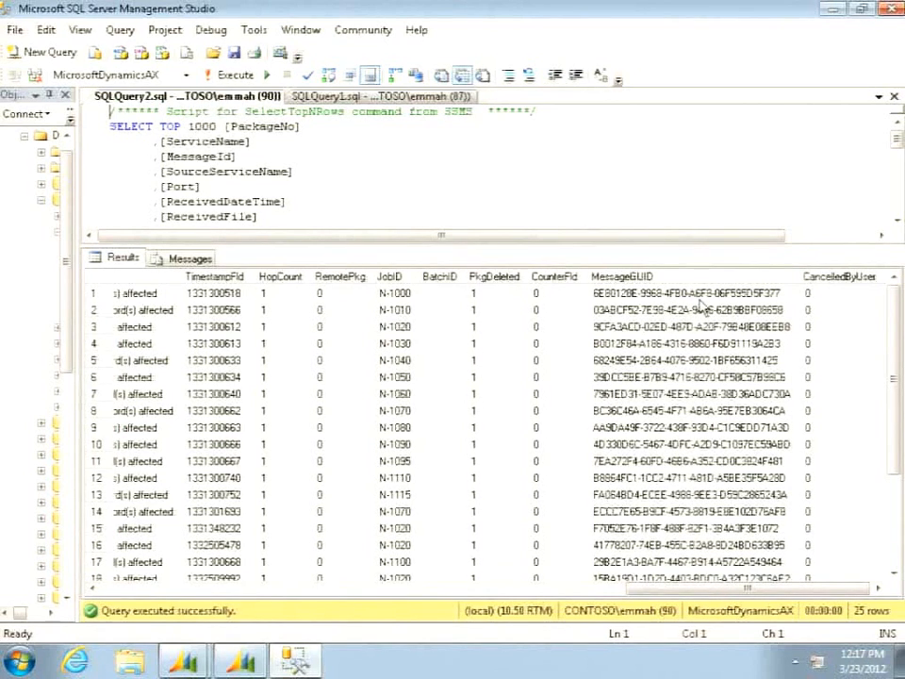
left_click(838, 295)
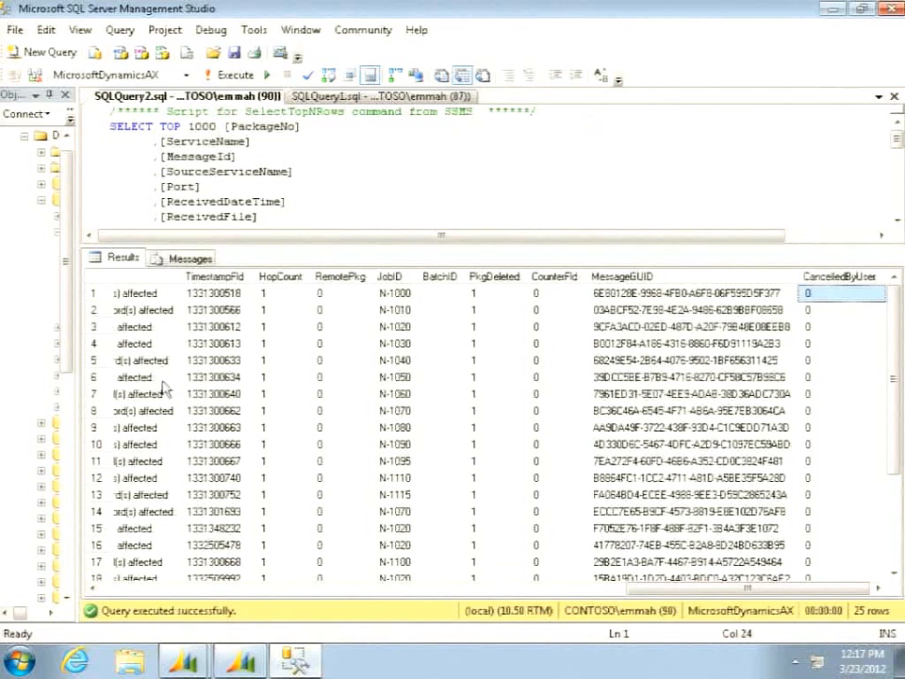
- Return to Microsoft Dynamics AX, open the Retail Store Connect messages inquiry, and select the GUID of the second N-1010 message
mouse_move(186, 657)
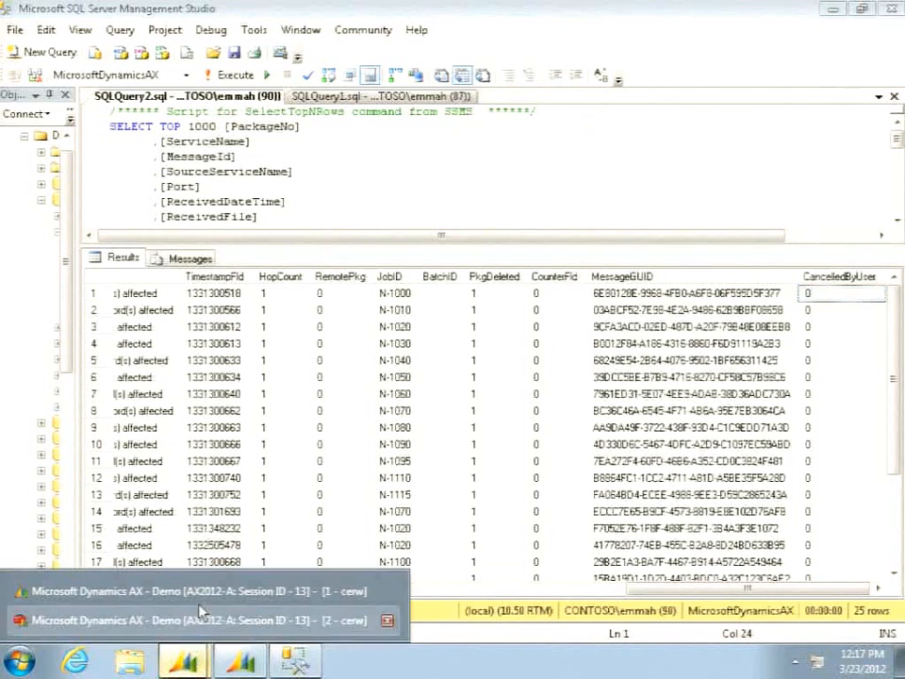
left_click(201, 591)
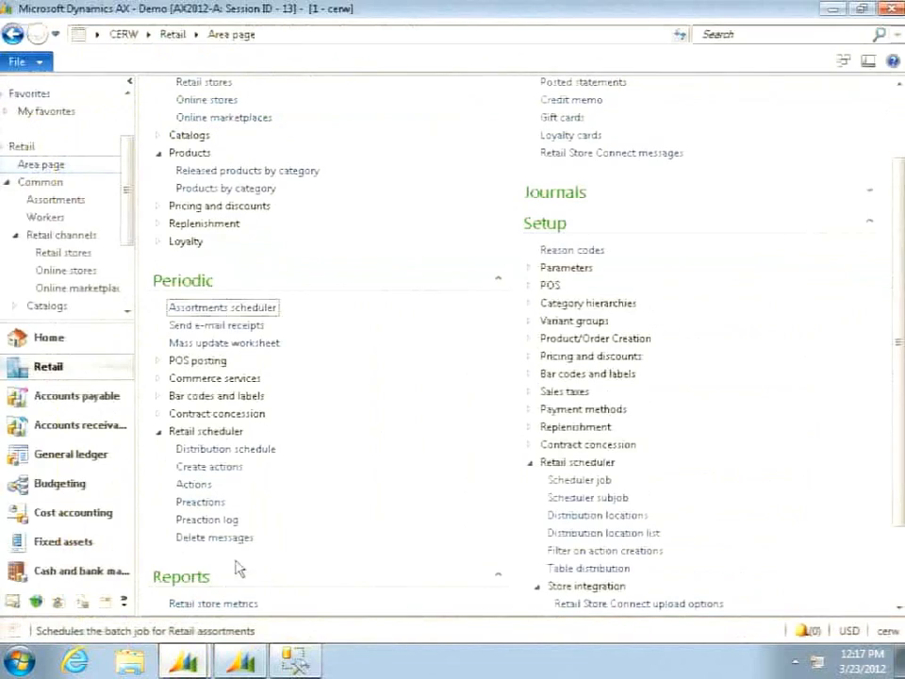
left_click(620, 154)
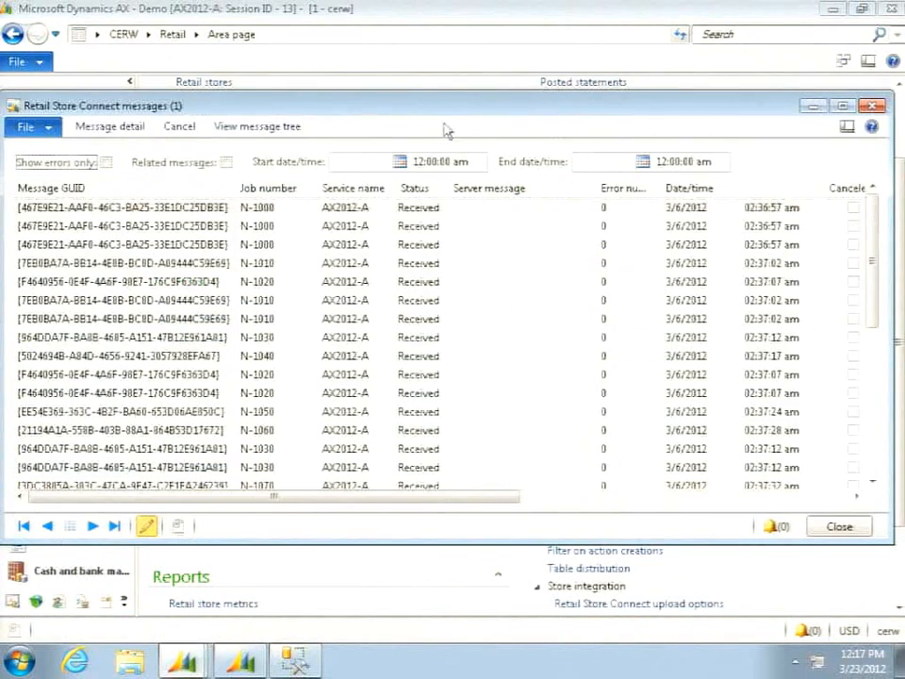
left_click_drag(410, 108, 431, 99)
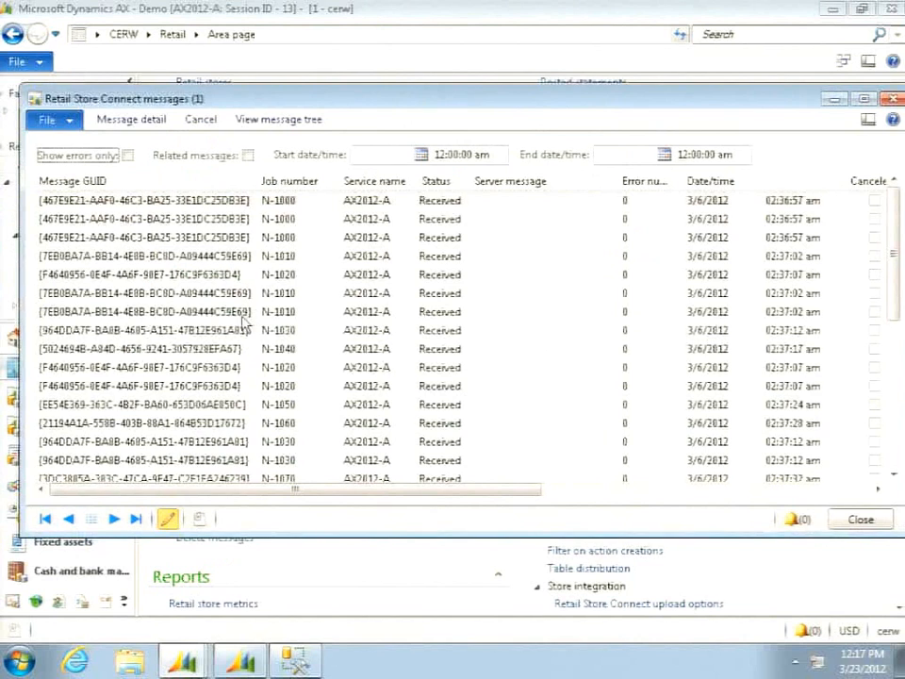
left_click(191, 296)
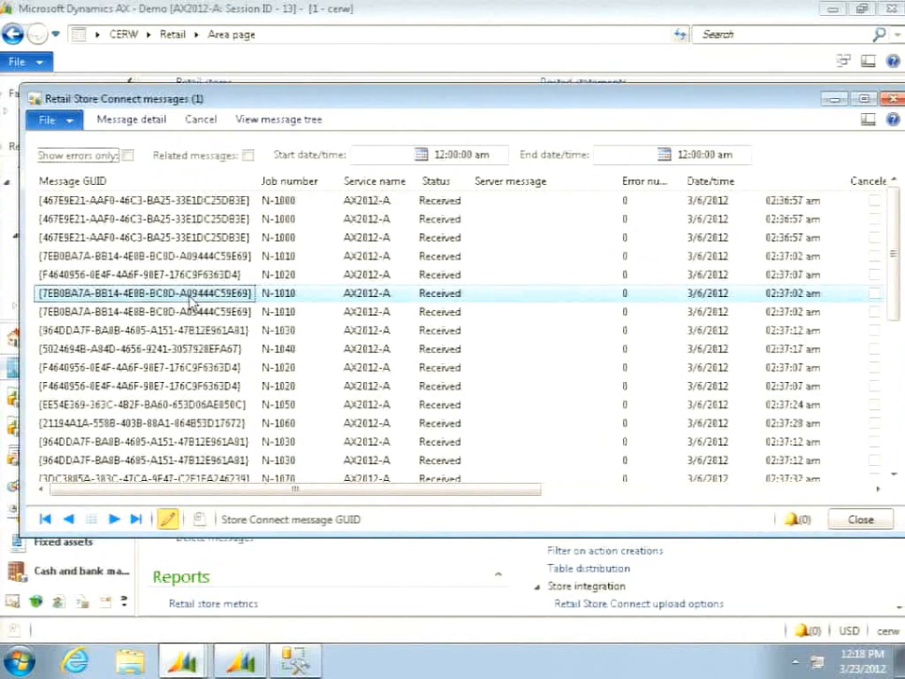